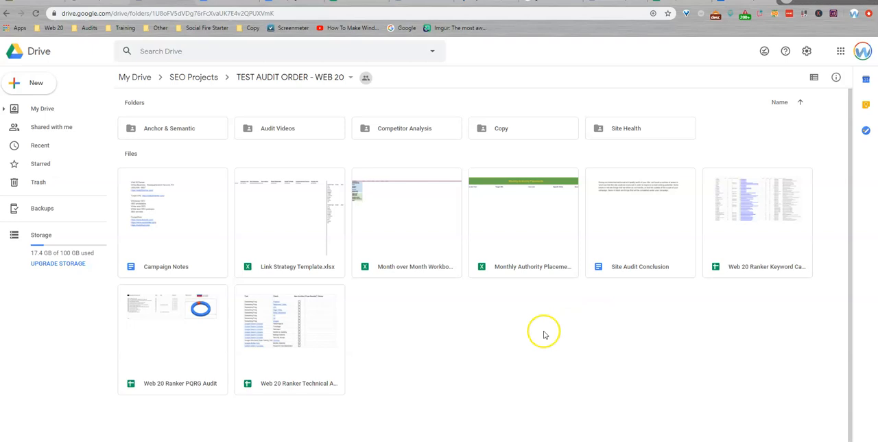
Step: Open the Web 20 Ranker Technical Audit Workbook from the TEST AUDIT ORDER - WEB 20 folder
click(290, 388)
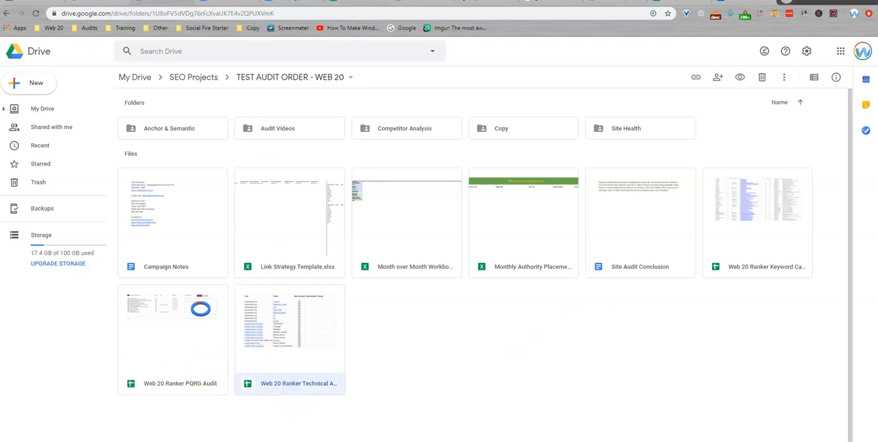
key(Return)
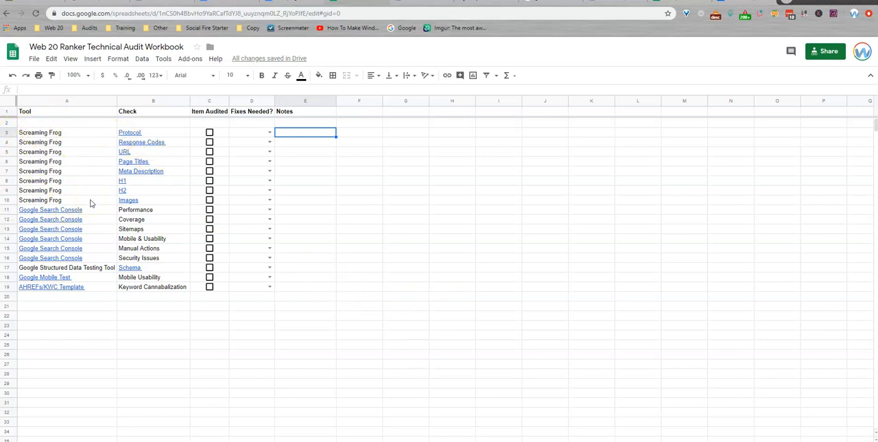
mouse_move(142, 133)
click(296, 1)
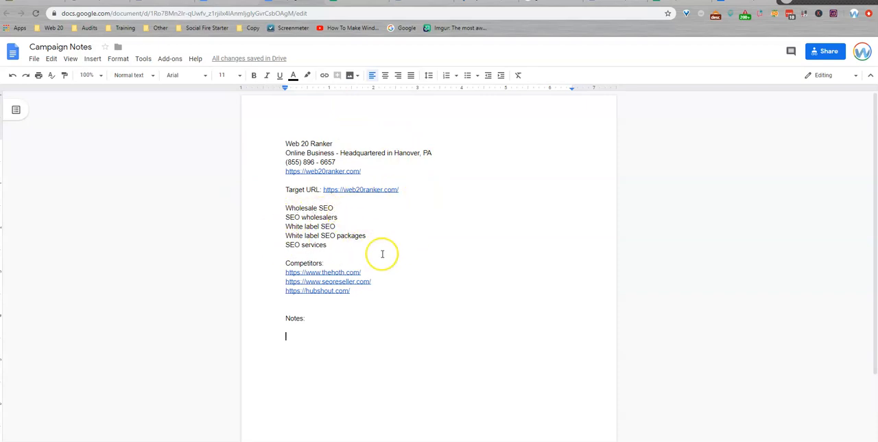
drag(400, 191, 326, 189)
key(ctrl+c)
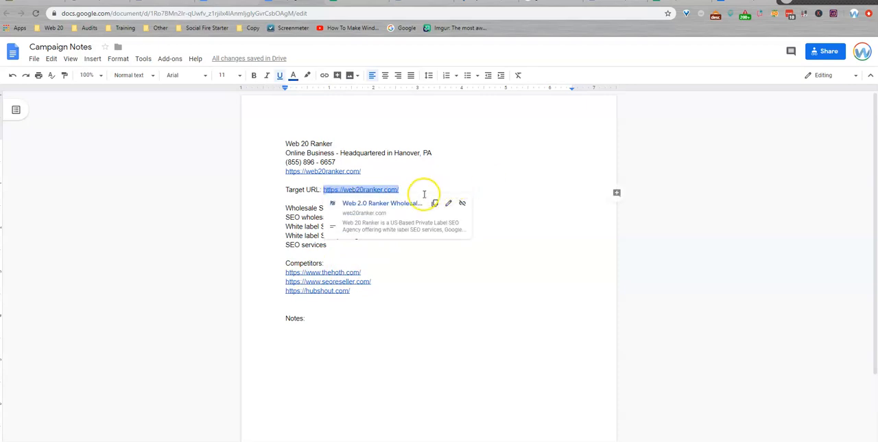
click(356, 379)
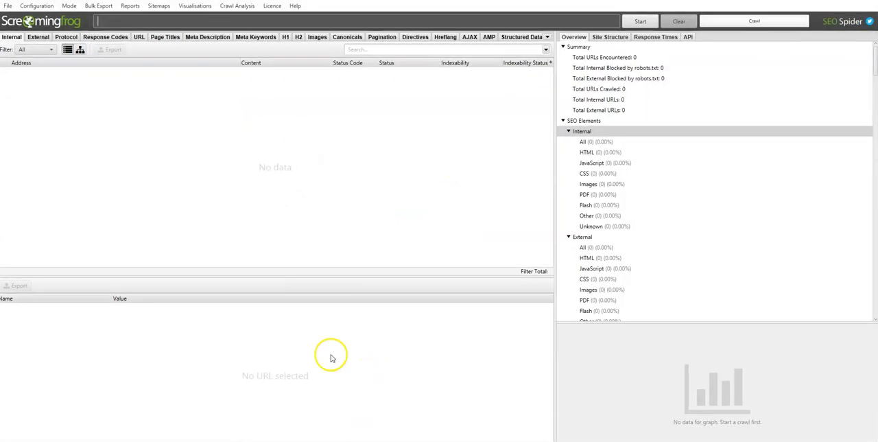
key(ctrl+v)
click(638, 23)
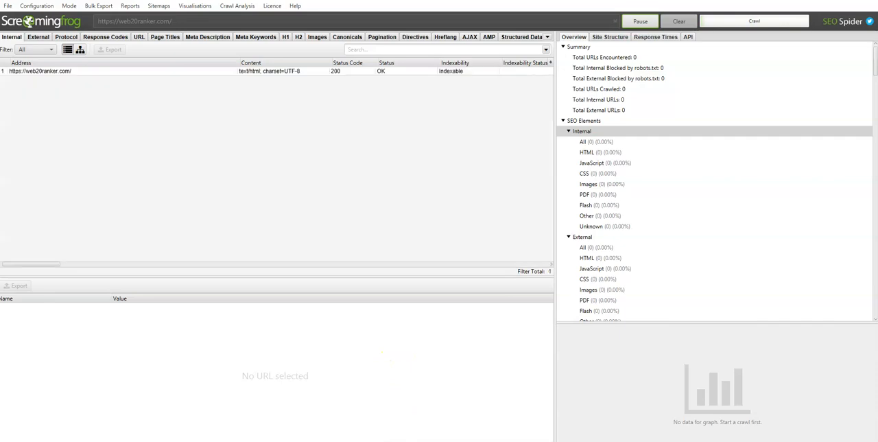
Step: Check the Campaign Notes briefly and dismiss the crawl limit notice in Screaming Frog
click(407, 440)
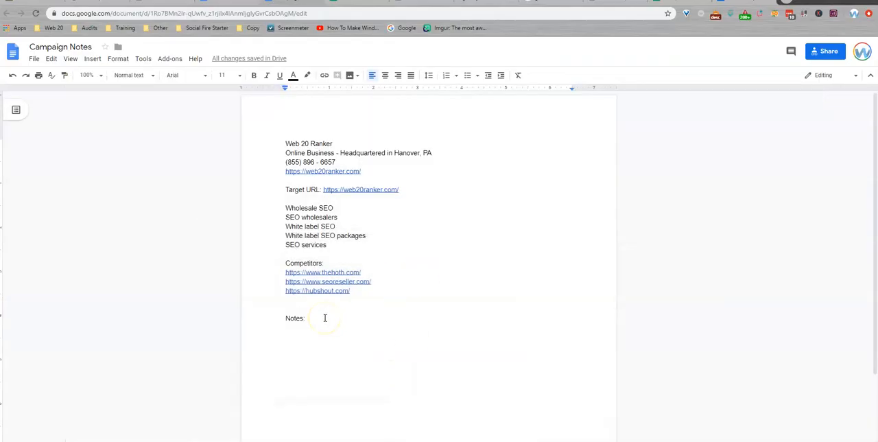
key(alt+Tab)
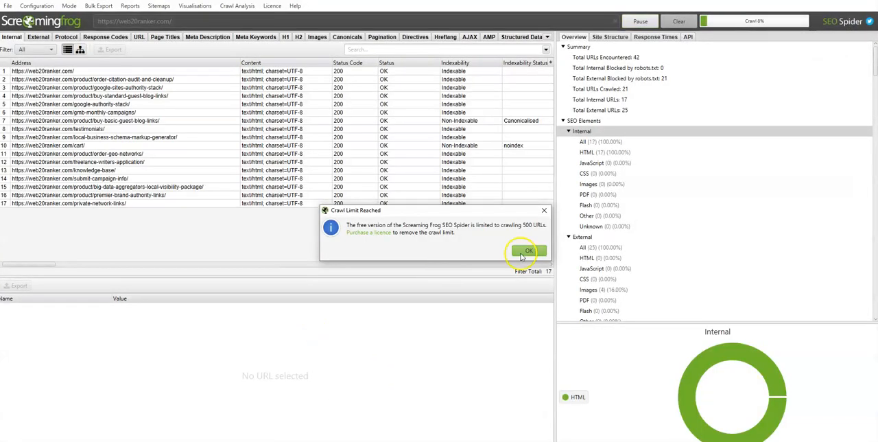
click(544, 211)
Step: Review the Campaign Notes, Technical Audit Workbook and Site Audit Conclusion documents, and return to the Screaming Frog crawl
key(alt+Tab)
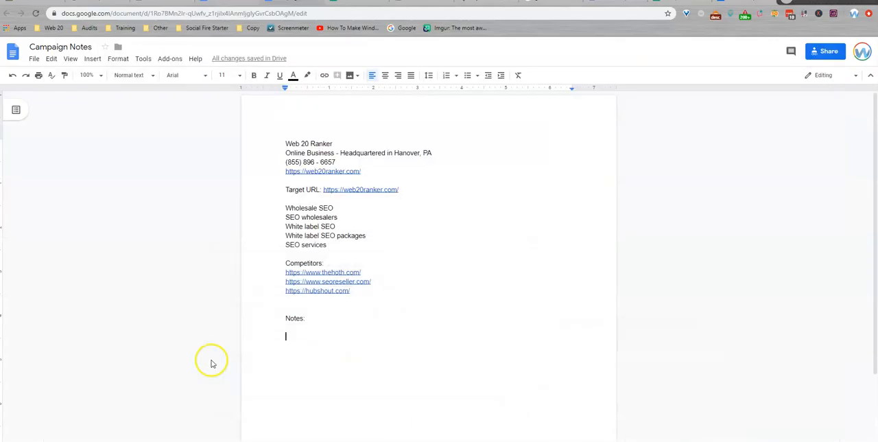
click(525, 365)
click(357, 2)
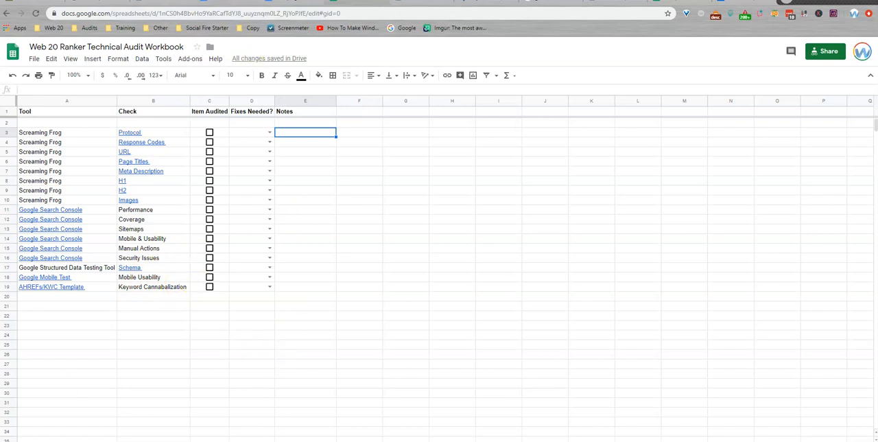
click(744, 1)
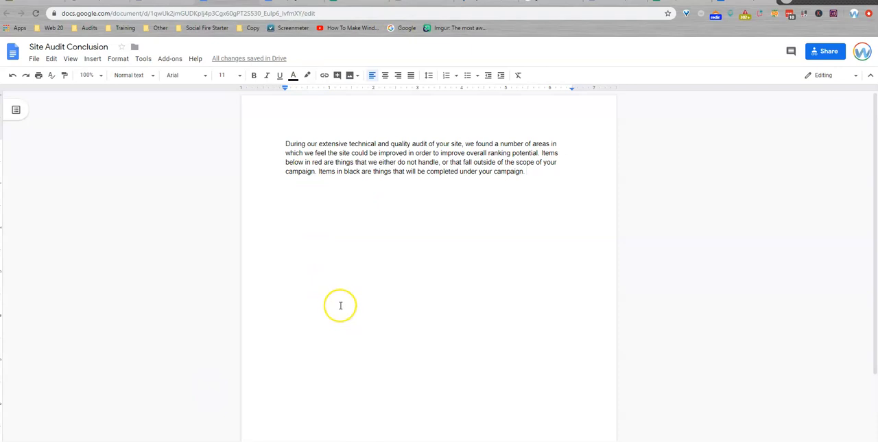
click(253, 2)
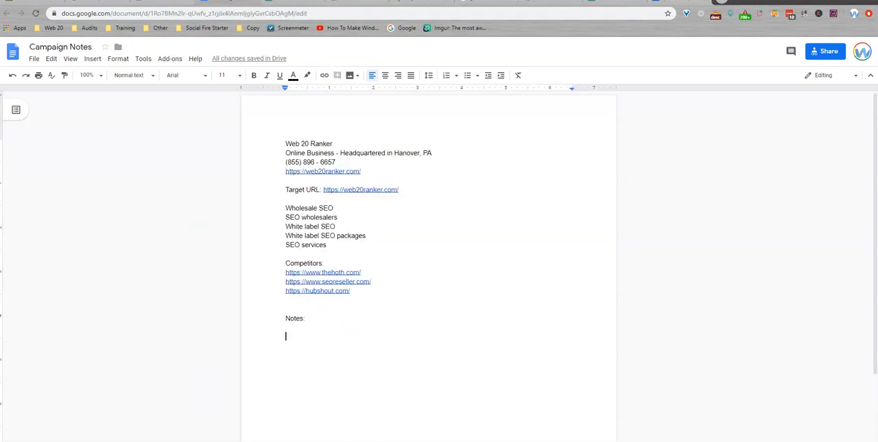
key(alt+Tab)
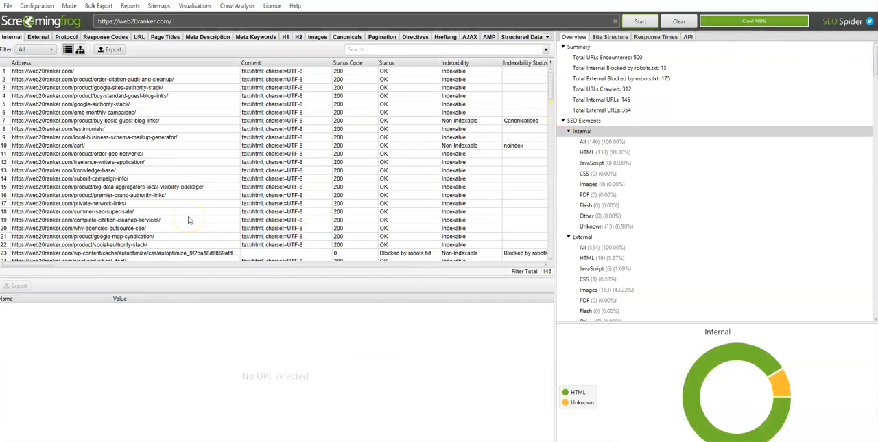
Step: Examine the crawl's Protocol results filtered first to HTTP and then to HTTPS URLs
click(64, 37)
click(38, 52)
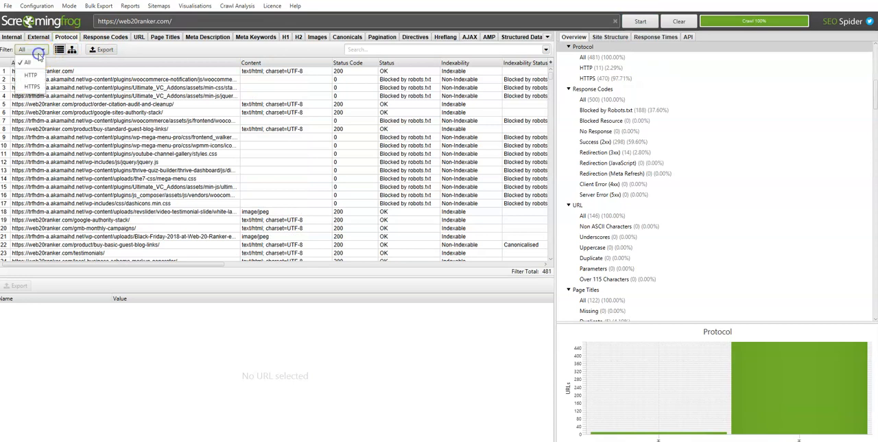
click(36, 77)
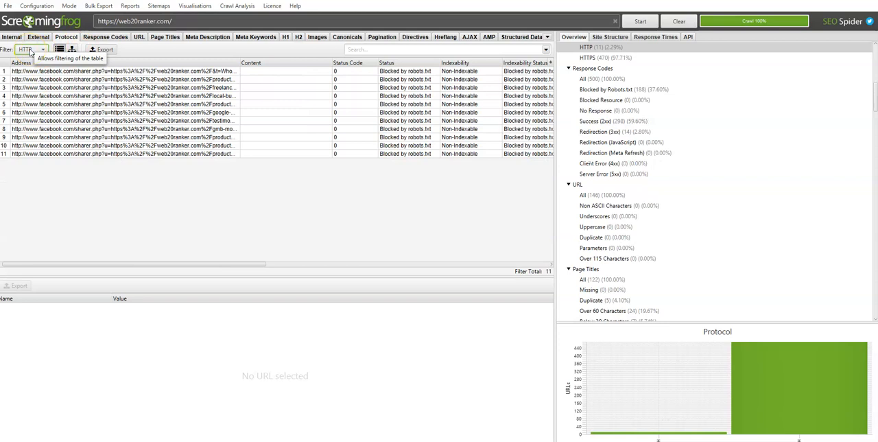
click(30, 52)
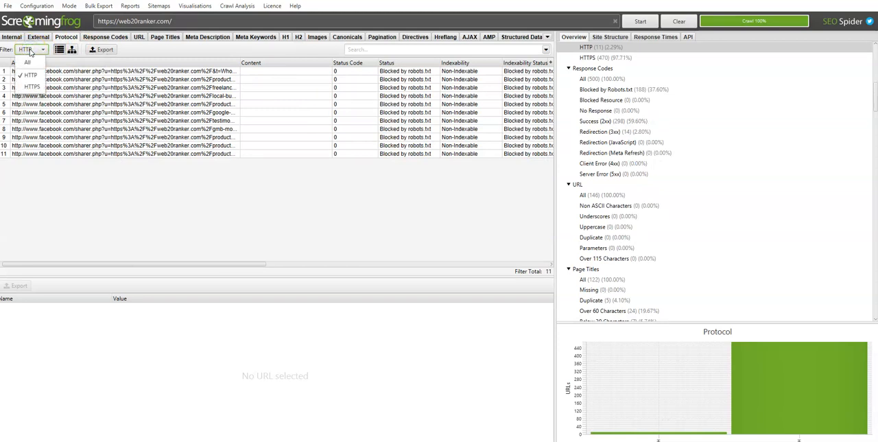
click(32, 87)
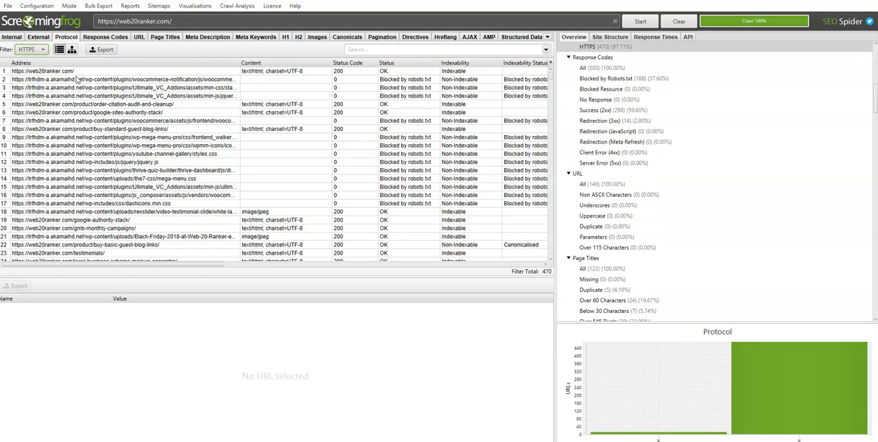
Step: Filter the Protocol results to HTTP and export them to Downloads as the comma-separated file protocol_http
click(28, 50)
click(39, 74)
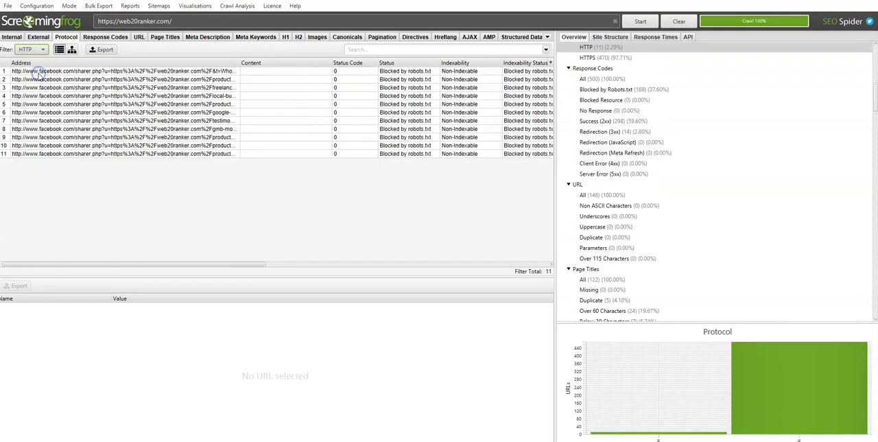
click(104, 52)
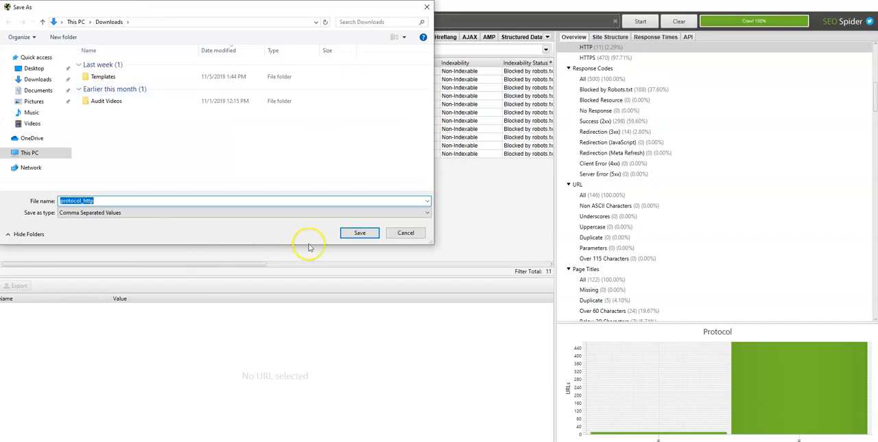
click(360, 232)
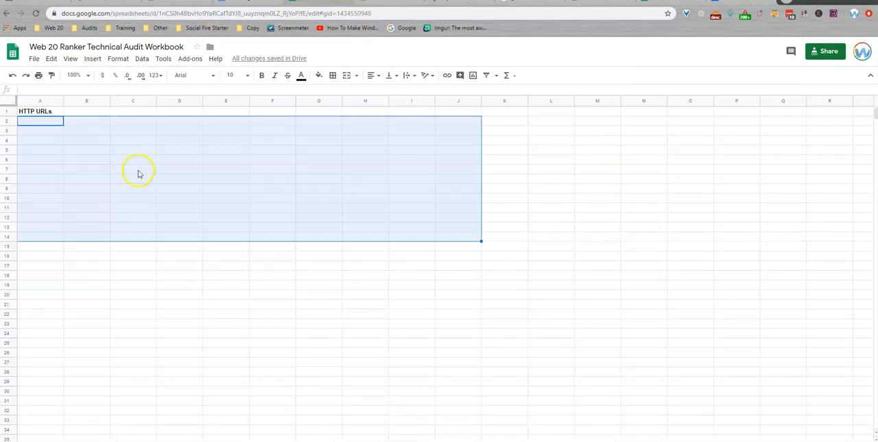
Step: Import protocol_http from Downloads into the Technical Audit Workbook's HTTP URLs sheet, placing the data from cell A2
click(55, 121)
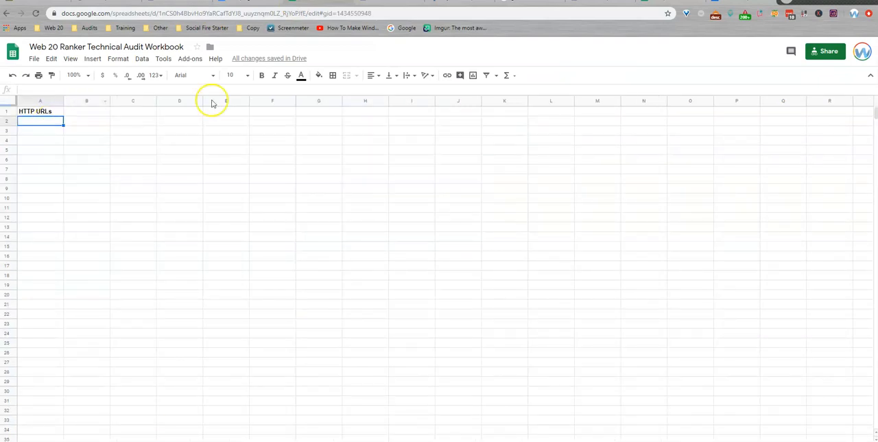
click(34, 58)
click(50, 125)
click(366, 139)
click(437, 275)
click(286, 148)
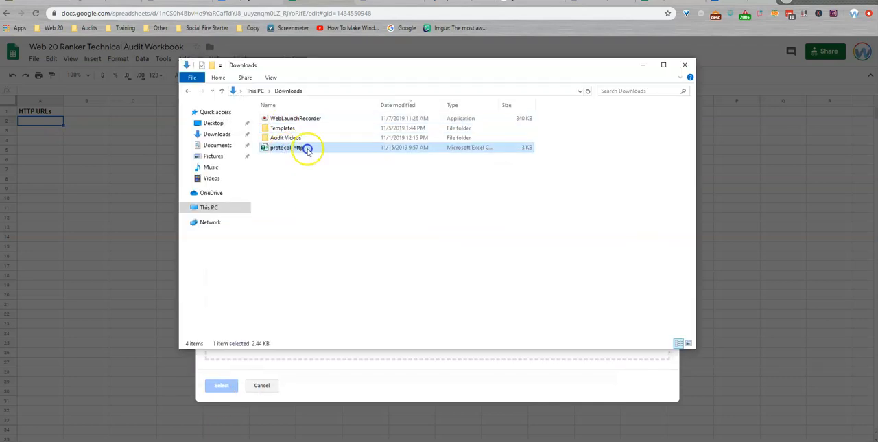
click(386, 386)
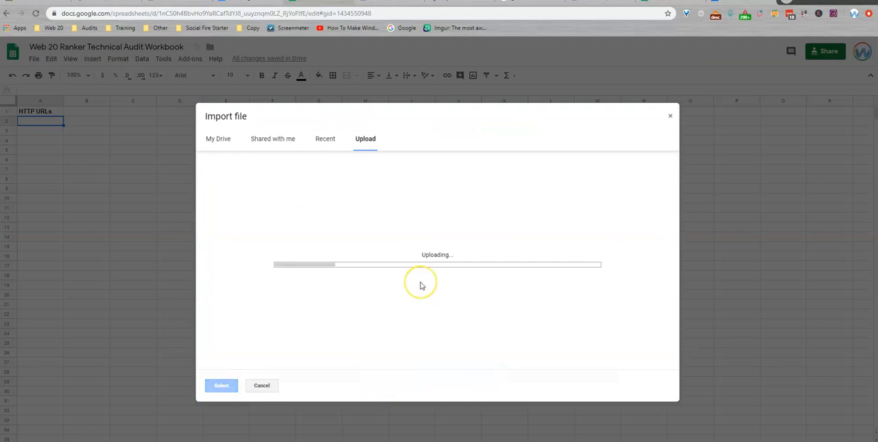
click(406, 235)
click(426, 373)
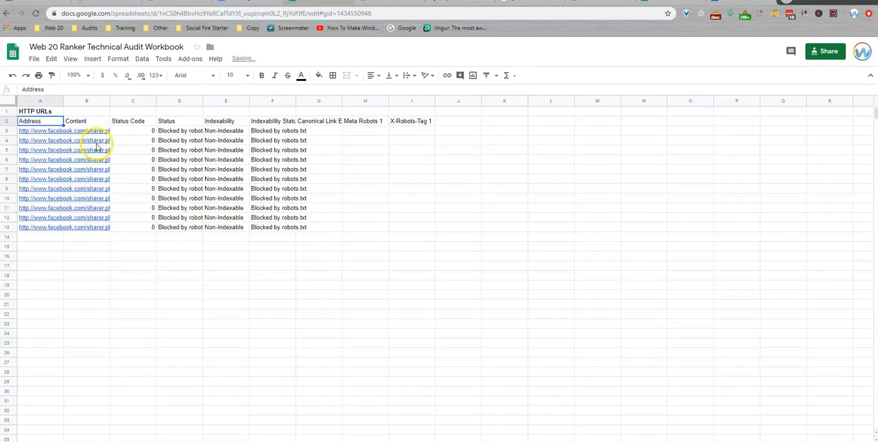
Step: Examine the imported HTTP URLs' addresses, status, indexability and indexability status columns
click(41, 131)
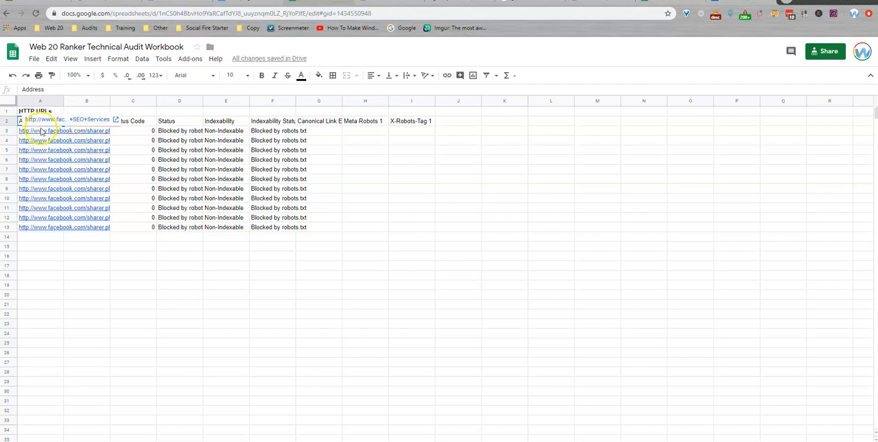
click(27, 255)
drag(165, 133, 172, 230)
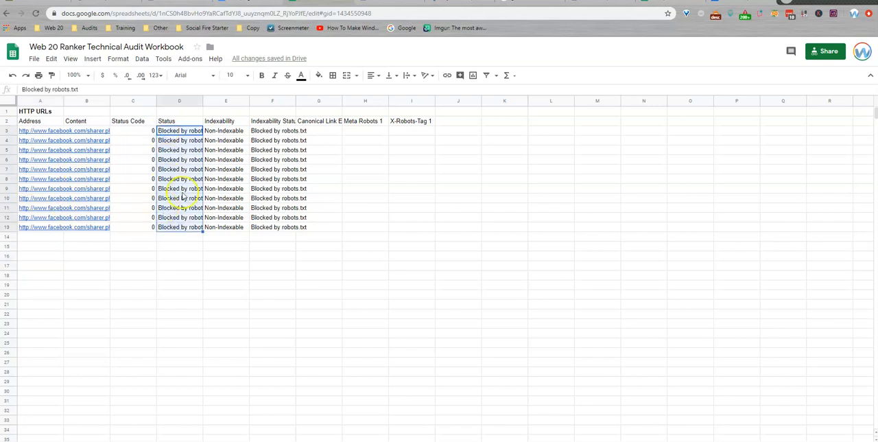
drag(206, 131, 239, 231)
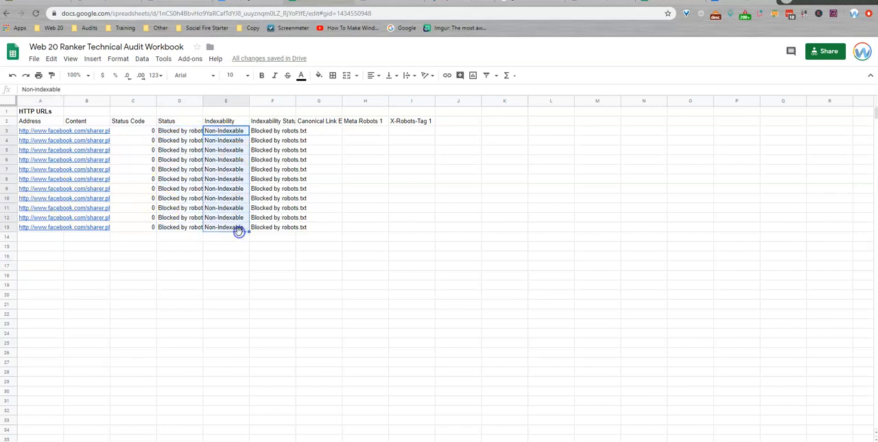
click(287, 220)
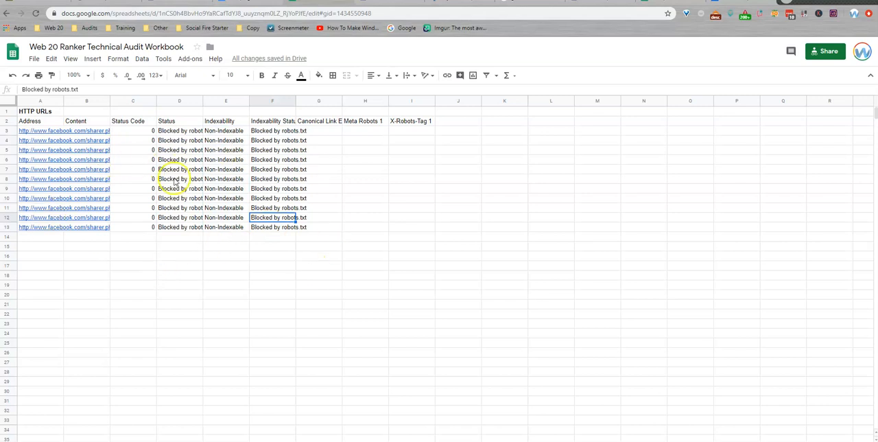
drag(48, 130, 30, 255)
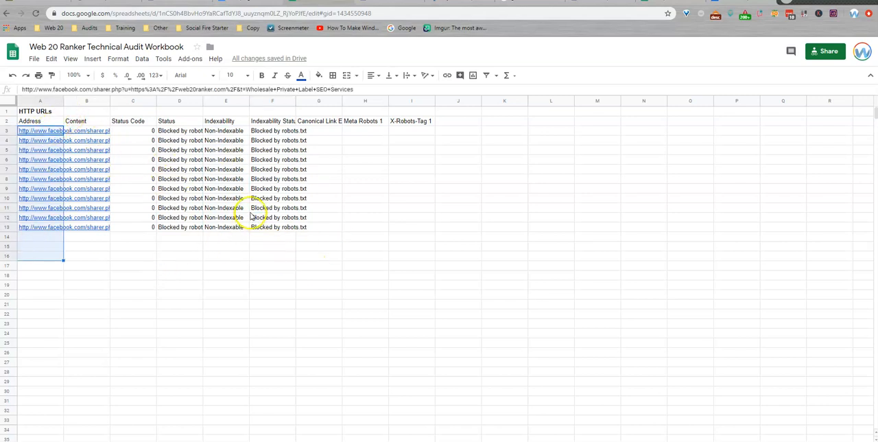
click(58, 255)
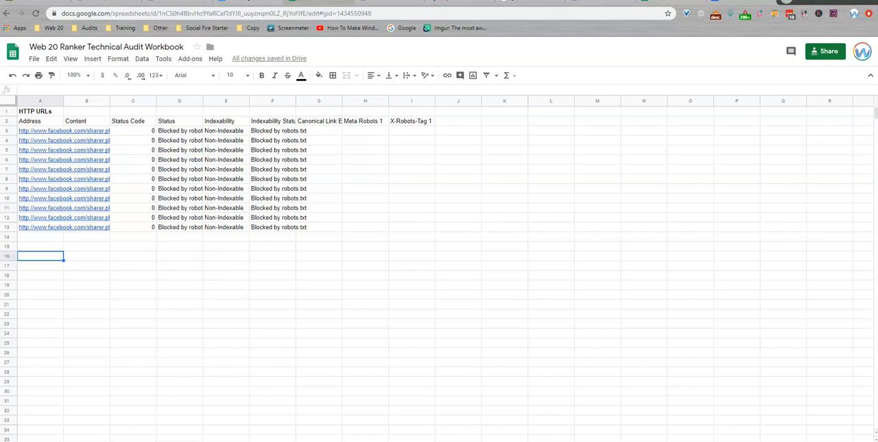
Step: On the audit checklist sheet, mark the Protocol check as audited and set Fixes Needed to No
click(62, 441)
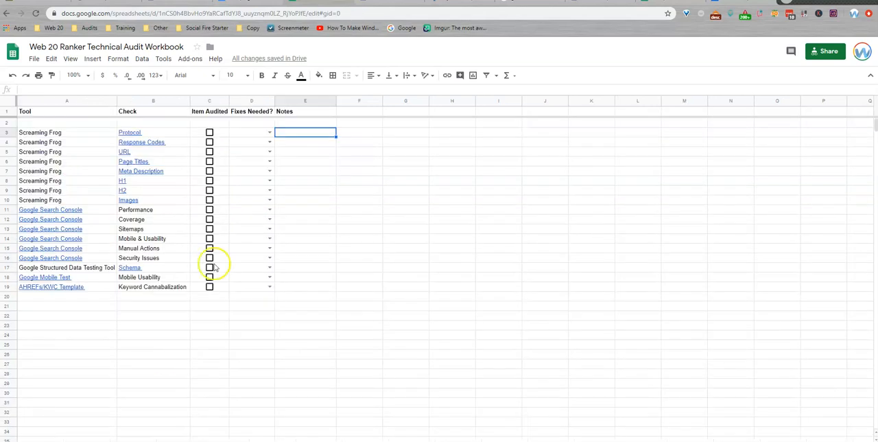
click(210, 133)
click(269, 132)
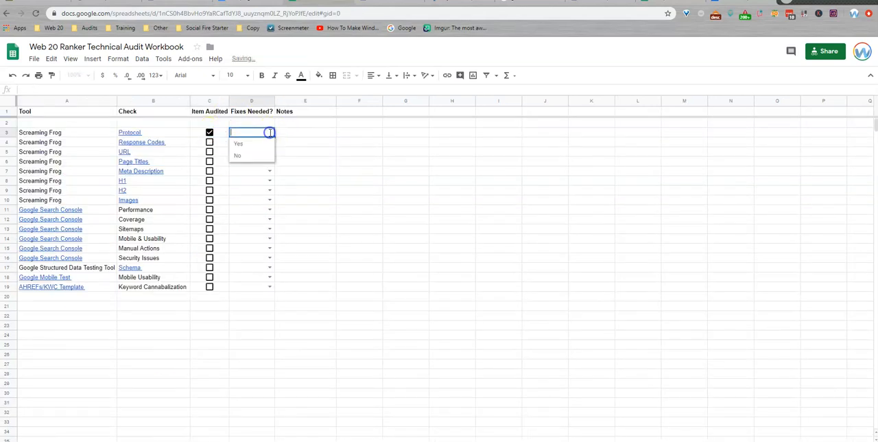
click(253, 157)
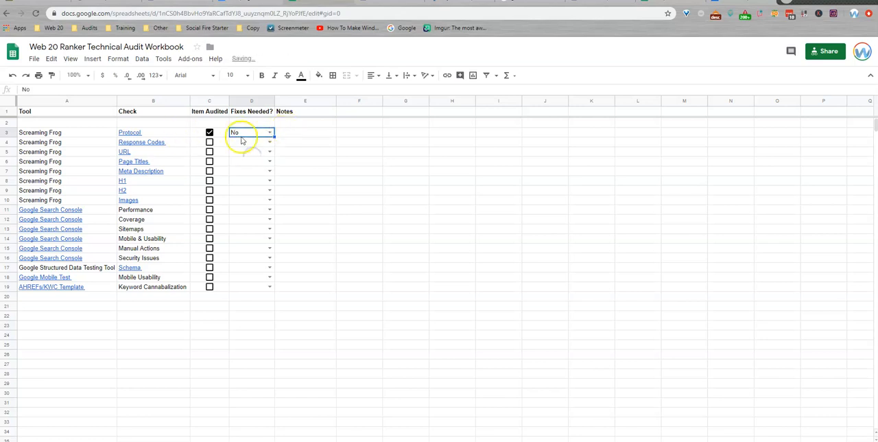
Step: Open the workbook's response codes sheet, and in Screaming Frog export all Response Codes results to Downloads as the comma-separated file response_codes_all
click(254, 431)
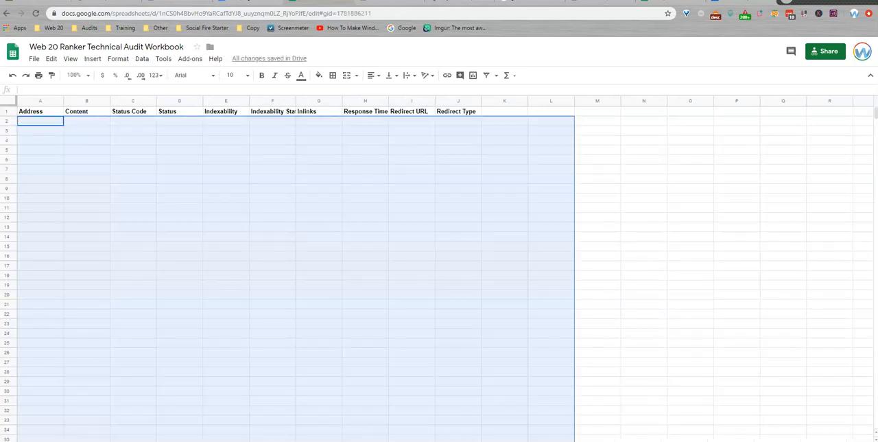
click(49, 125)
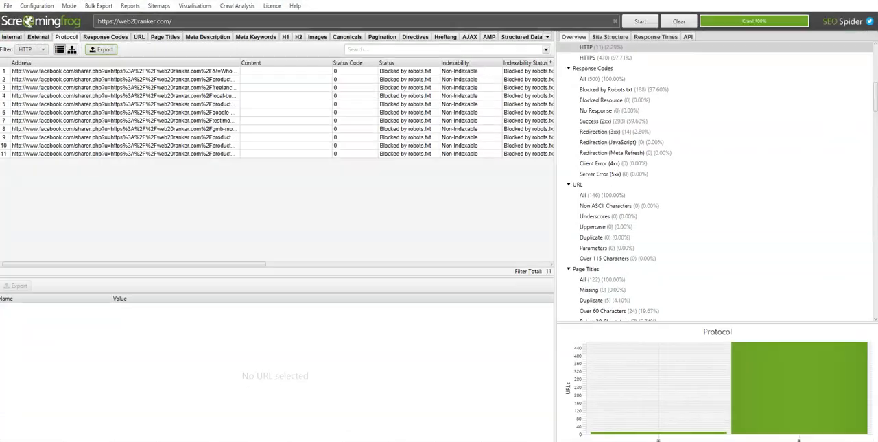
click(96, 38)
click(51, 50)
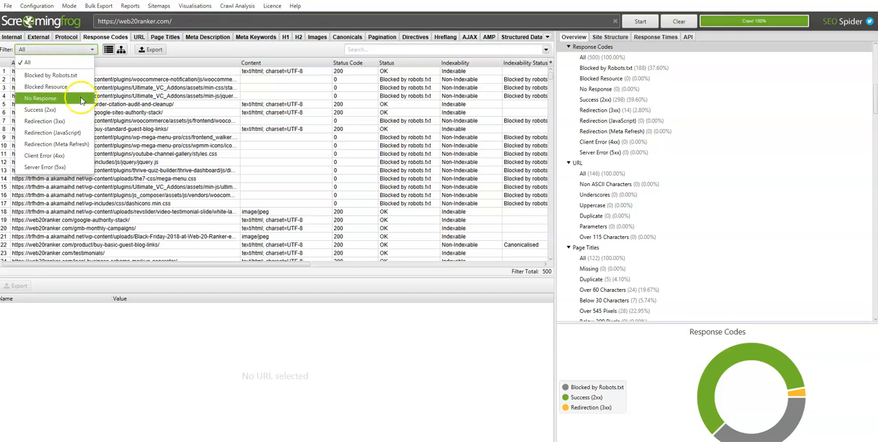
click(76, 60)
click(150, 49)
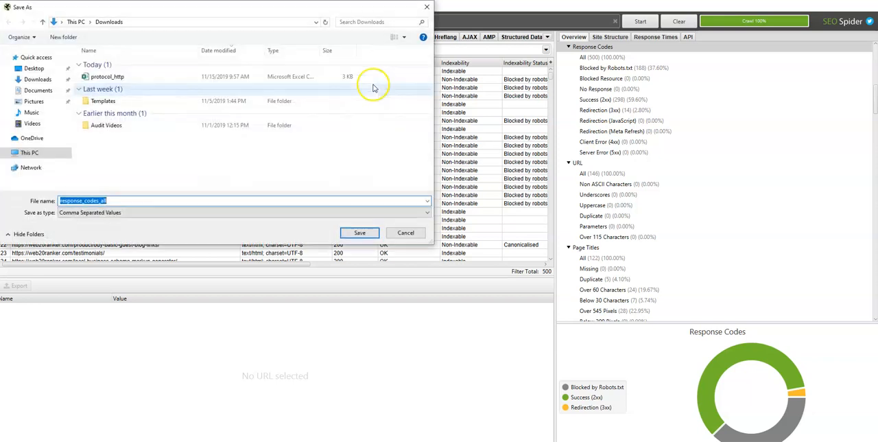
click(360, 232)
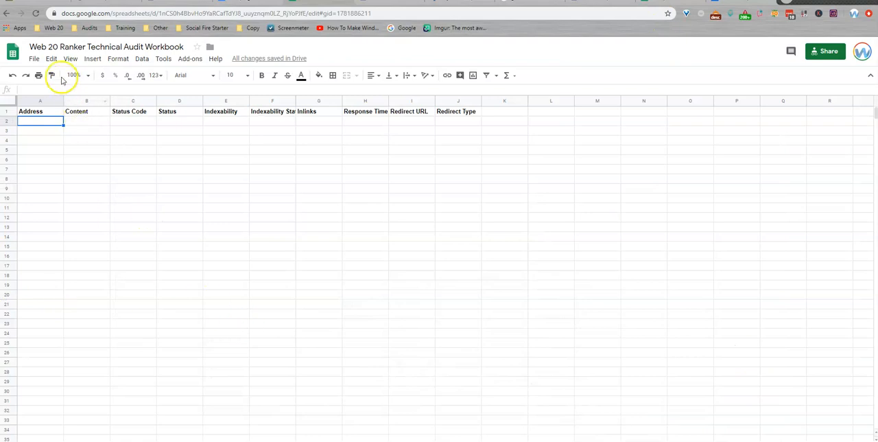
Step: Import response_codes_all from Downloads into the Technical Audit Workbook's response codes sheet, placing the data from cell A2
click(39, 61)
click(51, 130)
click(365, 138)
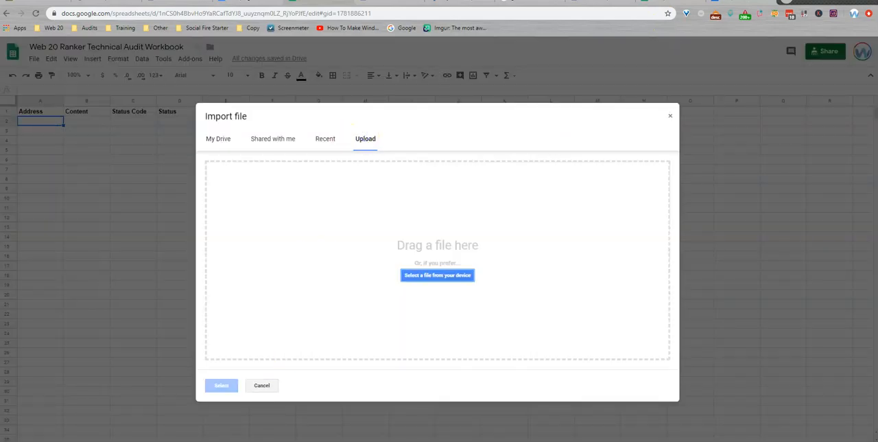
key(alt+Tab)
drag(309, 157, 390, 393)
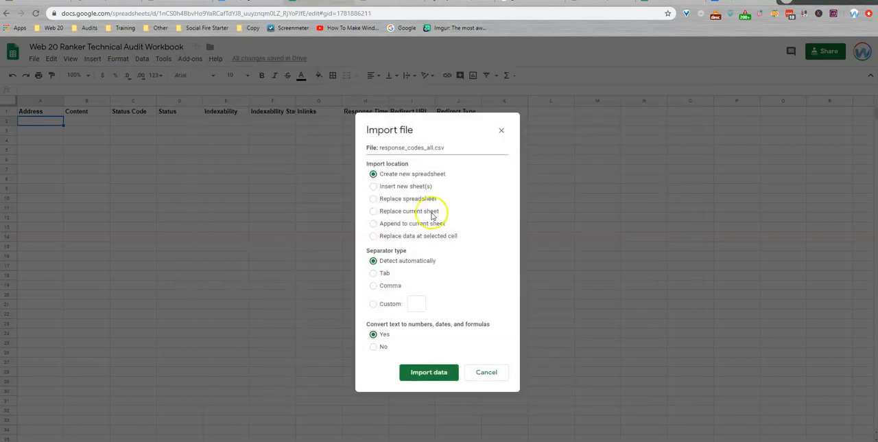
click(432, 236)
click(426, 375)
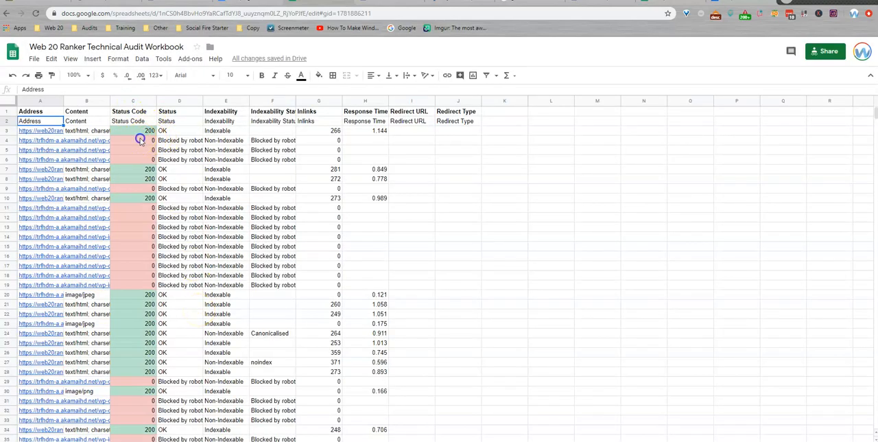
Step: Examine the status codes and statuses of the red-highlighted rows, starting with rows 4 to 6
drag(140, 141, 153, 264)
click(123, 227)
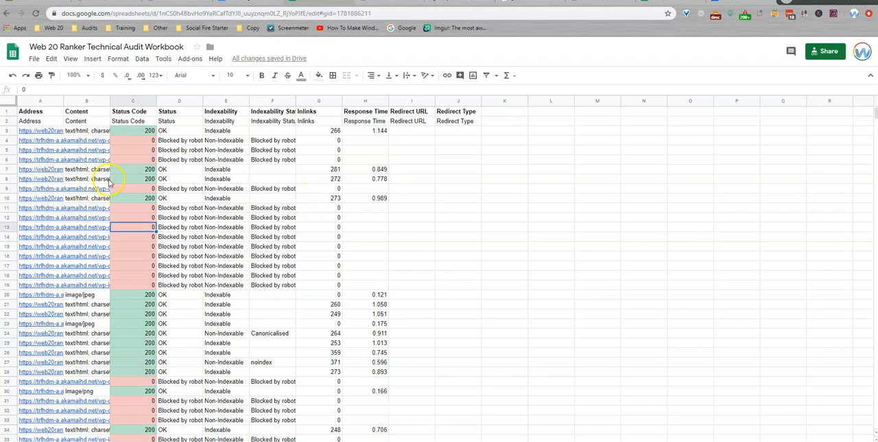
drag(132, 142, 129, 159)
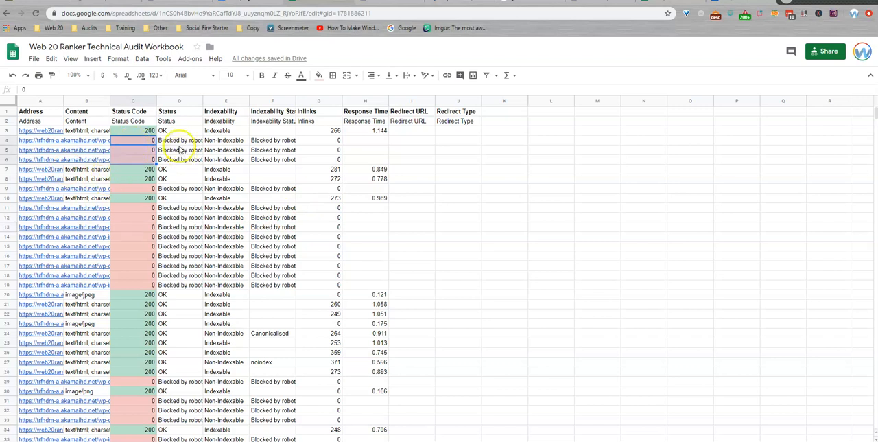
drag(173, 140, 172, 159)
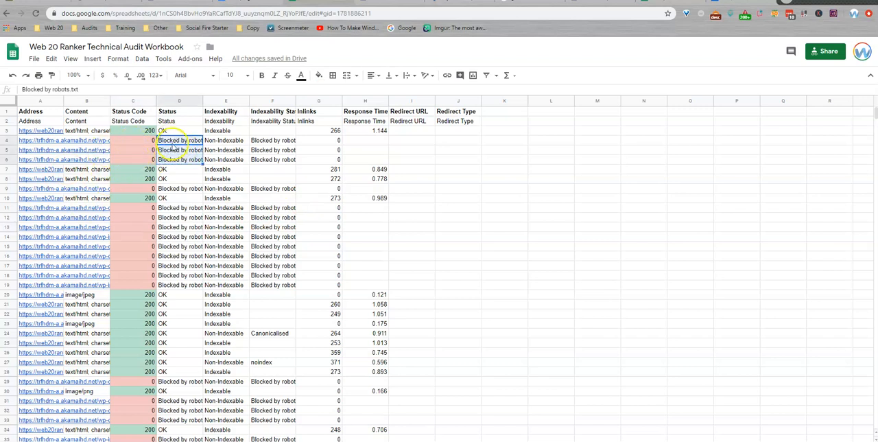
Step: Open the blocked address in row 4 to check its content and path, and inspect the blocked address in row 67
click(42, 140)
click(49, 129)
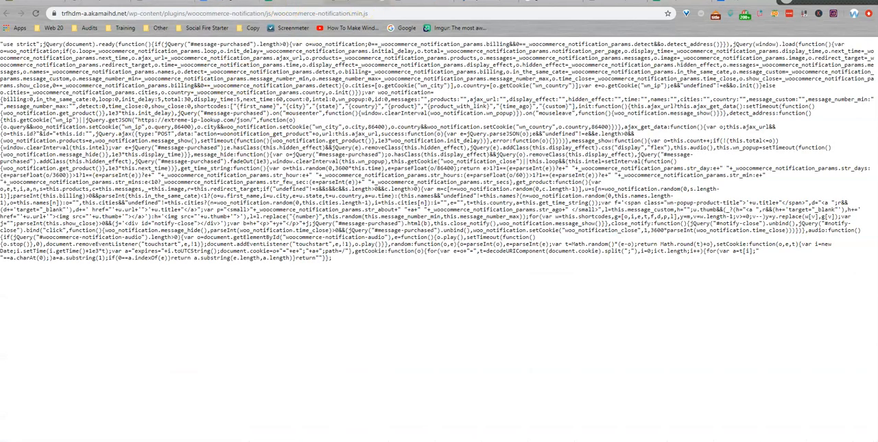
click(386, 1)
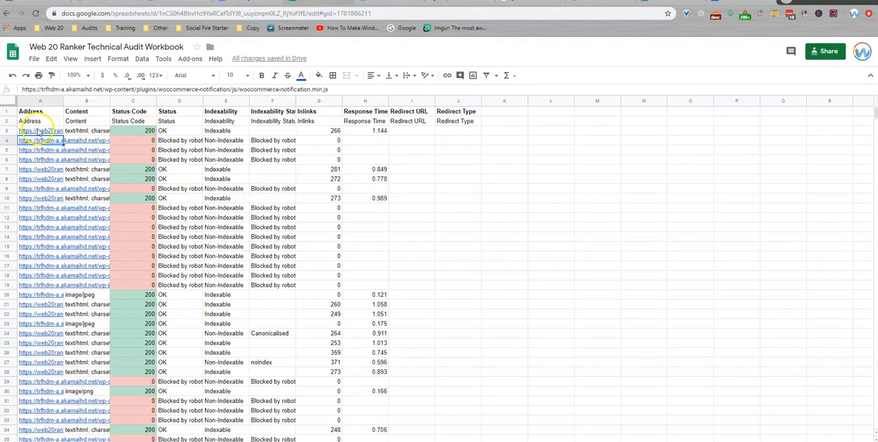
drag(109, 89, 240, 87)
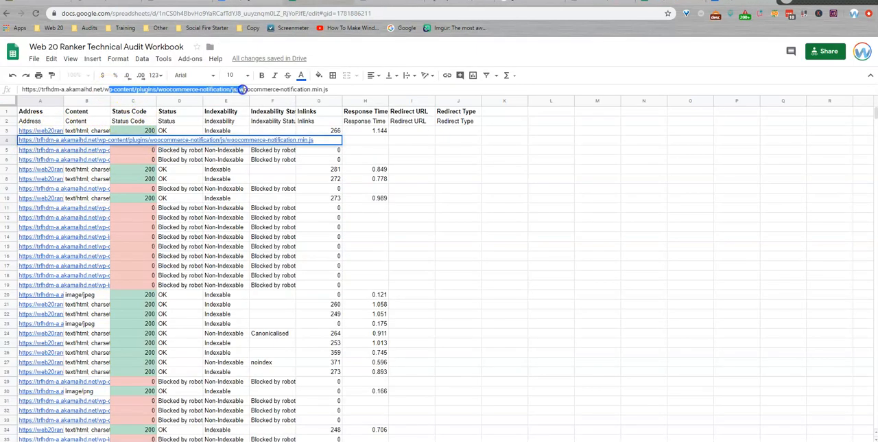
click(189, 168)
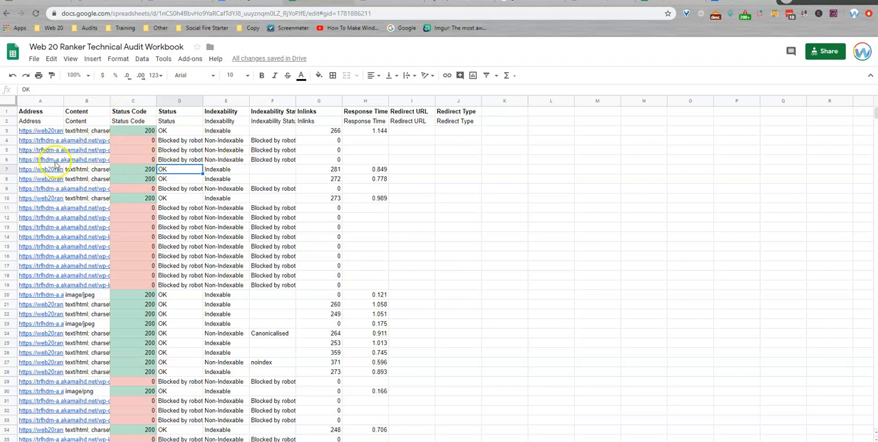
click(182, 141)
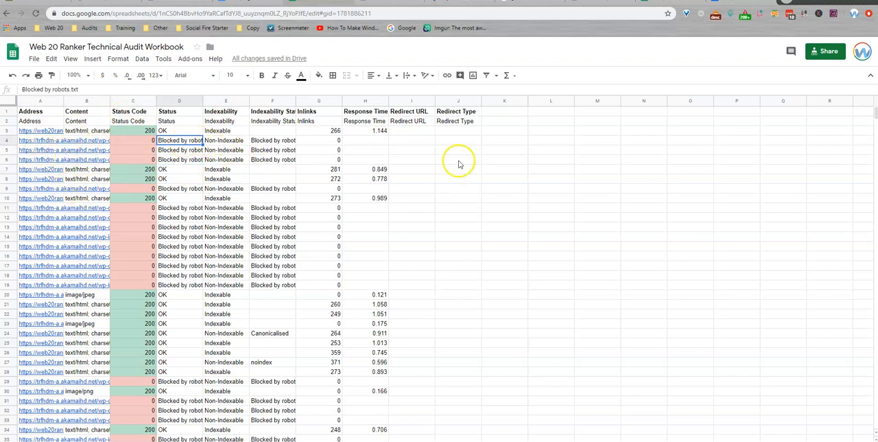
scroll(185, 188, down, 2)
scroll(186, 187, down, 15)
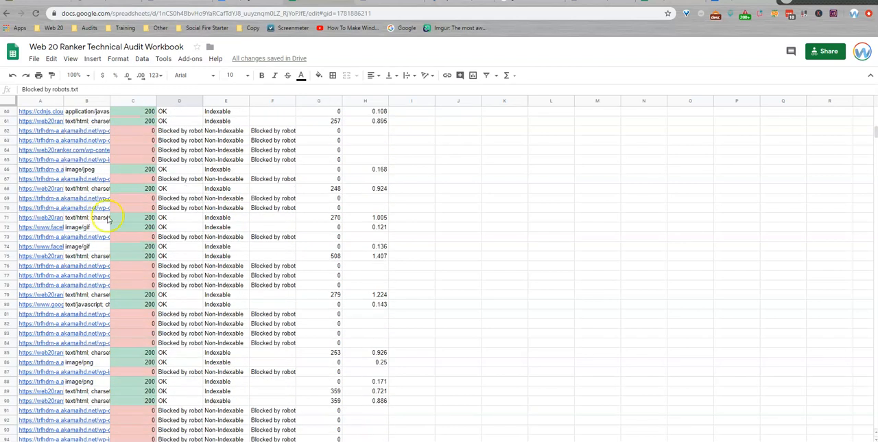
click(60, 180)
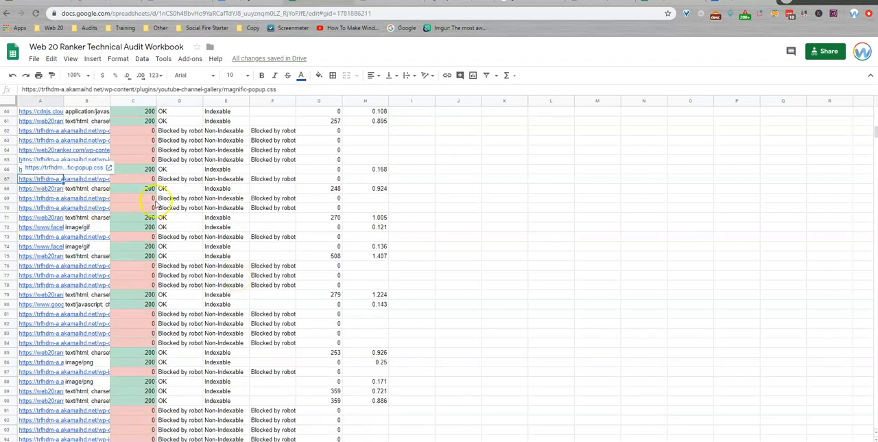
click(190, 226)
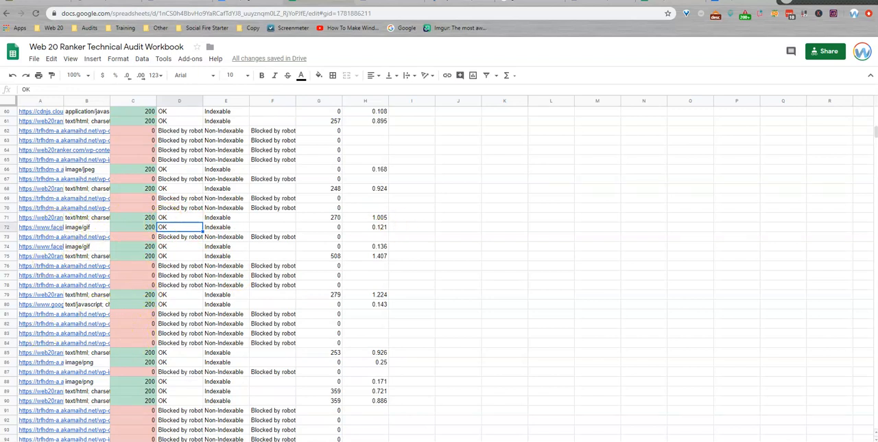
Step: Find the 301 row for the help_center address and examine its source address, status and redirect URL
scroll(180, 325, down, 2)
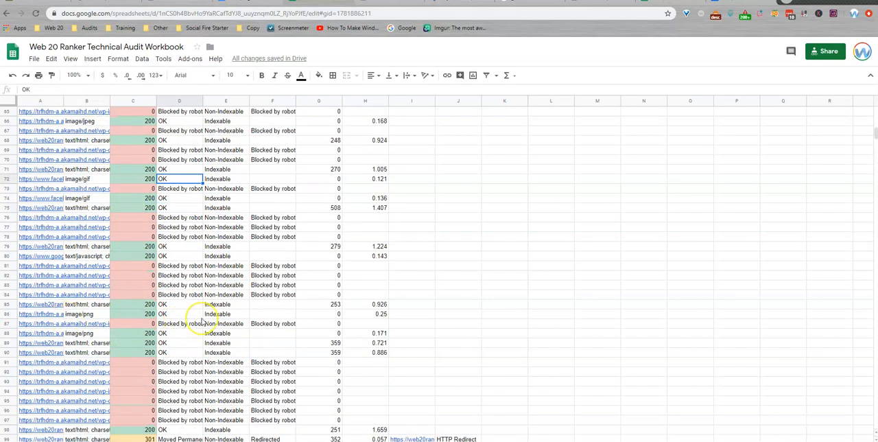
scroll(202, 309, down, 5)
click(141, 296)
click(49, 298)
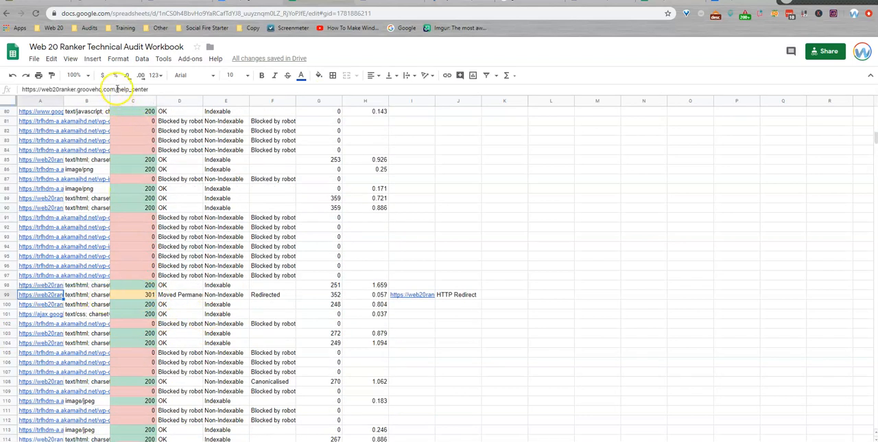
click(135, 89)
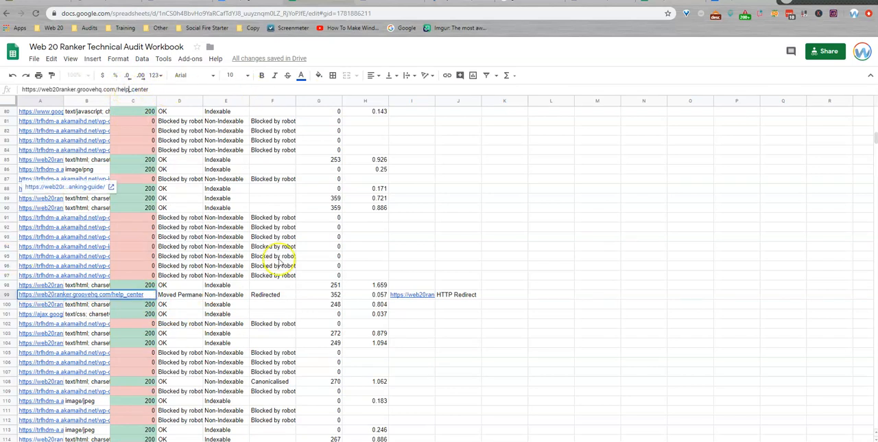
click(175, 294)
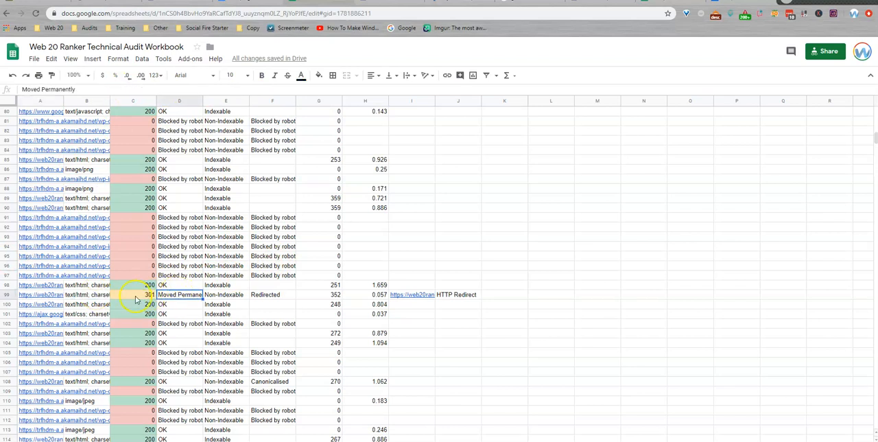
click(403, 297)
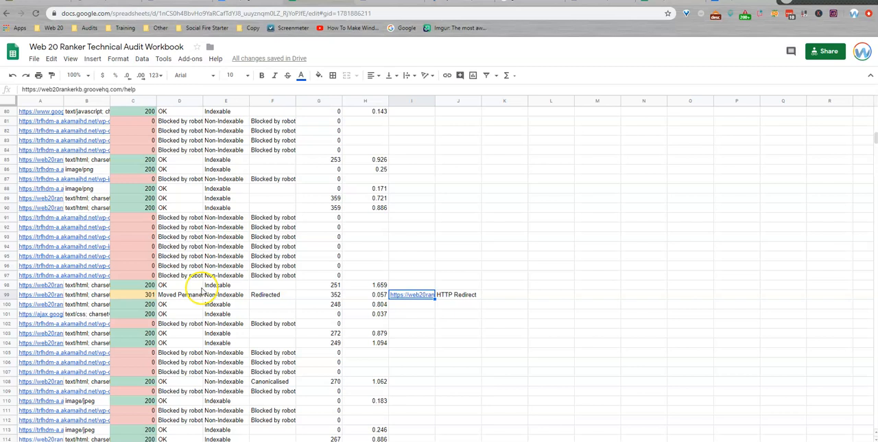
click(148, 297)
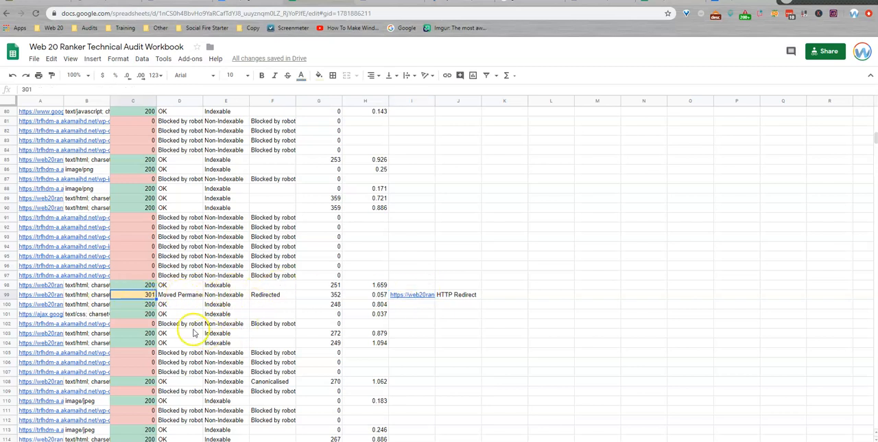
Step: Examine the 301 row for the meet-seo-reseller-team page, checking its redirect URL and status, and look over the response codes further down
scroll(192, 307, down, 15)
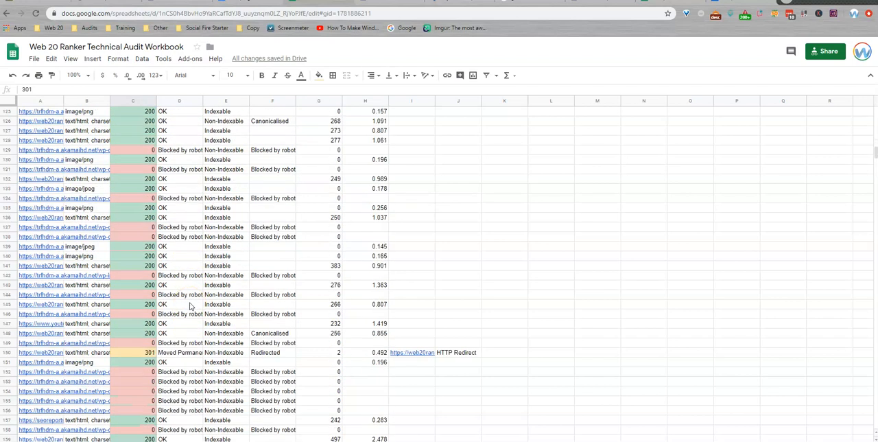
click(57, 353)
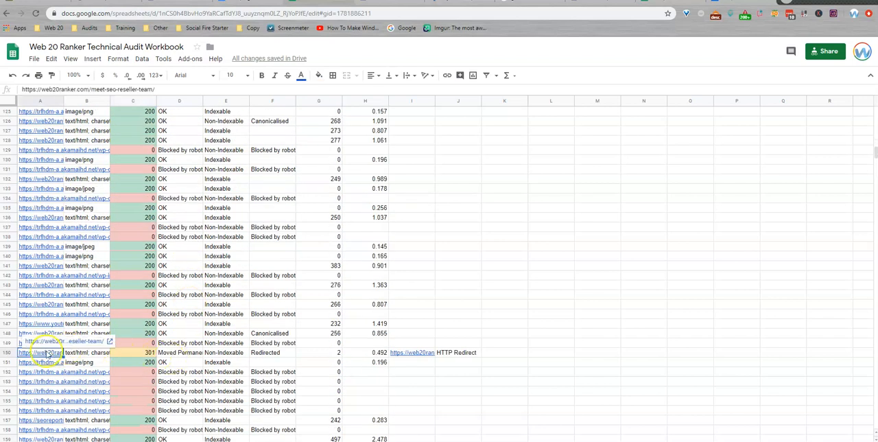
click(405, 354)
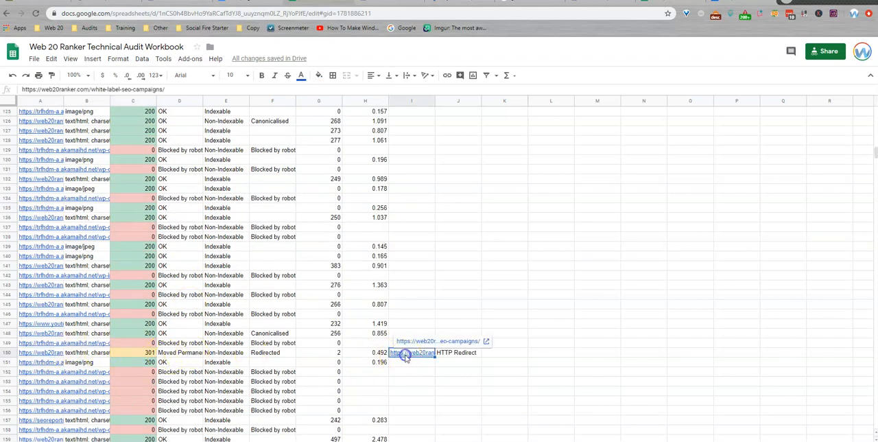
click(187, 352)
scroll(192, 350, down, 8)
scroll(191, 349, down, 7)
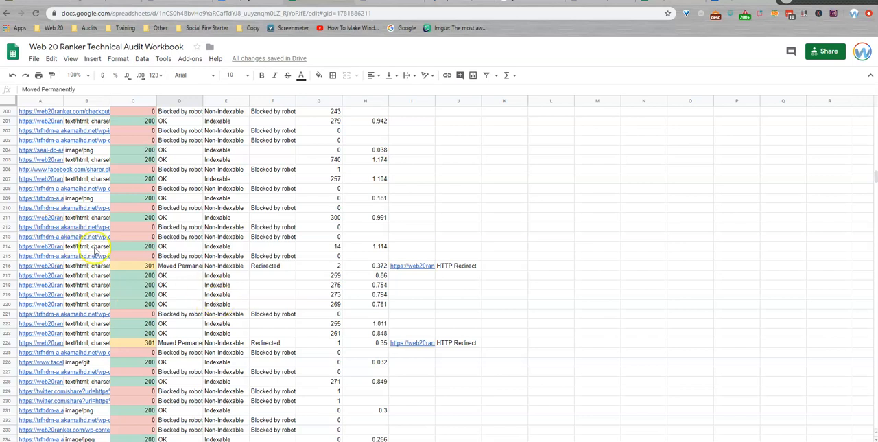
click(139, 259)
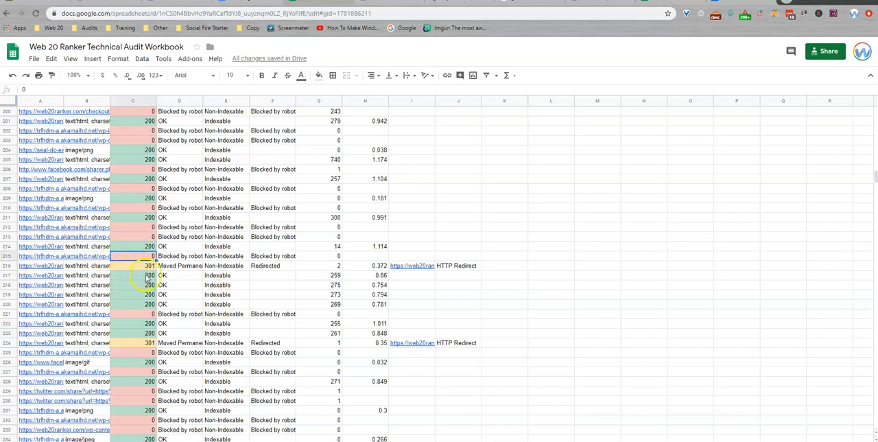
Step: Find the 308 row for the Pinterest address and examine its status, source address and redirect URL
scroll(146, 278, down, 8)
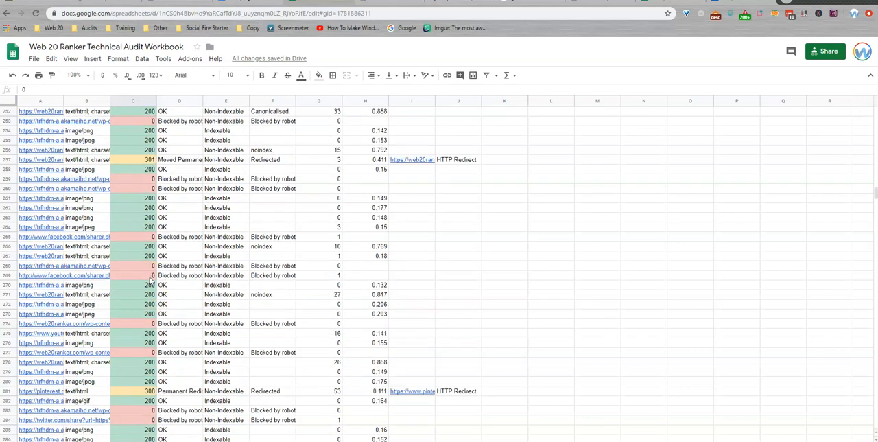
click(165, 391)
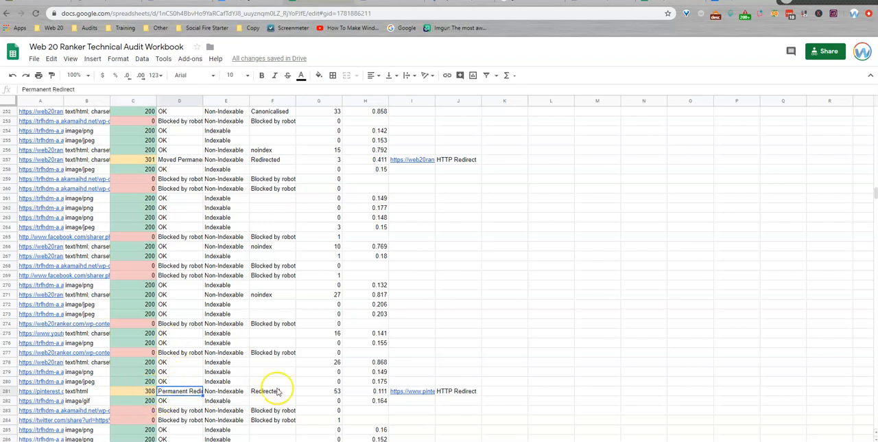
click(414, 391)
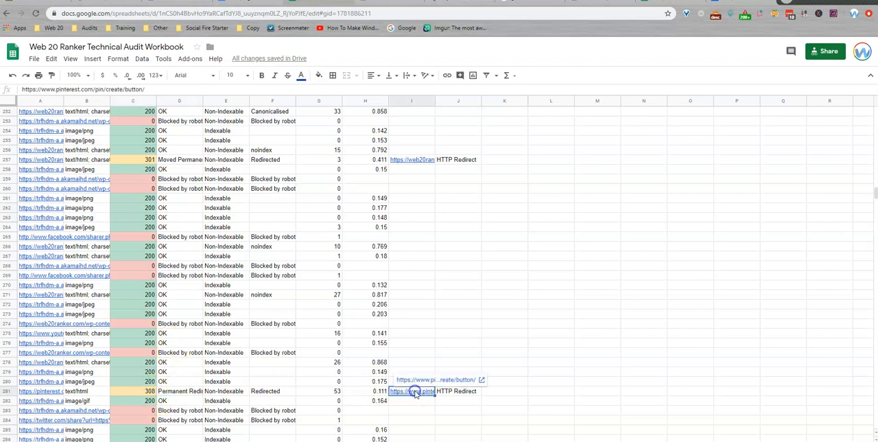
click(51, 391)
click(423, 392)
click(189, 383)
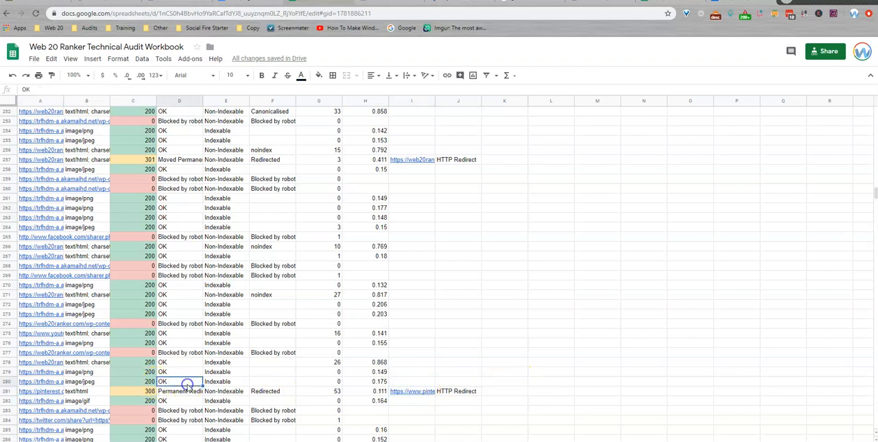
Step: Find the 302 row for the seoreports address and examine its source address, redirect URL and status code
scroll(187, 382, down, 5)
scroll(184, 378, down, 5)
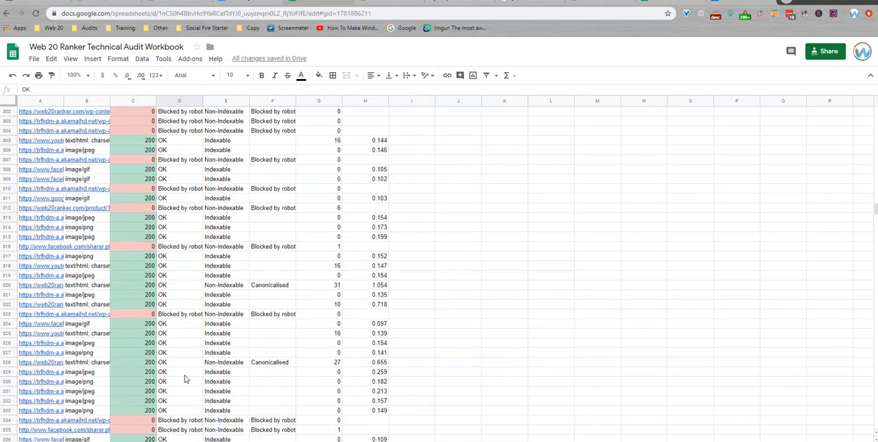
scroll(185, 378, down, 15)
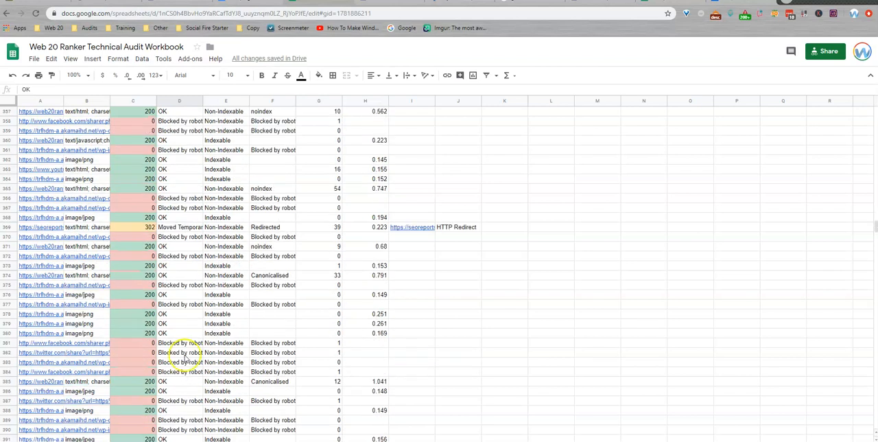
scroll(175, 237, up, 10)
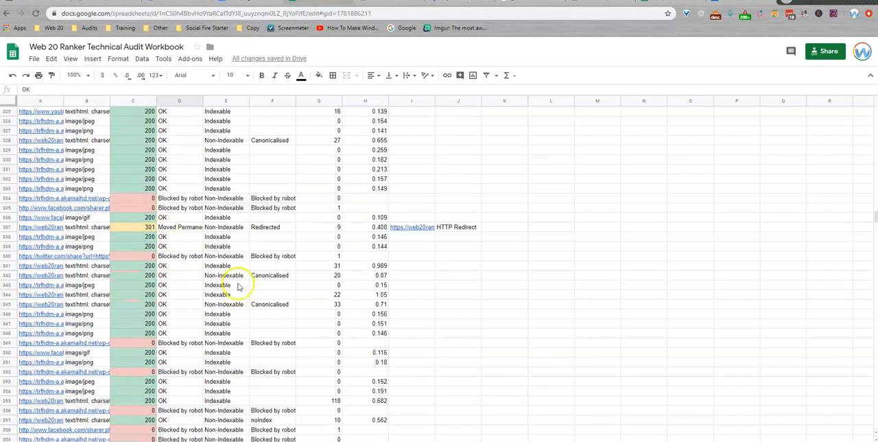
scroll(182, 415, down, 6)
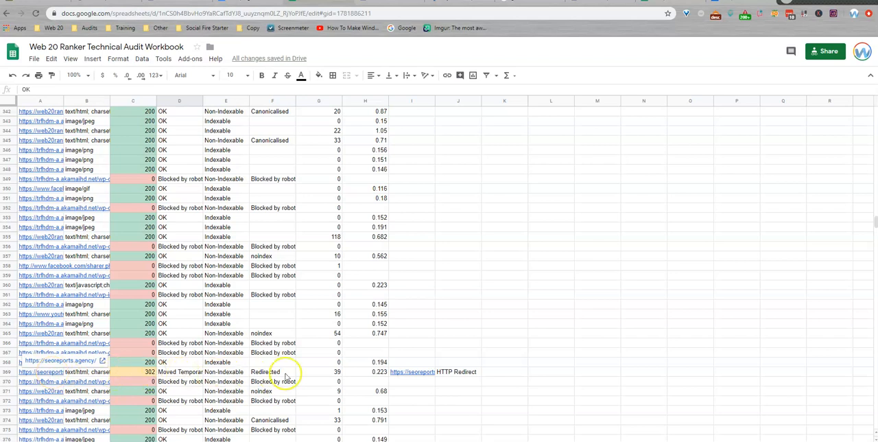
click(419, 374)
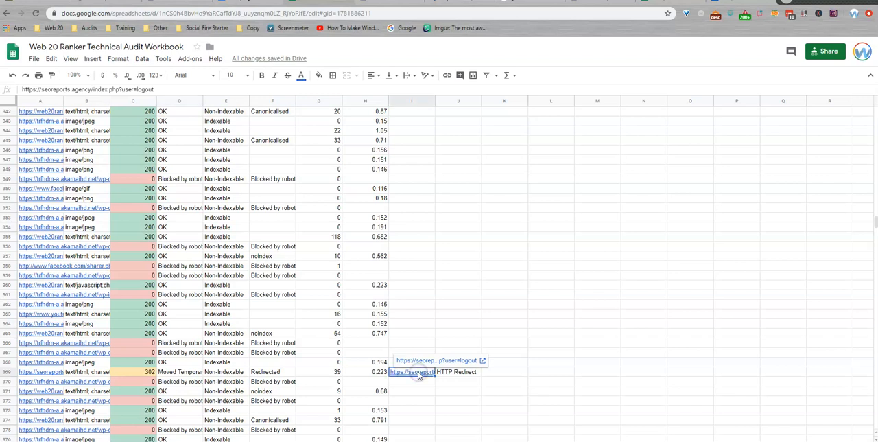
click(50, 371)
click(415, 371)
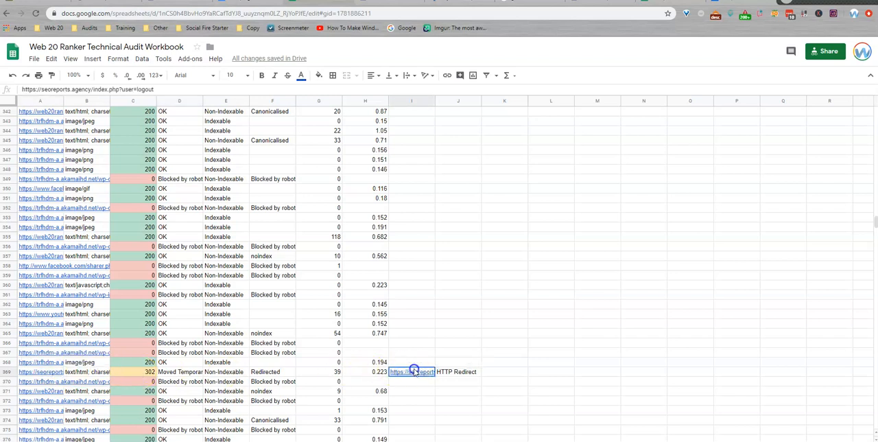
scroll(246, 306, down, 3)
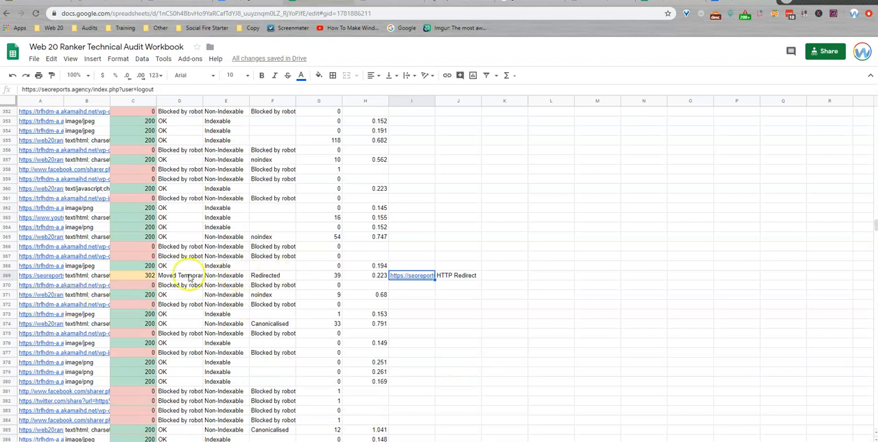
click(142, 276)
Step: Look over the remaining response codes down to the end of the list, checking for further redirects or errors
scroll(211, 288, down, 15)
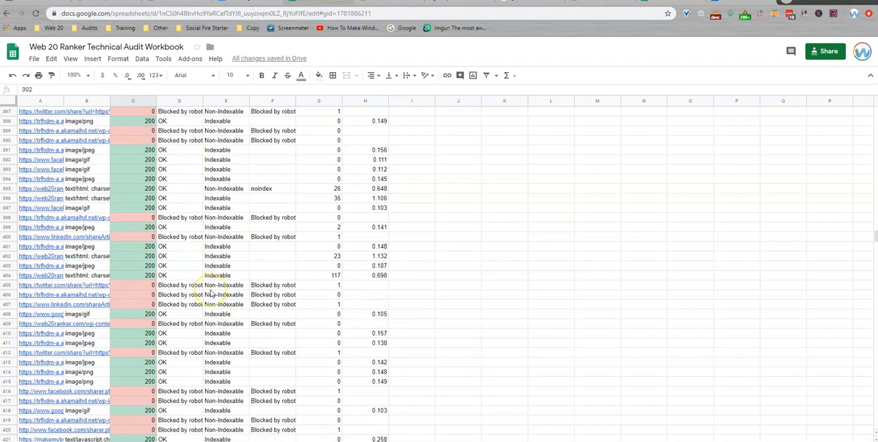
scroll(211, 294, down, 4)
scroll(211, 295, down, 15)
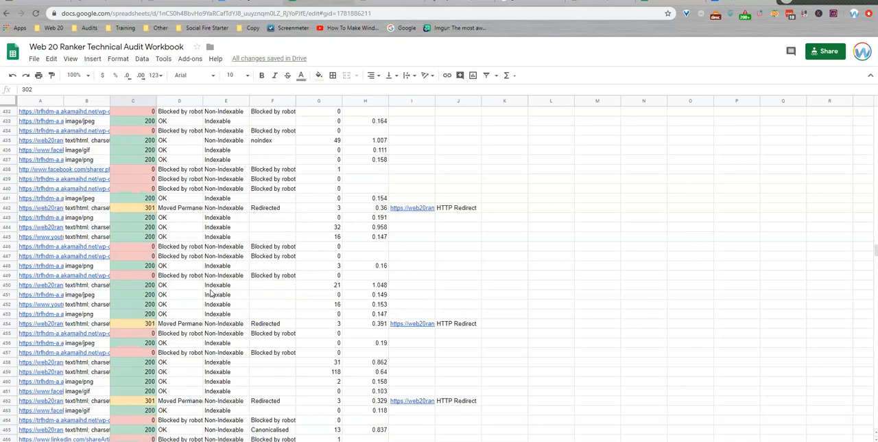
scroll(211, 294, up, 20)
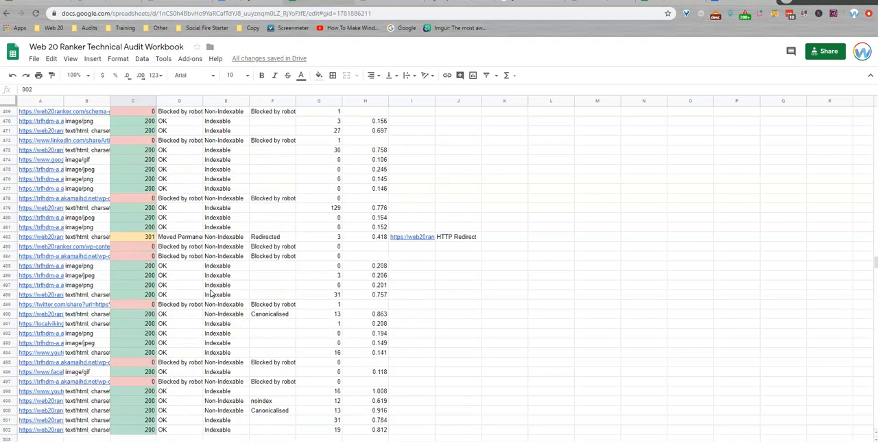
scroll(210, 295, up, 20)
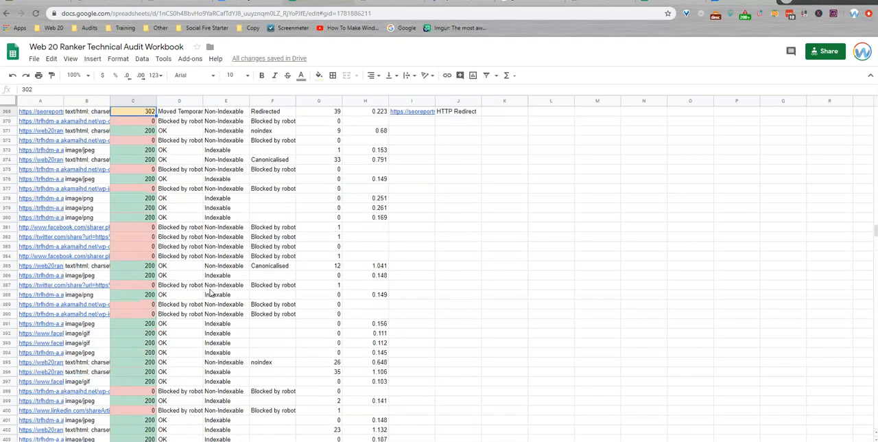
scroll(211, 294, up, 20)
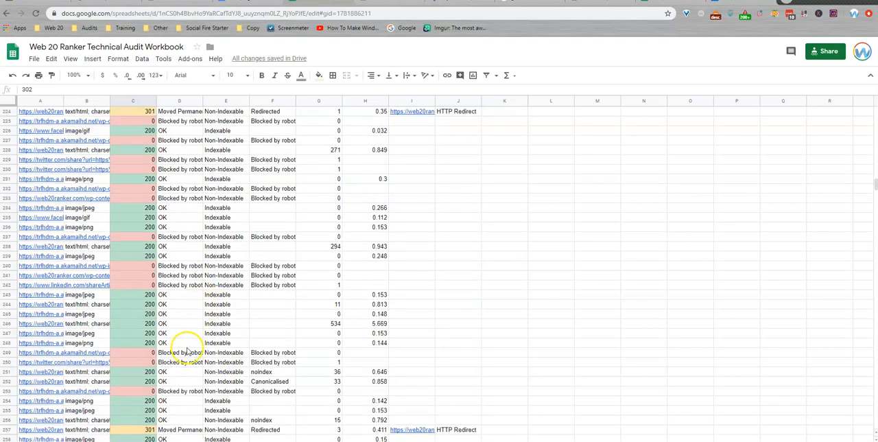
Step: On the audit checklist, mark Response Codes as audited and set its Fixes Needed value to No
click(114, 437)
click(210, 142)
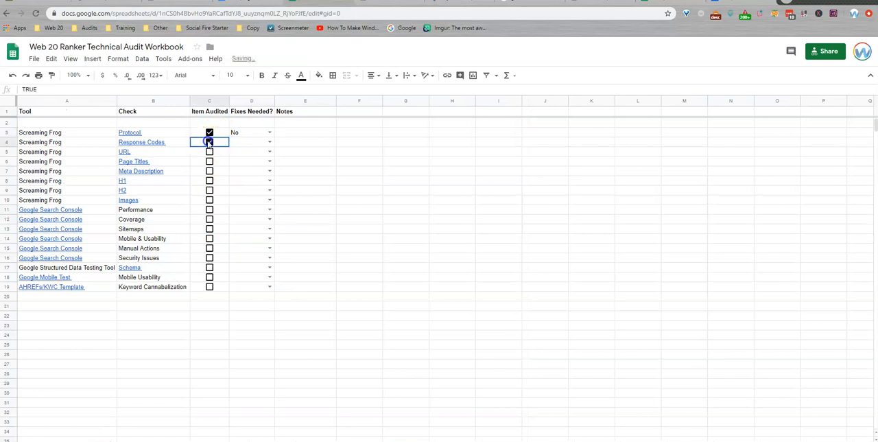
click(269, 142)
click(264, 165)
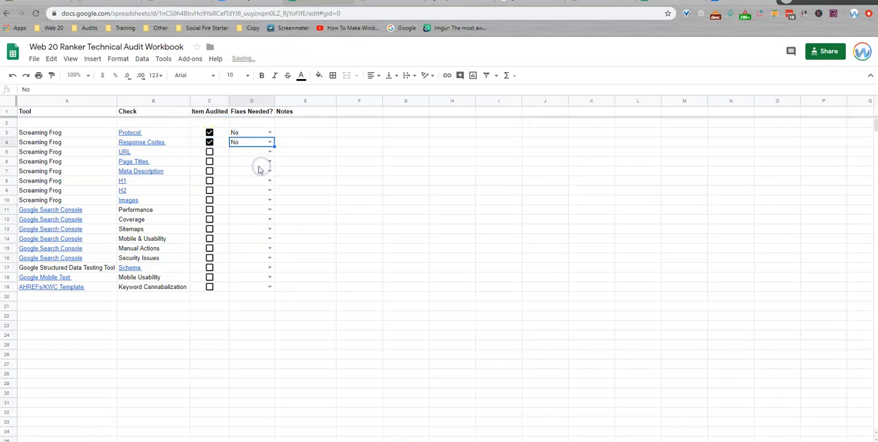
click(314, 148)
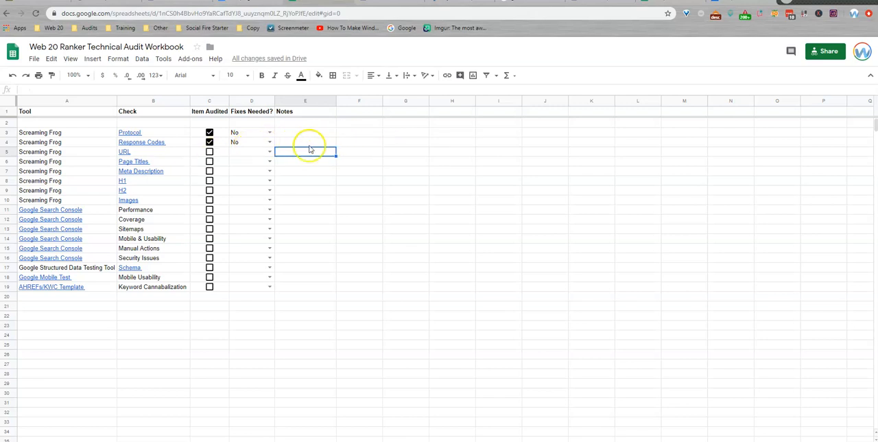
Step: Check the column headings of the workbook's URL sheet, and in Screaming Frog filter the URL report by Non ASCII Characters
click(199, 440)
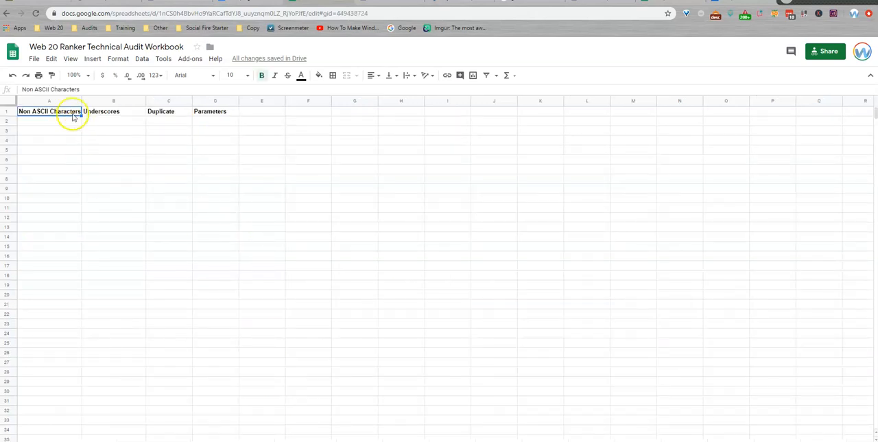
click(40, 121)
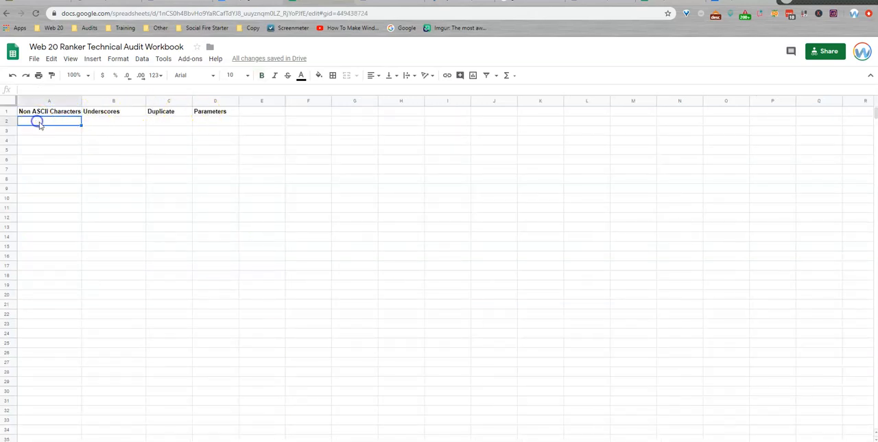
click(323, 440)
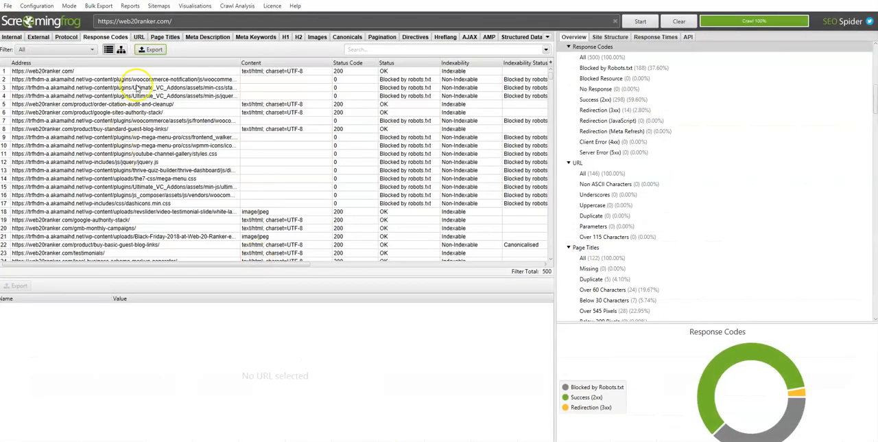
click(142, 38)
click(55, 50)
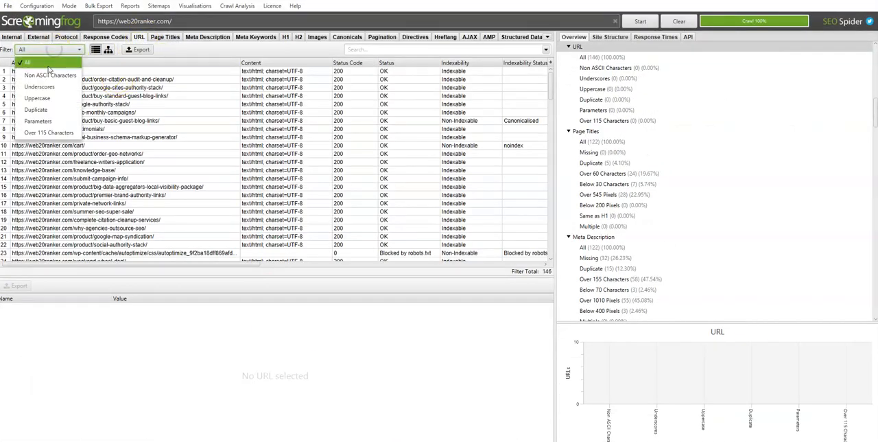
click(52, 73)
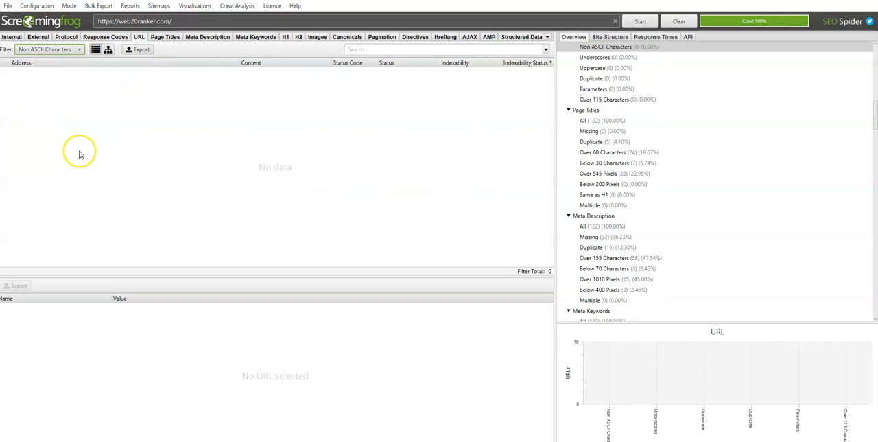
Step: Check the URL report with the Underscores, Duplicate and Parameters filters, and restore the filter to All
click(66, 50)
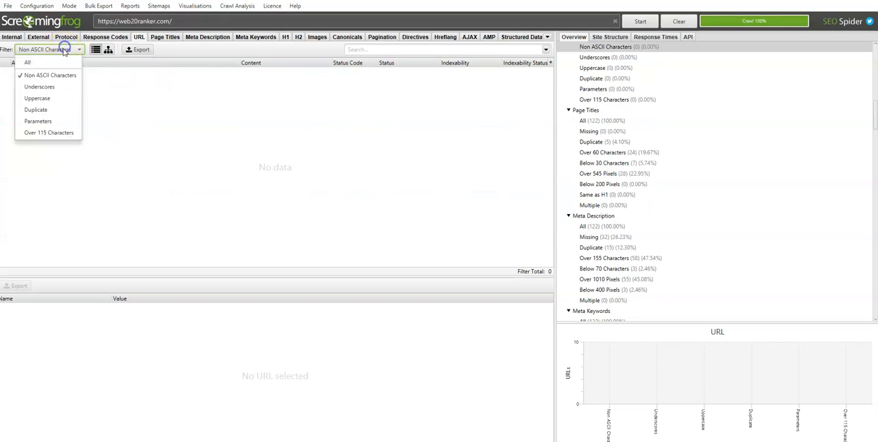
click(35, 87)
click(58, 49)
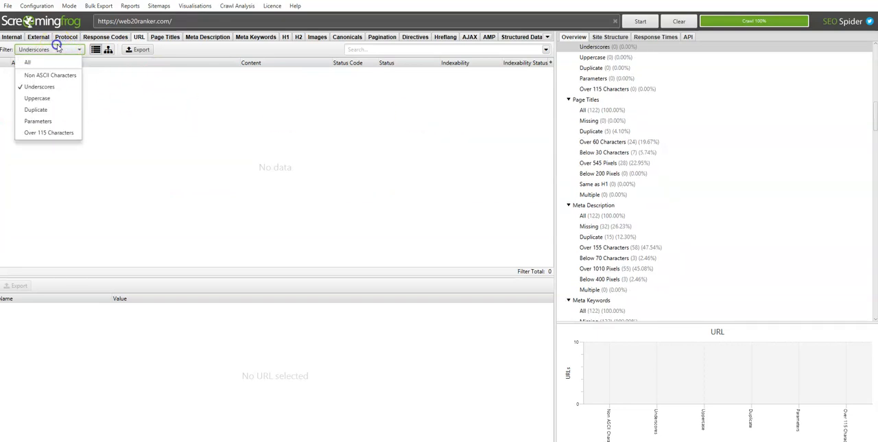
click(60, 110)
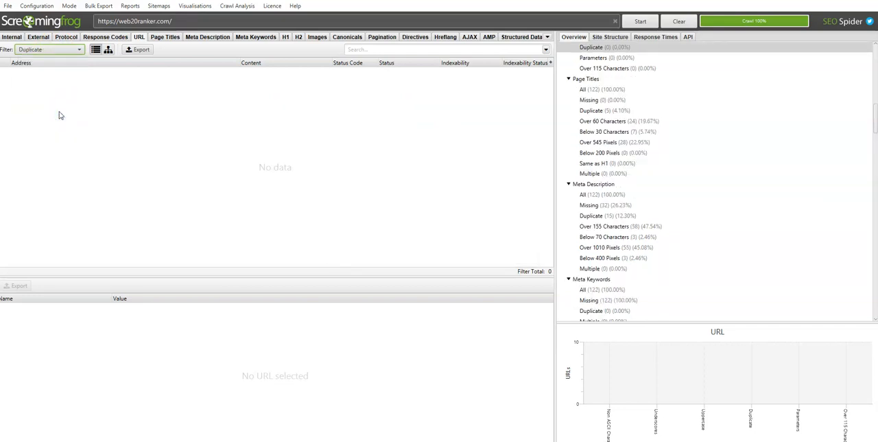
click(75, 49)
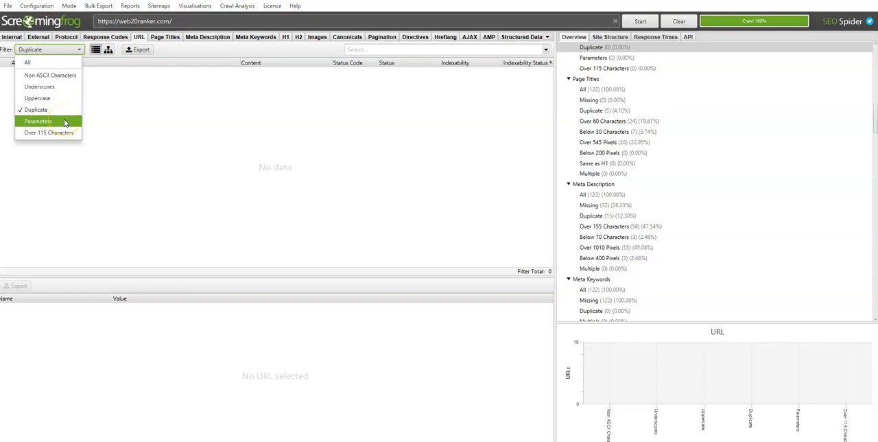
click(64, 121)
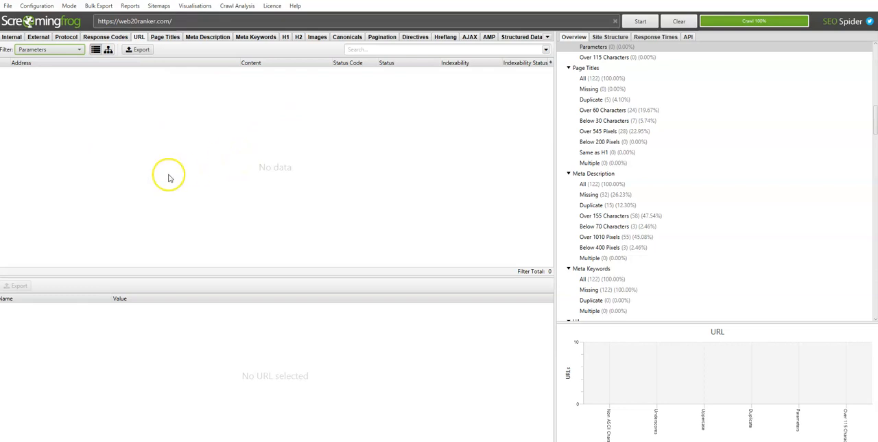
click(71, 51)
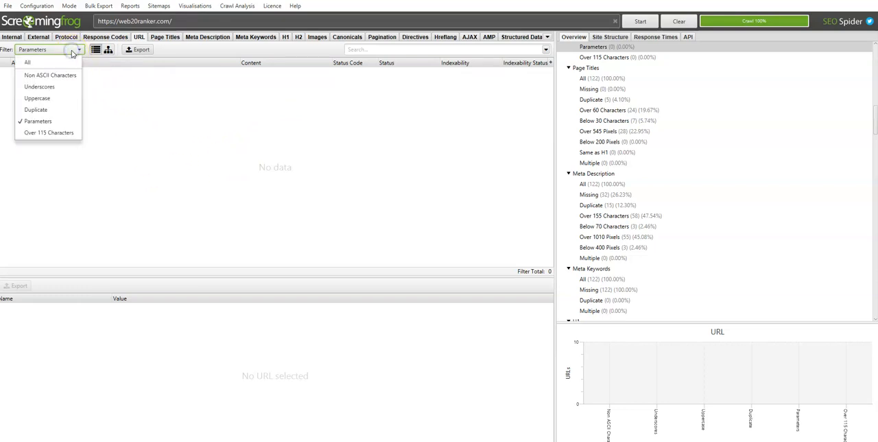
click(45, 62)
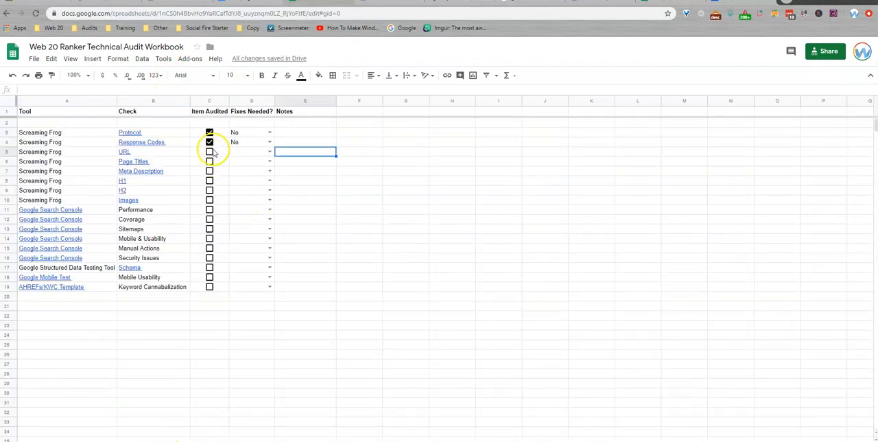
Step: On the workbook's audit checklist, mark URL as audited and set its Fixes Needed value to No
click(209, 151)
click(270, 152)
click(253, 173)
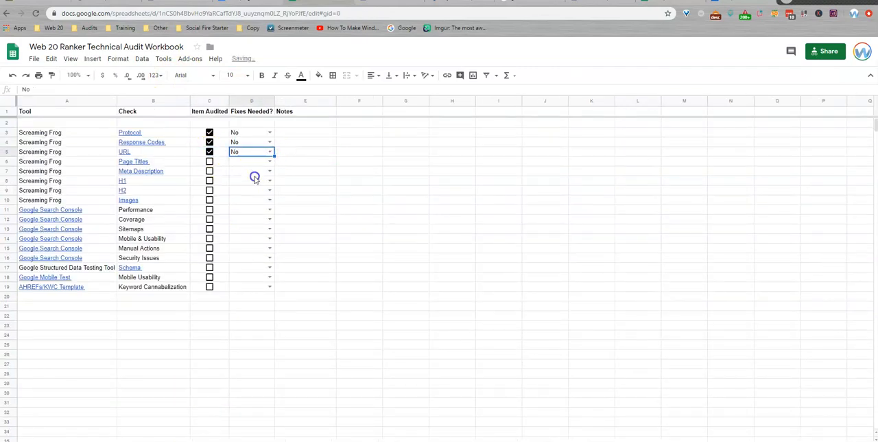
Step: Return to the URL sheet and review the empty cells under the Non ASCII Characters heading
click(257, 440)
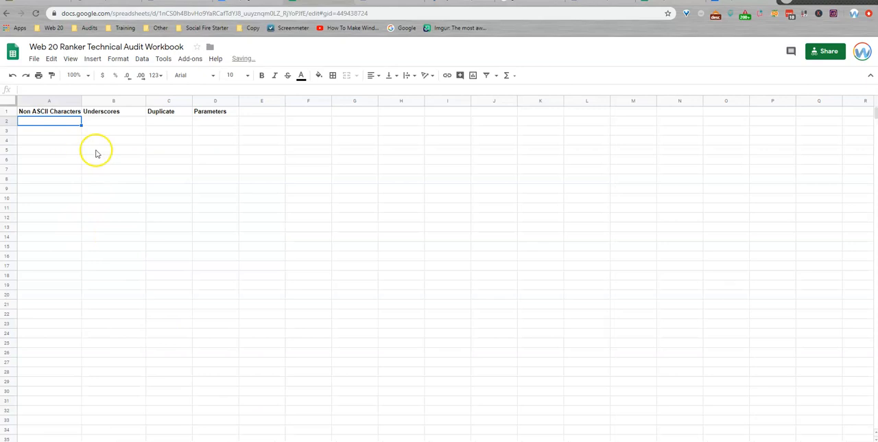
drag(71, 122, 54, 208)
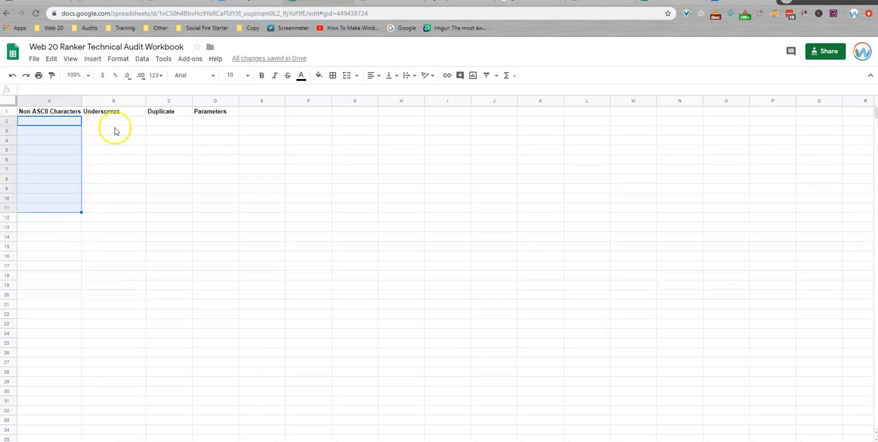
click(67, 121)
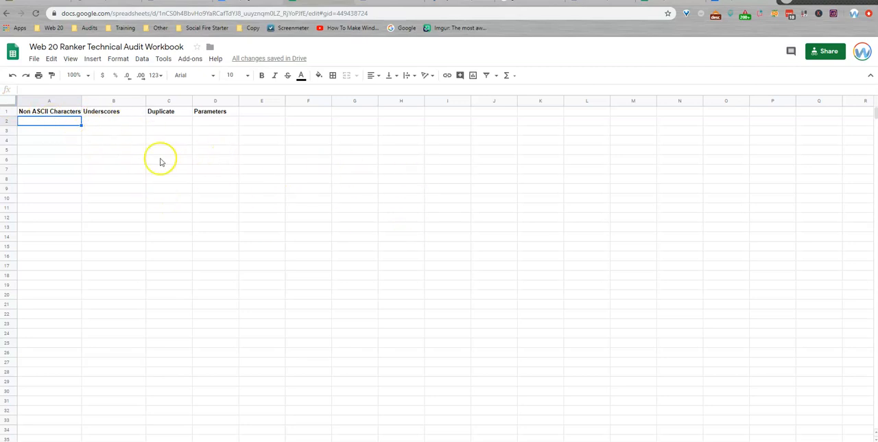
Step: Look over the empty cells beneath the Non ASCII Characters and Underscores headings on the URL sheet
click(45, 123)
drag(90, 123, 517, 278)
click(45, 196)
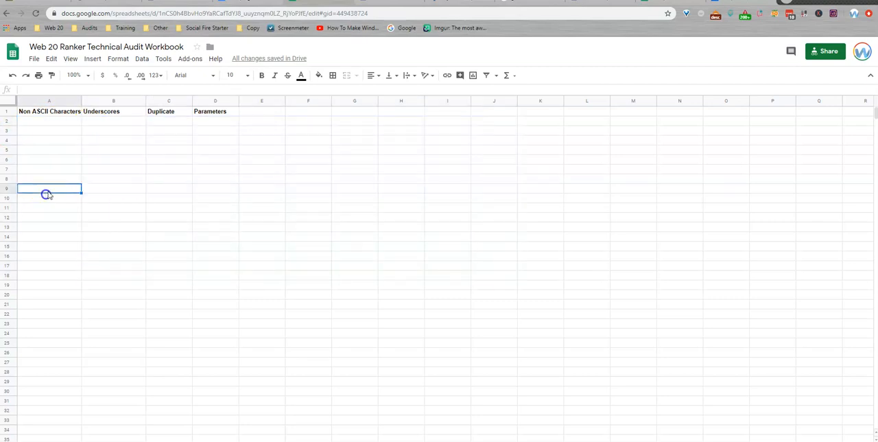
click(102, 123)
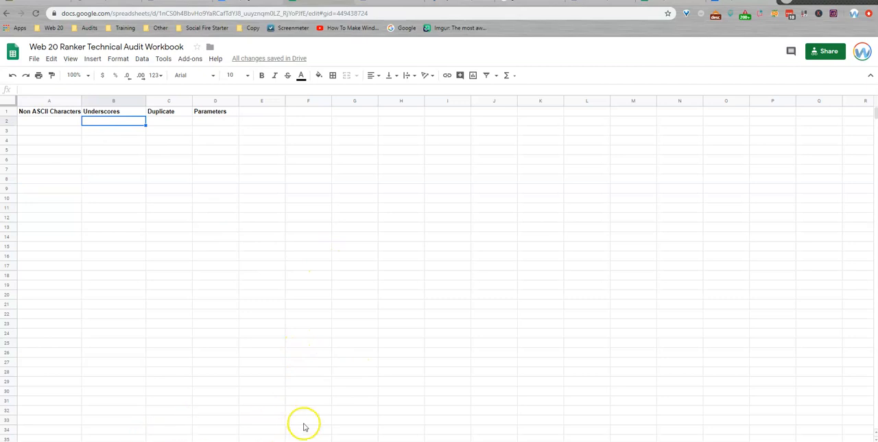
Step: Open the workbook's Page Titles sheet, and in Screaming Frog export the full Page Titles report as page_titles_all.csv
key(ctrl+shift+Page_Down)
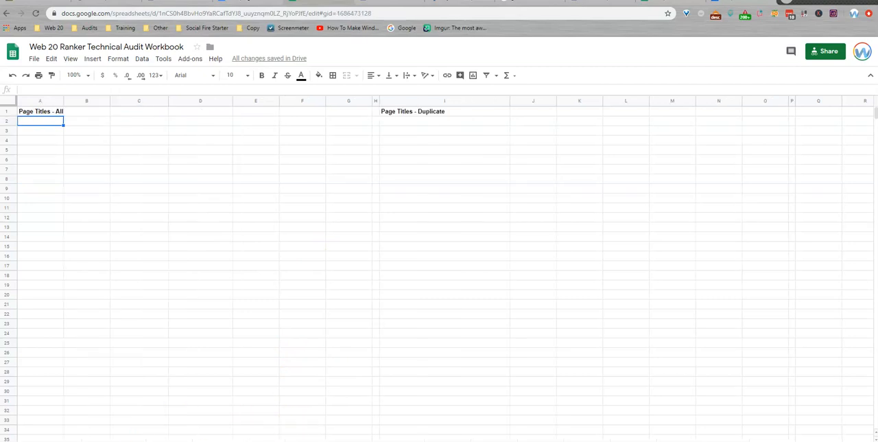
click(438, 441)
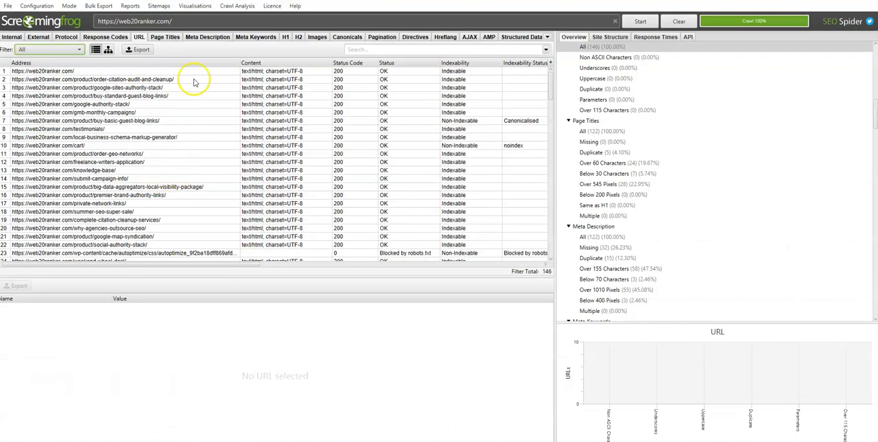
click(165, 37)
click(136, 50)
click(361, 232)
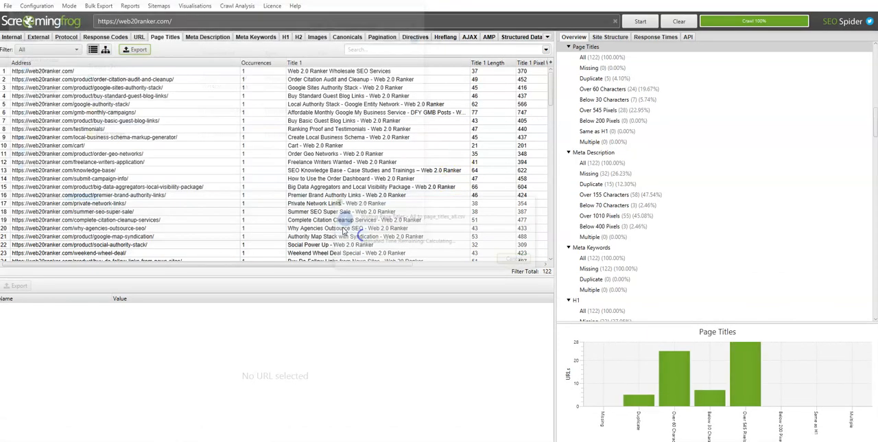
Step: Filter the Page Titles report by Duplicate and export the filtered list
click(48, 50)
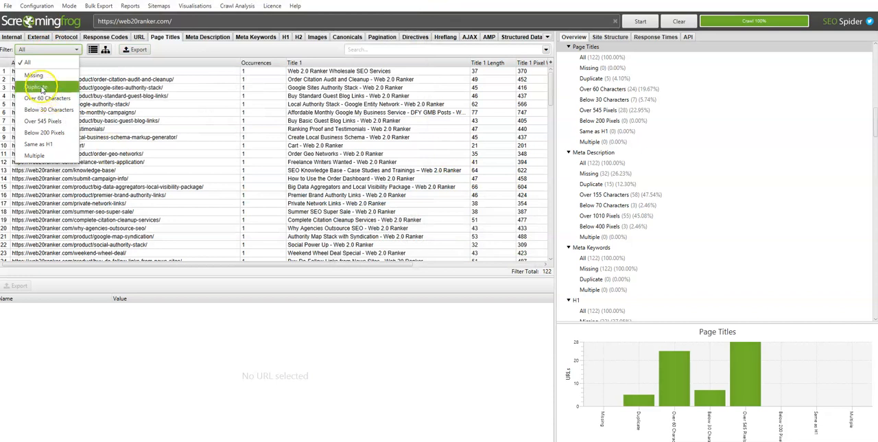
click(41, 87)
click(134, 49)
click(361, 232)
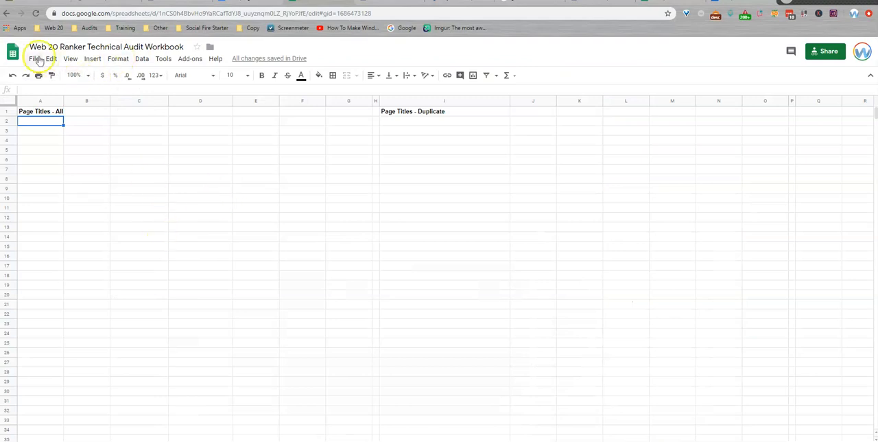
Step: In the workbook, upload the exported all-page-titles file and import its data at cell A2 under Page Titles - All
click(34, 58)
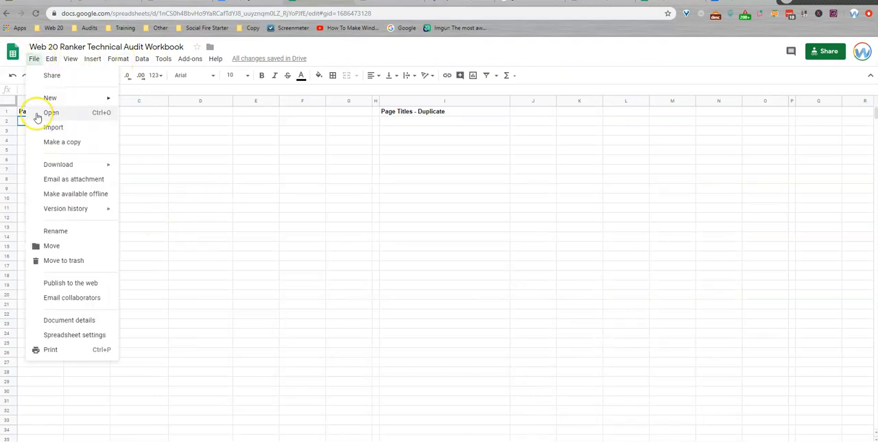
click(53, 127)
click(366, 139)
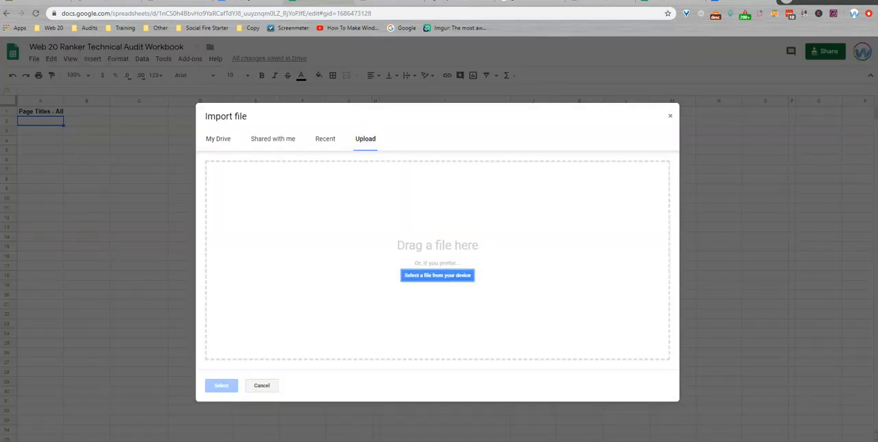
drag(287, 167, 387, 370)
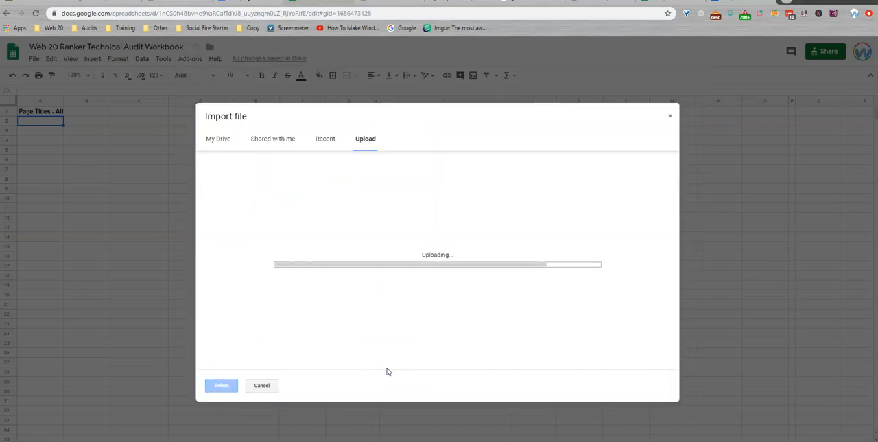
click(385, 234)
click(422, 375)
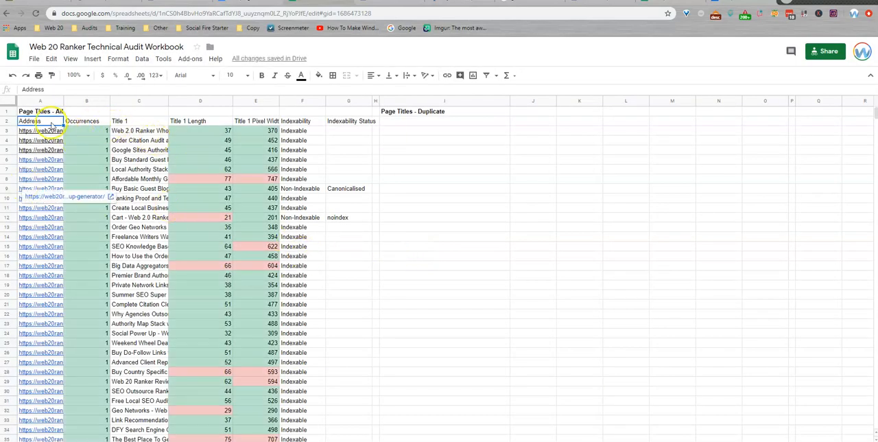
Step: Review the imported Occurrences, Title 1 and Title 1 Length columns under Page Titles - All
click(87, 130)
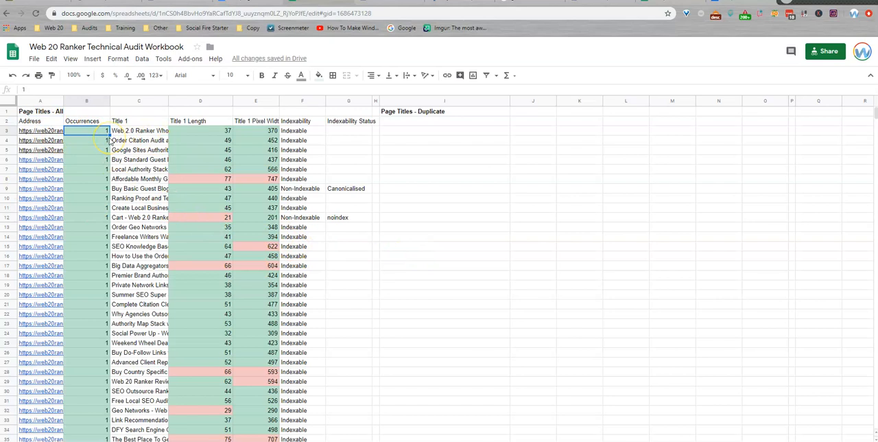
click(81, 151)
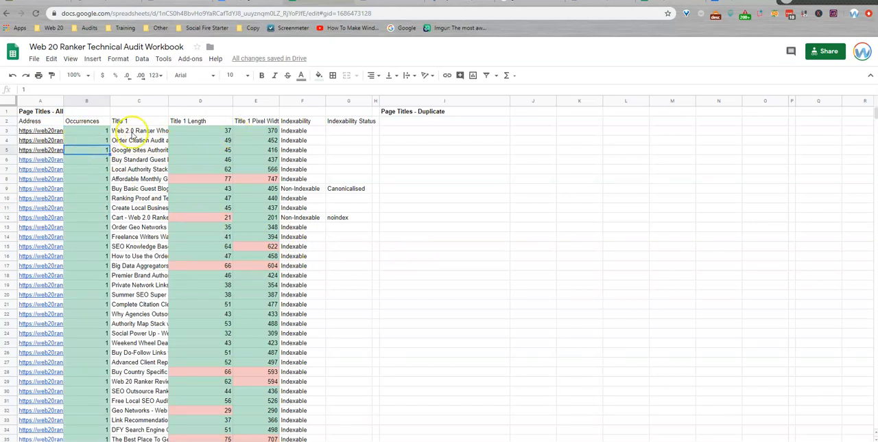
click(134, 131)
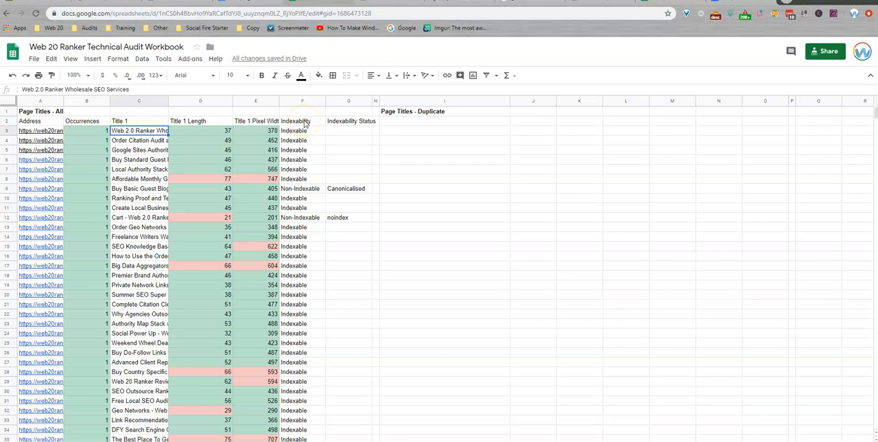
click(203, 130)
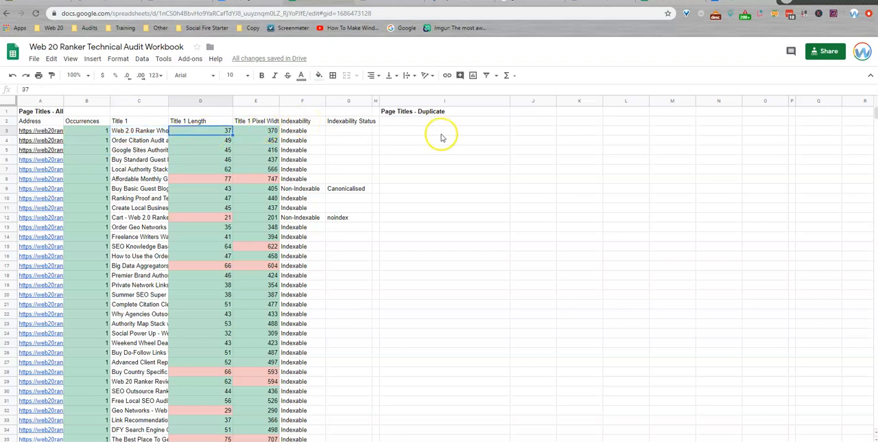
Step: Upload the exported duplicate-titles file and import its data at cell I2 under Page Titles - Duplicate
click(393, 123)
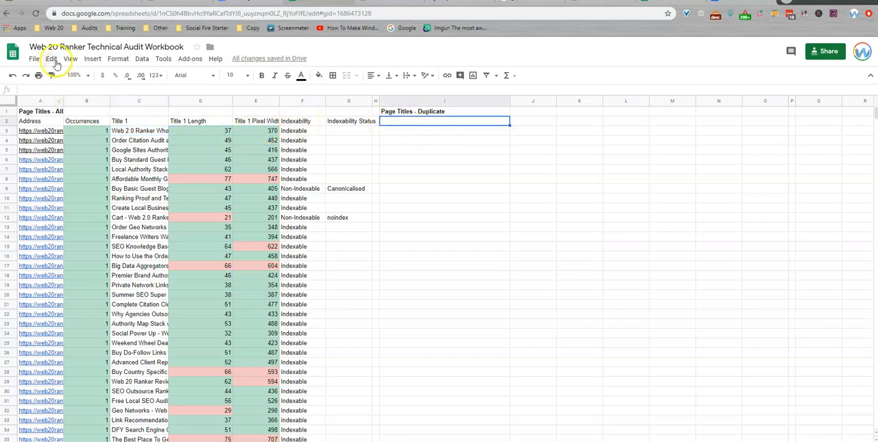
click(35, 59)
click(48, 126)
click(369, 140)
drag(308, 178, 412, 384)
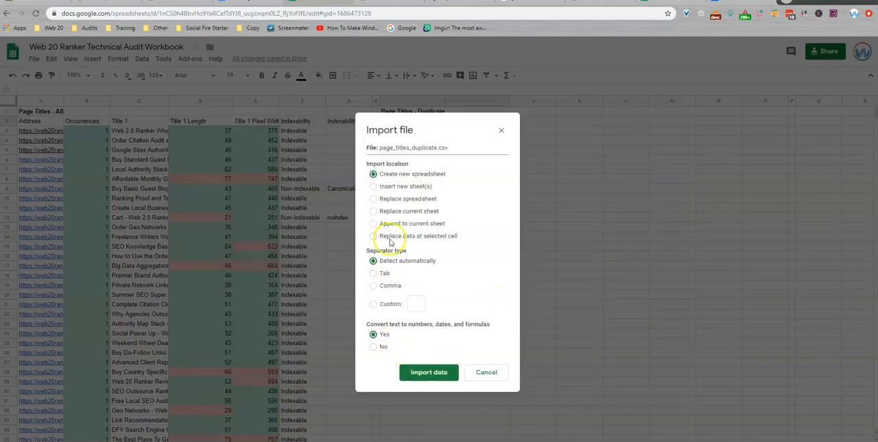
click(375, 236)
click(426, 372)
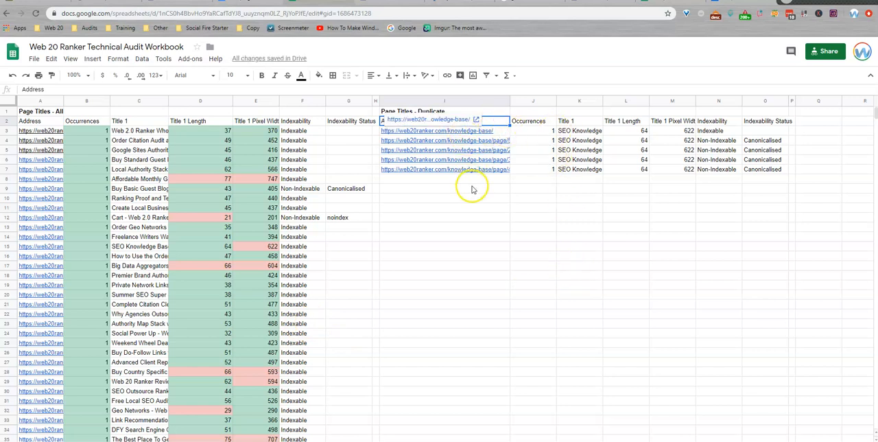
Step: Compare the Title 1 values with the knowledge-base page addresses in the Page Titles - Duplicate table
drag(578, 132, 581, 164)
click(580, 160)
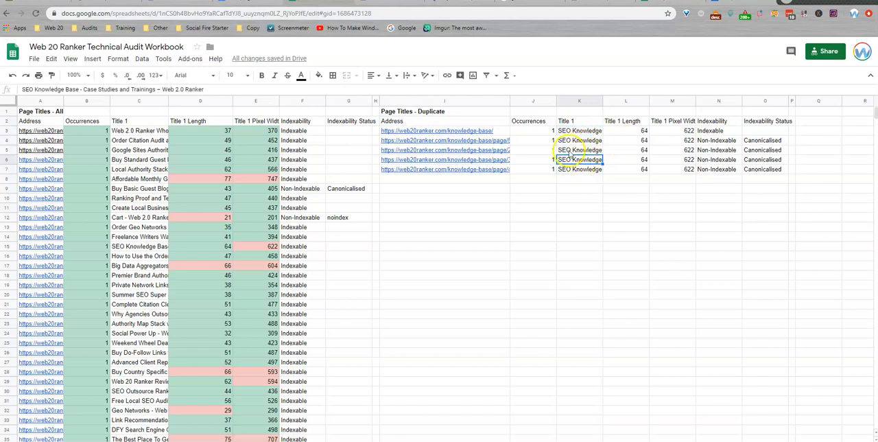
click(493, 141)
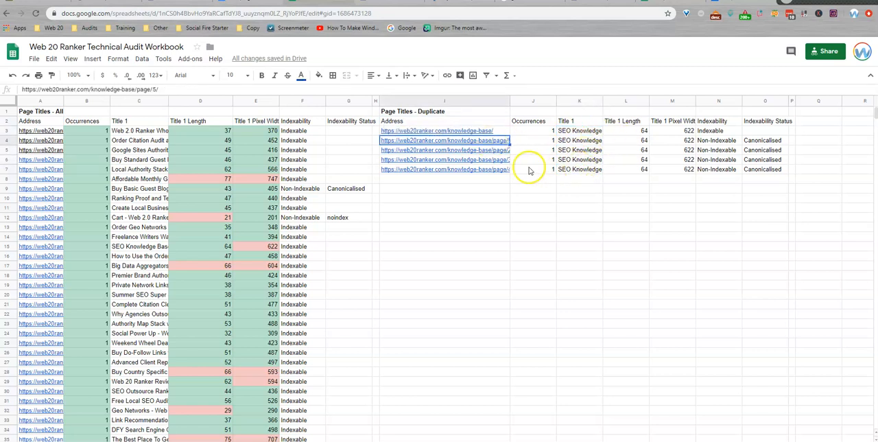
click(484, 150)
click(467, 169)
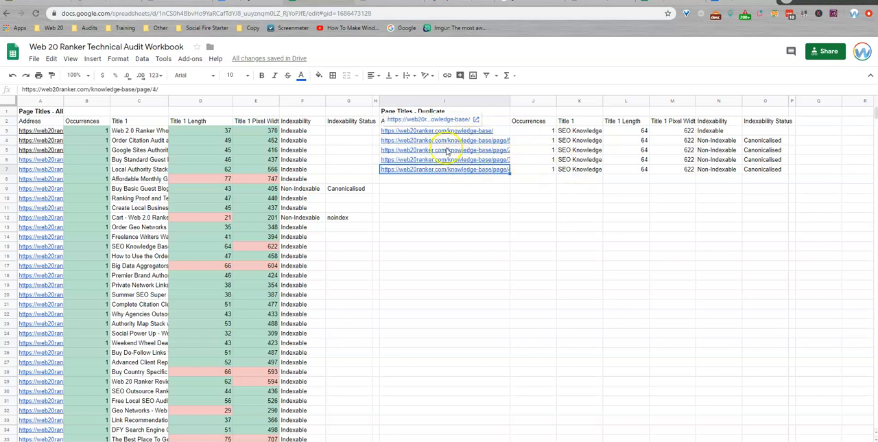
click(534, 130)
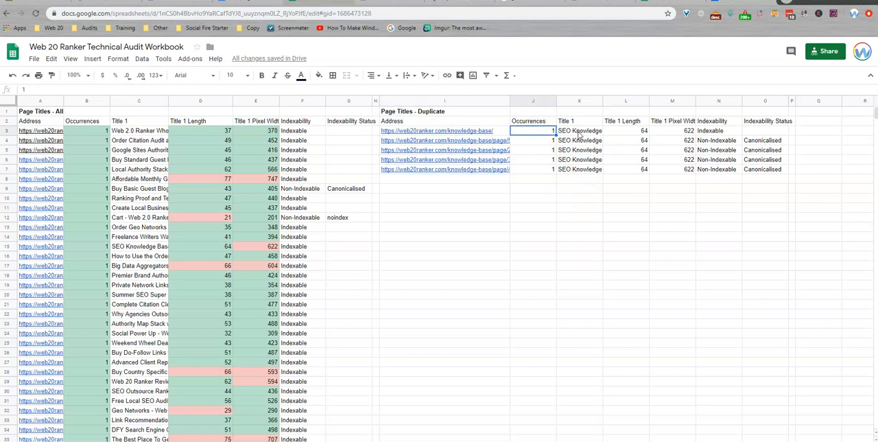
click(576, 130)
click(576, 140)
click(576, 169)
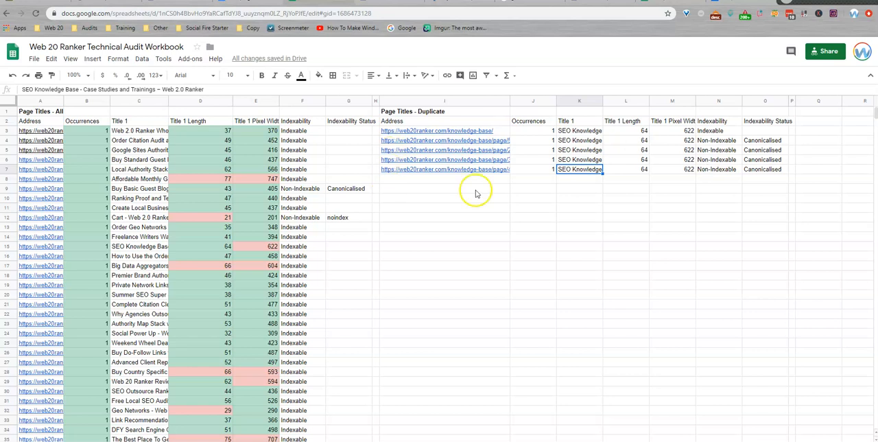
click(470, 131)
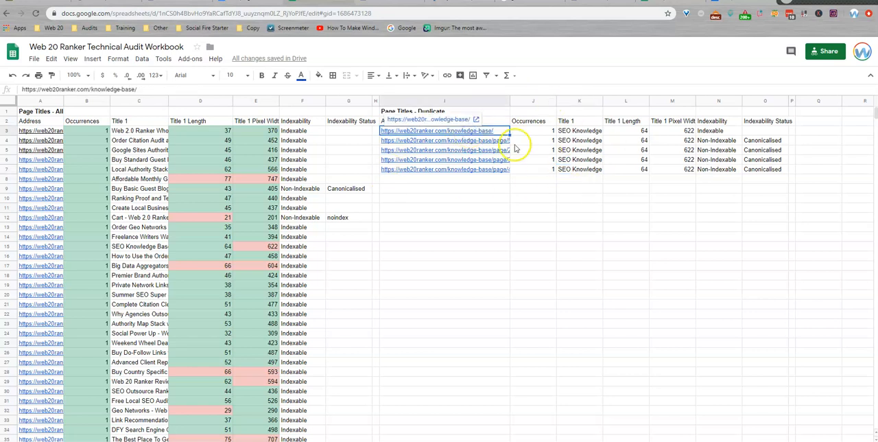
Step: Check the Indexability and Indexability Status values of the paginated knowledge-base pages against the main knowledge-base address
drag(714, 141, 732, 169)
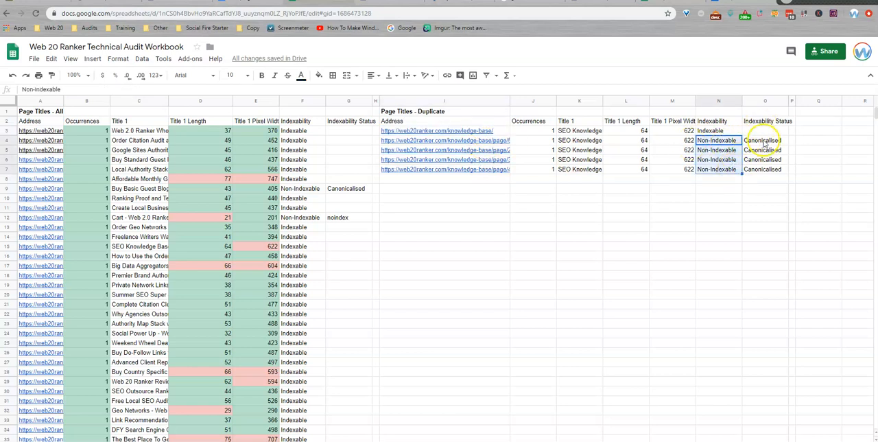
drag(761, 141, 768, 162)
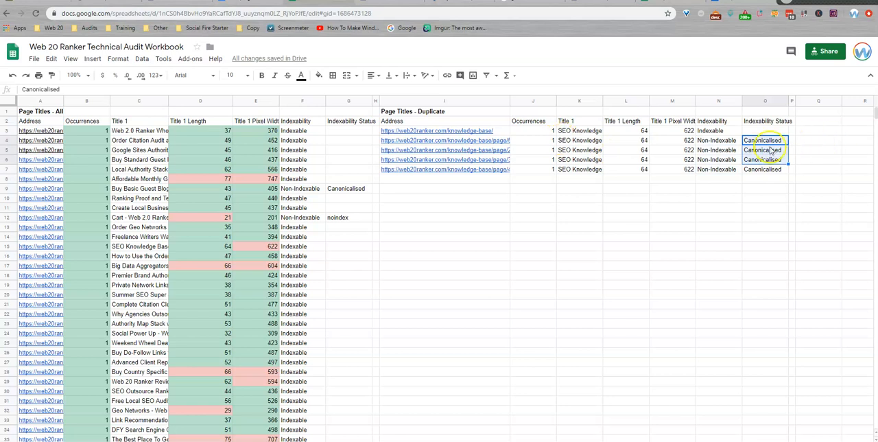
click(500, 132)
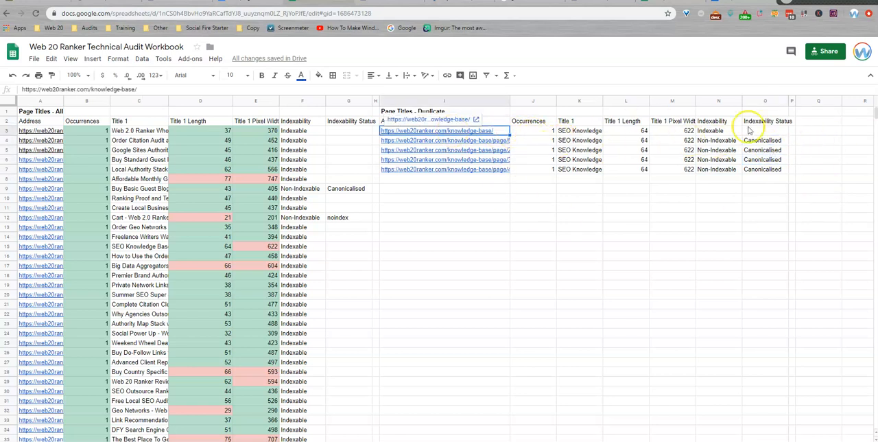
click(525, 140)
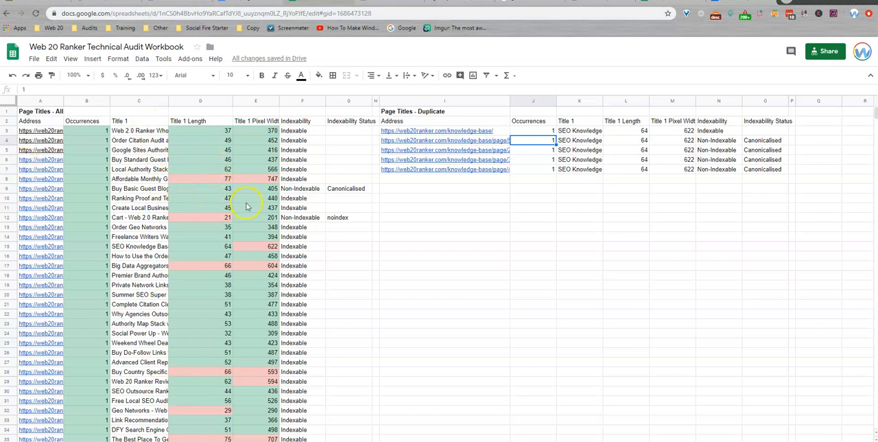
Step: Examine the red-highlighted title lengths in Page Titles - All, including the Affordable Monthly Google My Business and Cart titles and the rows further down
click(207, 219)
click(199, 177)
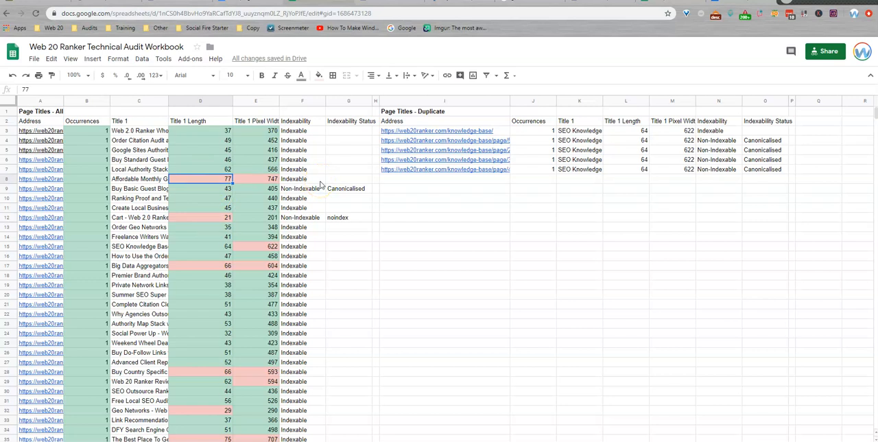
click(210, 219)
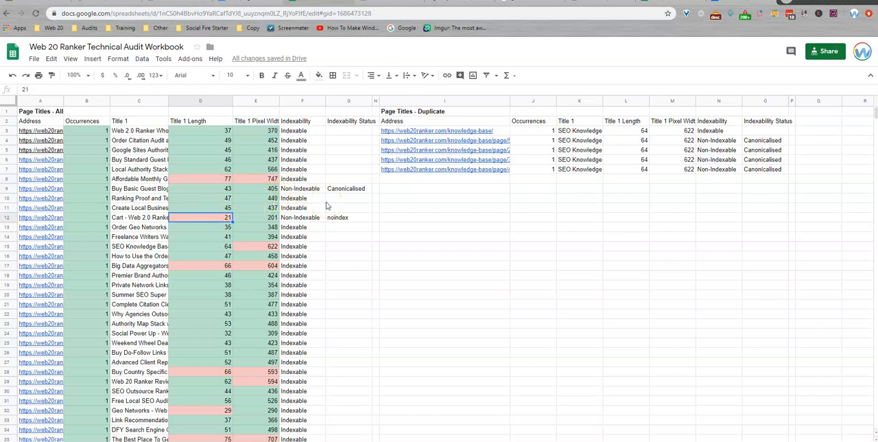
click(173, 180)
click(144, 181)
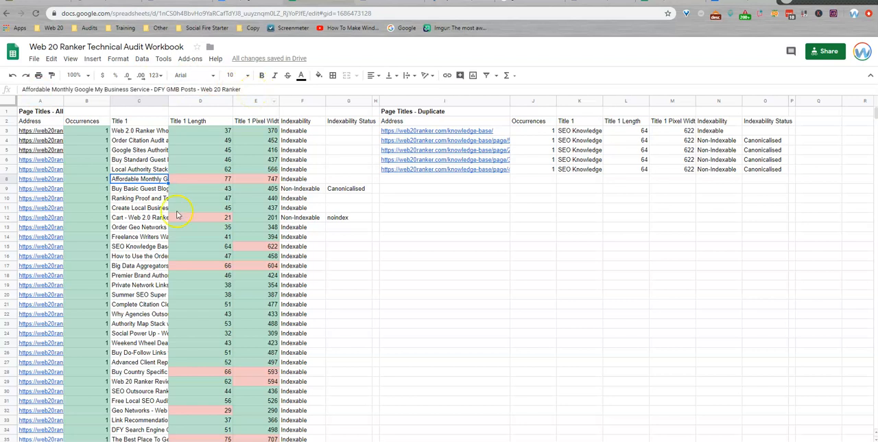
click(203, 217)
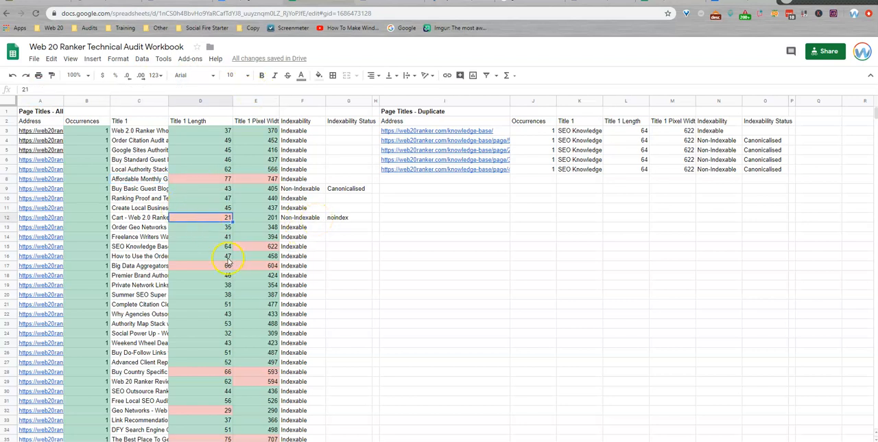
click(138, 218)
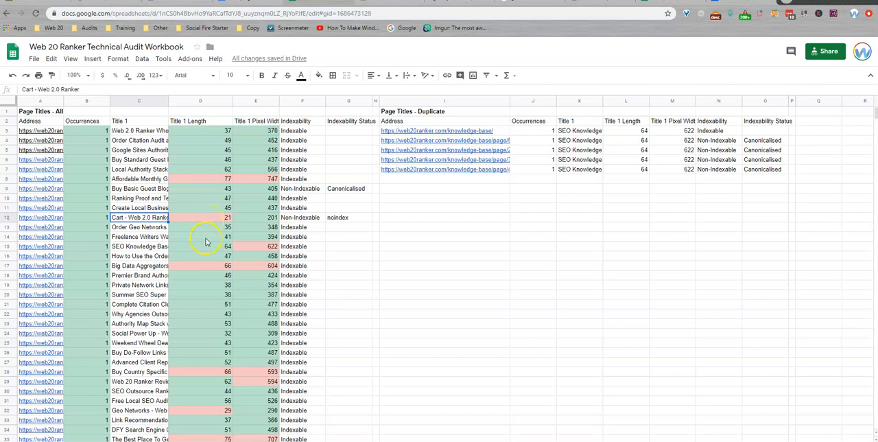
scroll(206, 240, down, 3)
scroll(206, 242, down, 1)
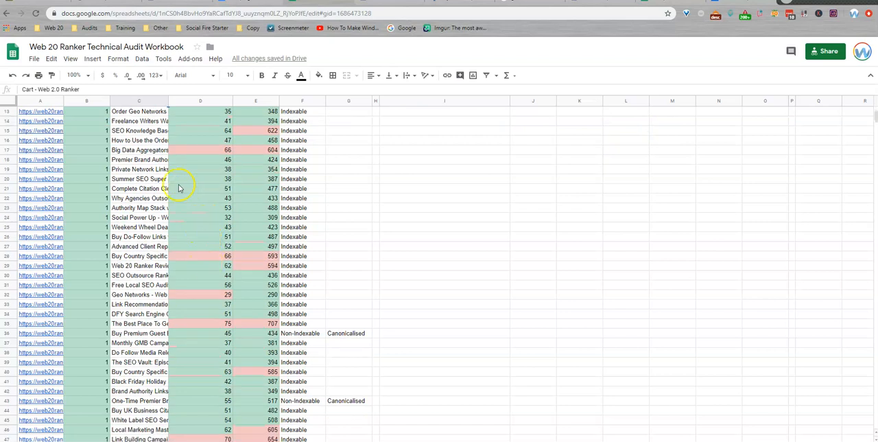
scroll(271, 266, down, 2)
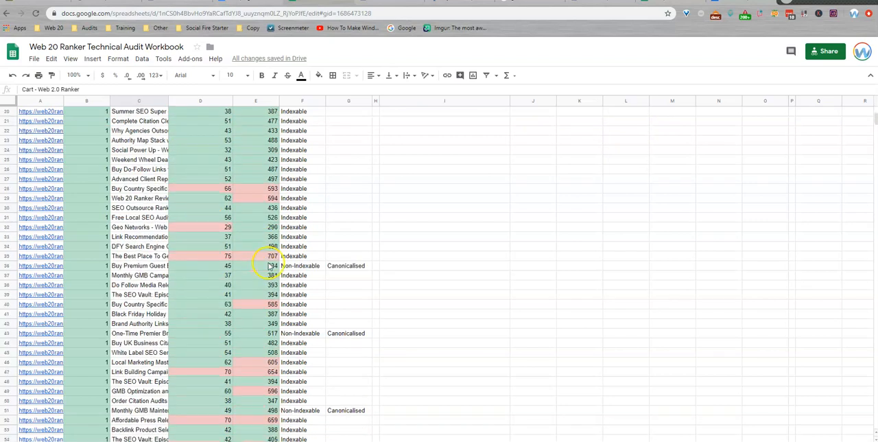
Step: Examine the titles flagged as too short in Page Titles - All, including Geo Networks, My Account, About and Web20ranker schema generator
click(206, 228)
click(152, 230)
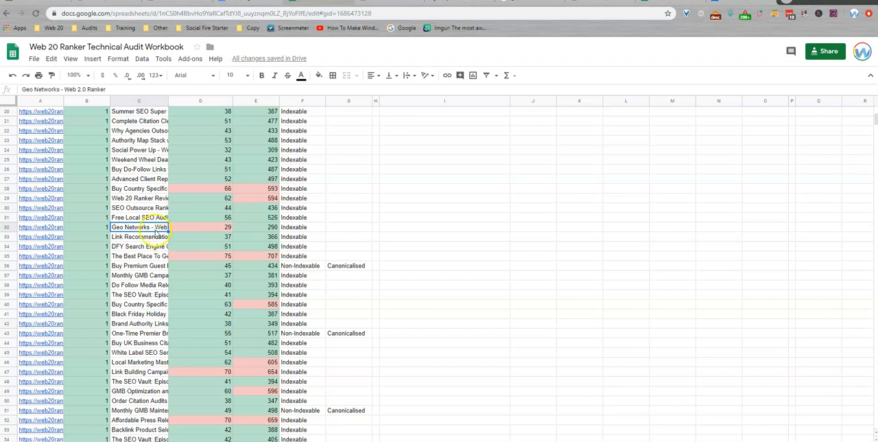
scroll(206, 237, down, 3)
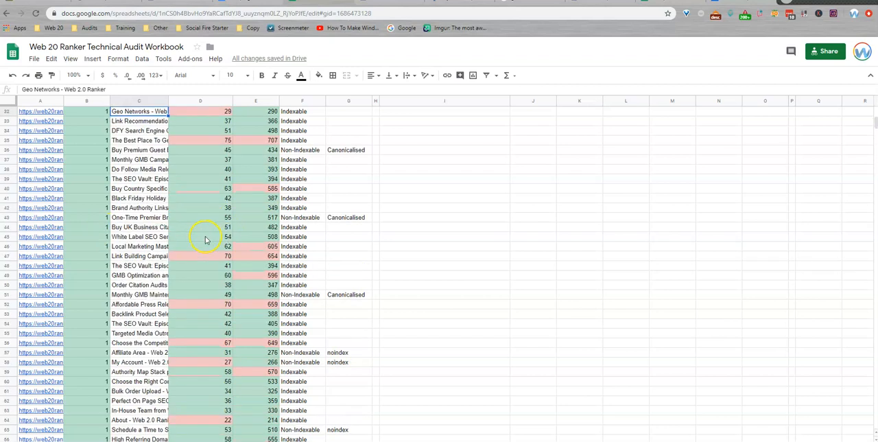
scroll(205, 240, down, 1)
click(196, 238)
click(126, 238)
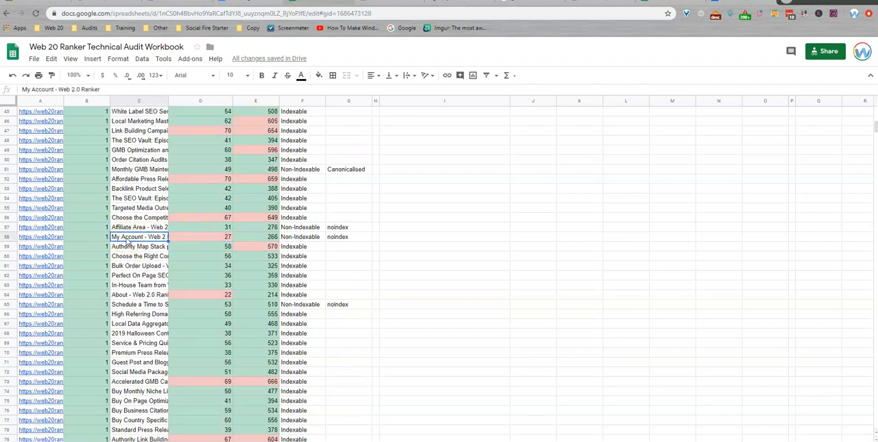
click(145, 295)
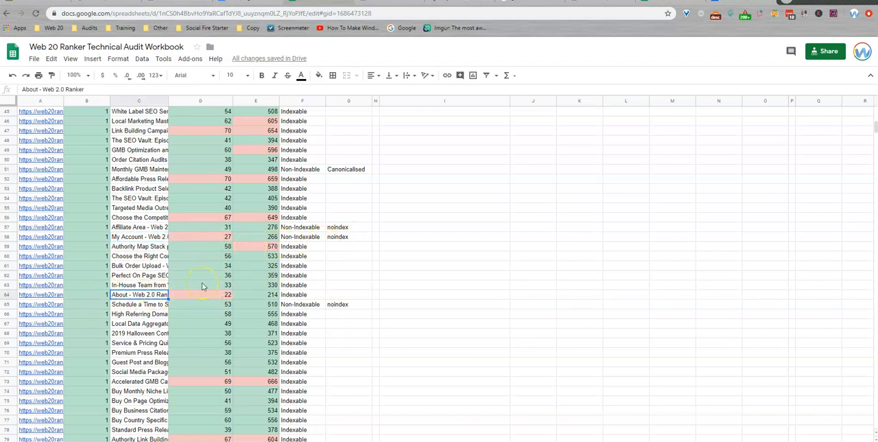
scroll(166, 300, down, 3)
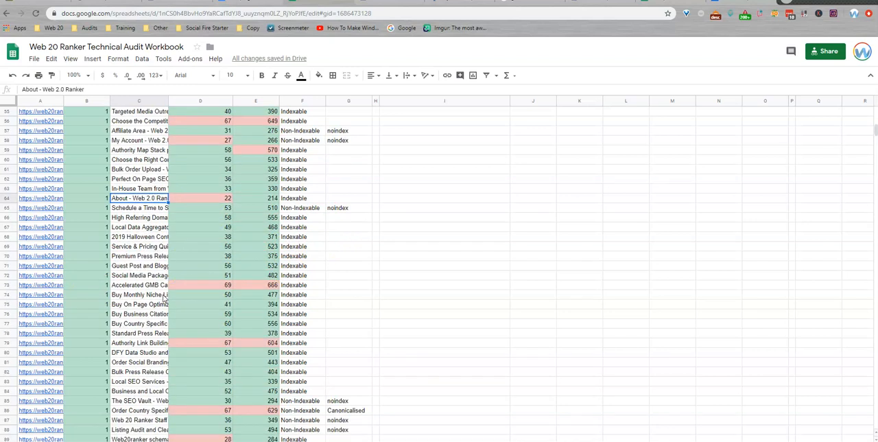
scroll(165, 300, down, 5)
click(149, 276)
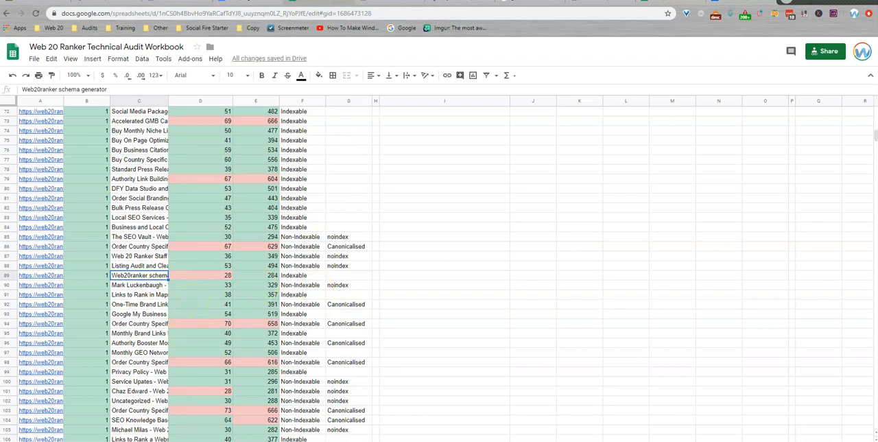
scroll(99, 326, up, 13)
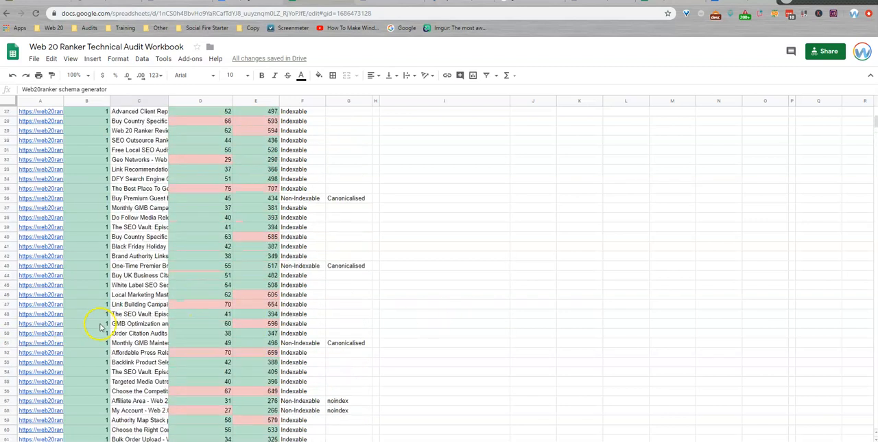
scroll(100, 326, up, 8)
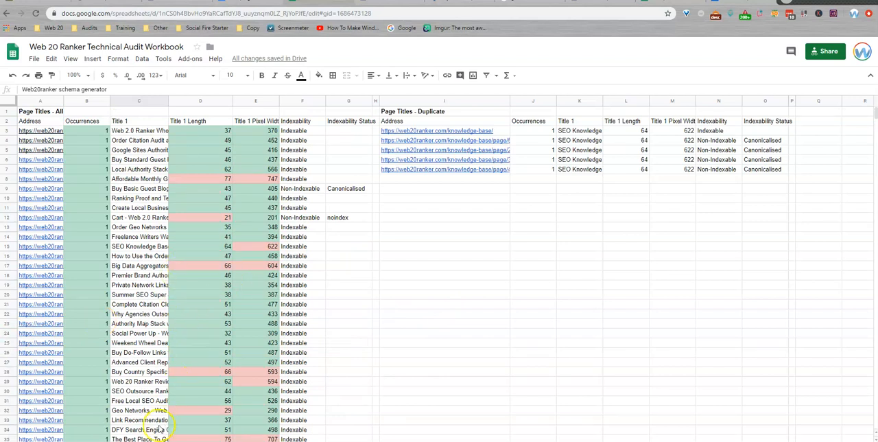
Step: In the audit checklist sheet, mark the Page Titles check as audited and set Fixes Needed to Yes
click(103, 441)
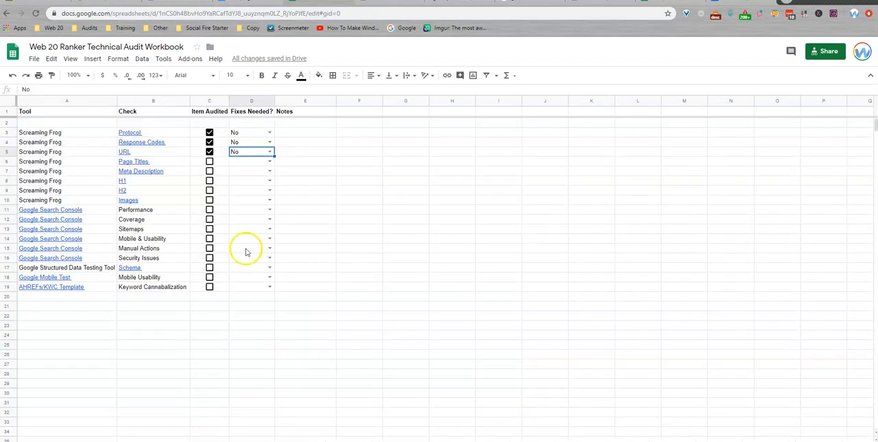
click(209, 162)
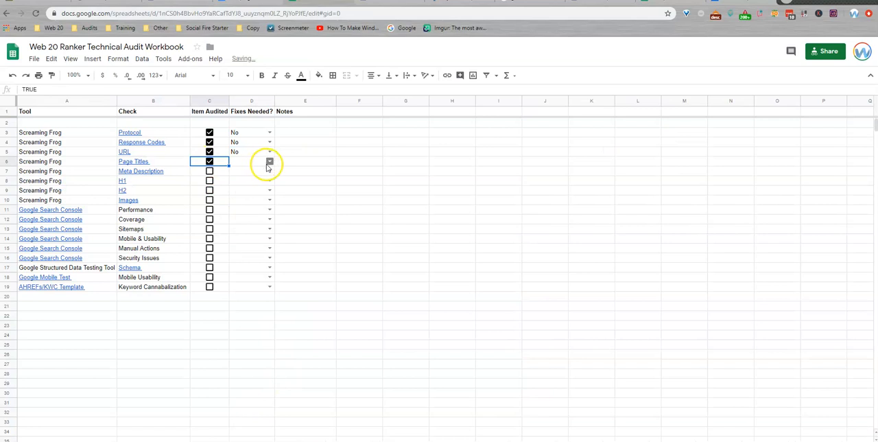
click(267, 162)
click(248, 174)
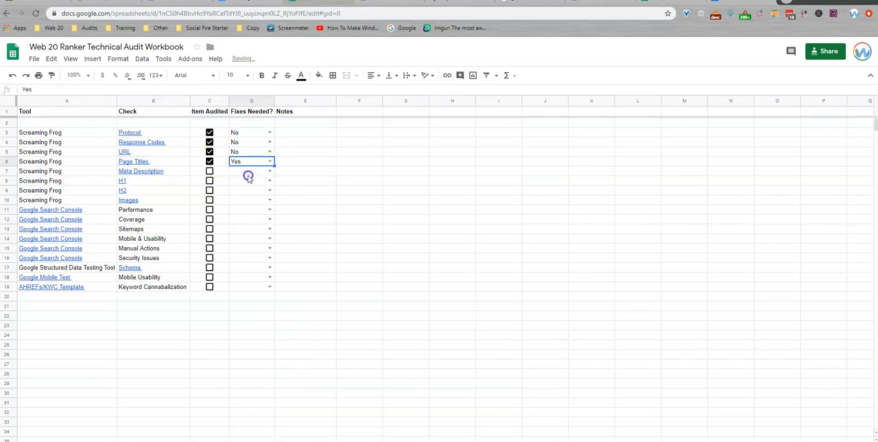
Step: Add the note "some short page titles could be improved" to the Page Titles check
click(288, 164)
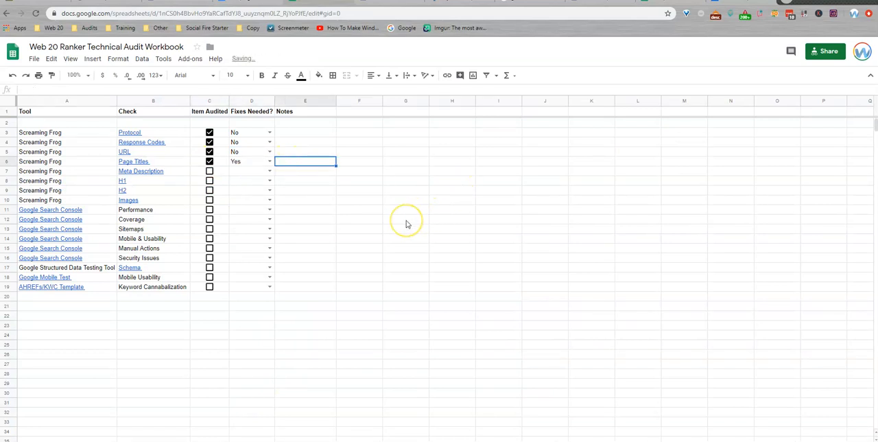
text(sh)
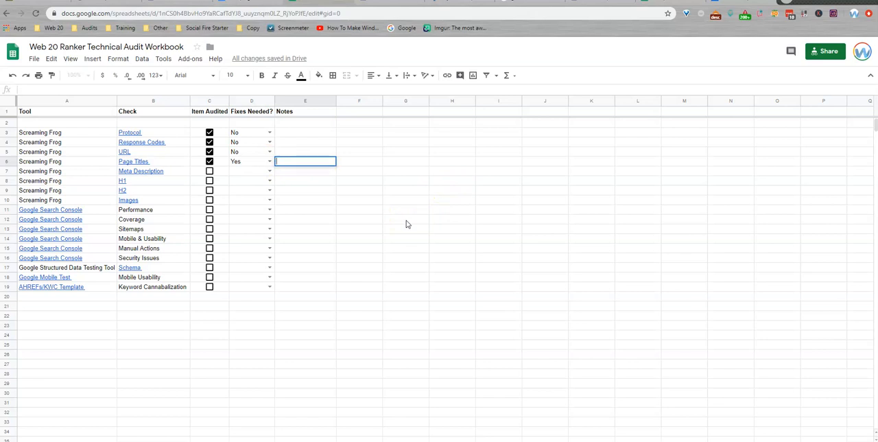
text(me short page titles could)
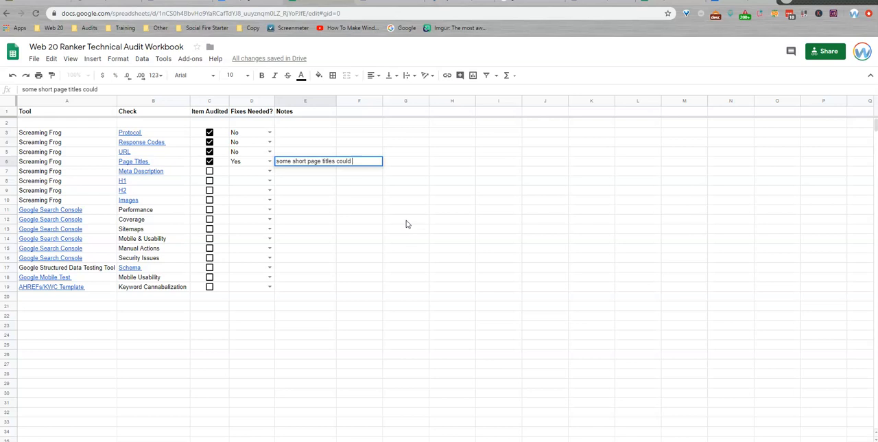
text( be improved)
key(Return)
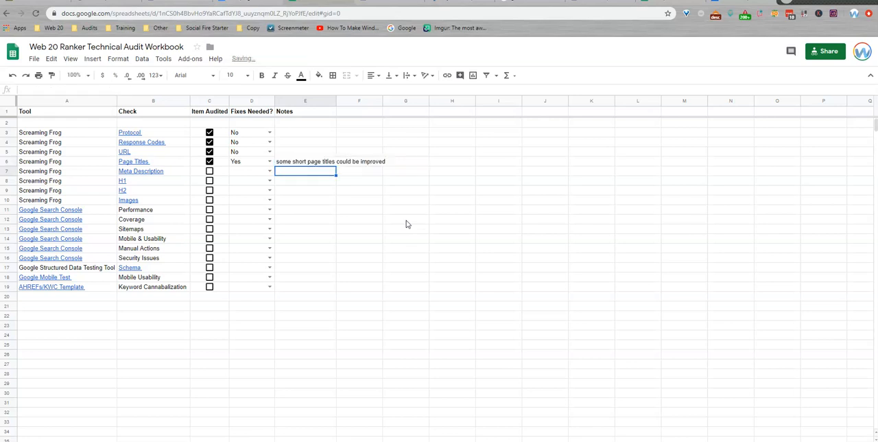
click(306, 164)
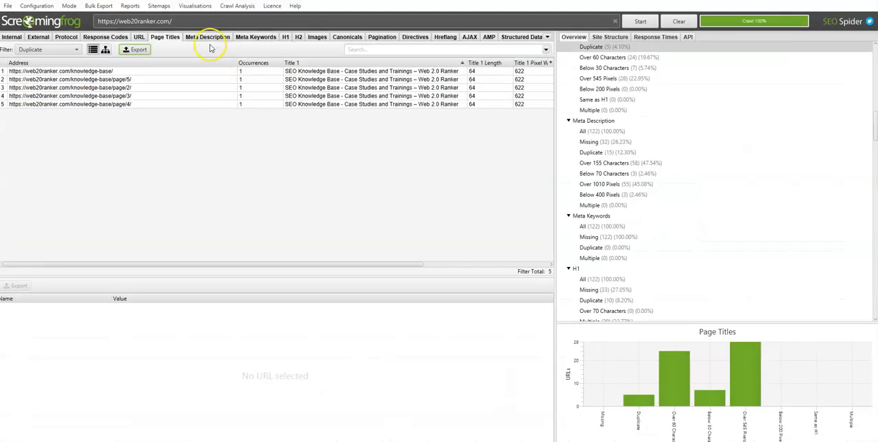
Step: In Screaming Frog, filter the meta descriptions to Duplicate and export them to Downloads as the CSV file meta_description_duplicate
click(208, 37)
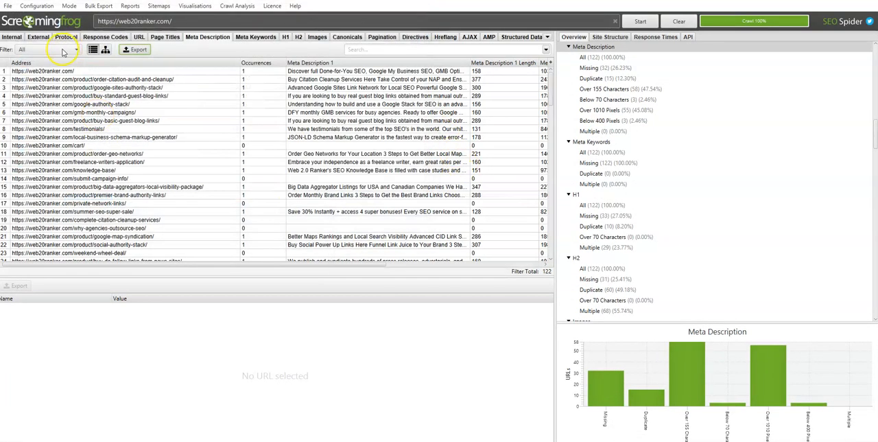
click(48, 49)
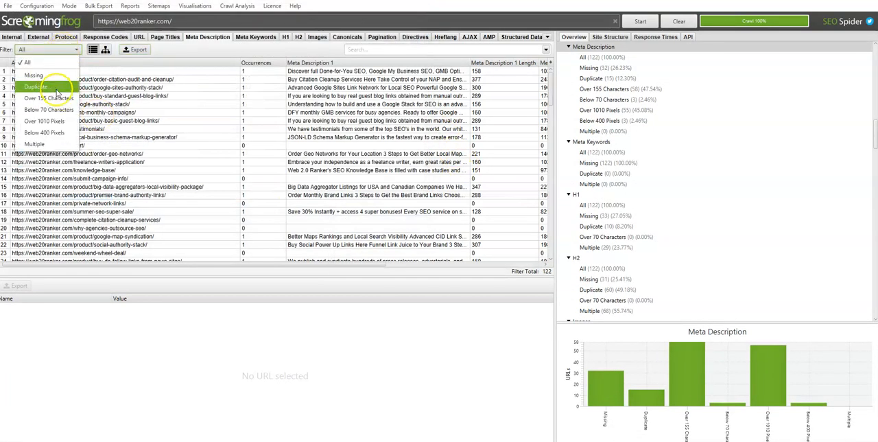
click(36, 86)
click(138, 49)
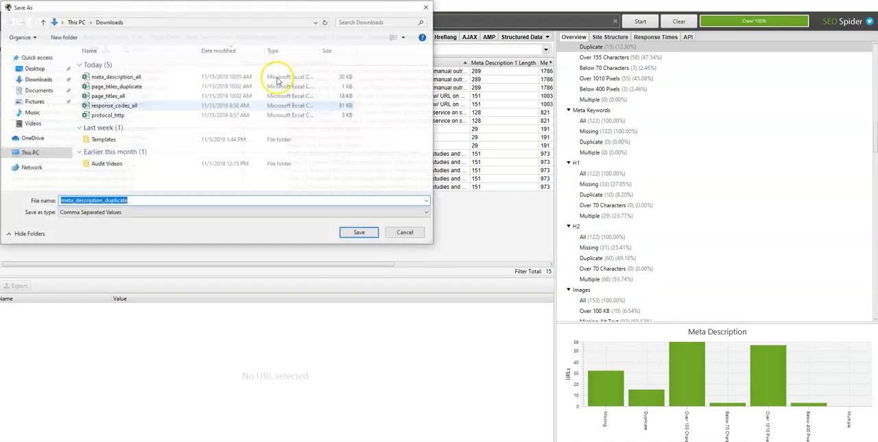
click(360, 233)
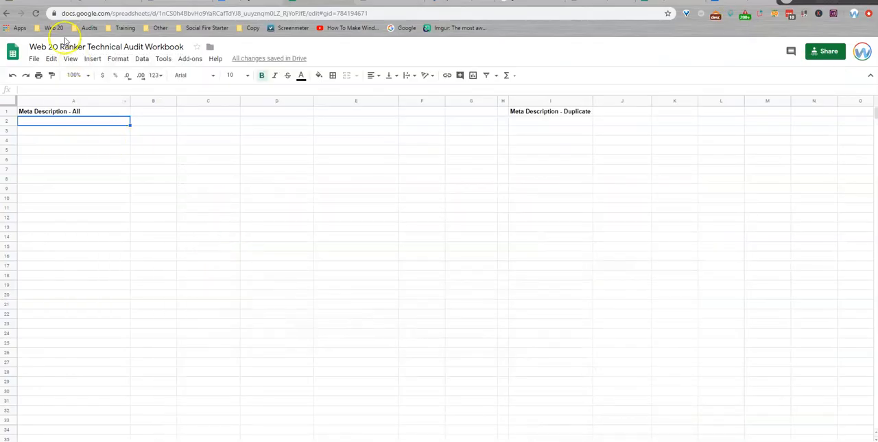
Step: In the workbook's meta description sheet, upload meta_description_all.csv and import it at cell A2 under Meta Description - All, replacing data at the selected cell
click(34, 58)
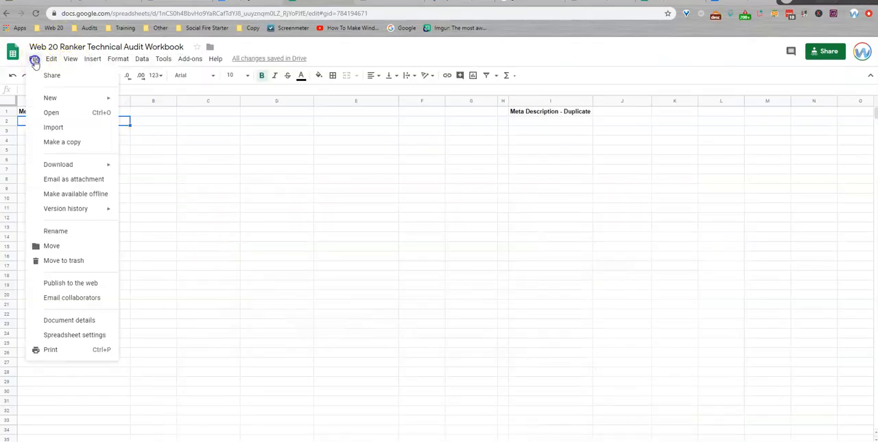
click(53, 129)
click(378, 140)
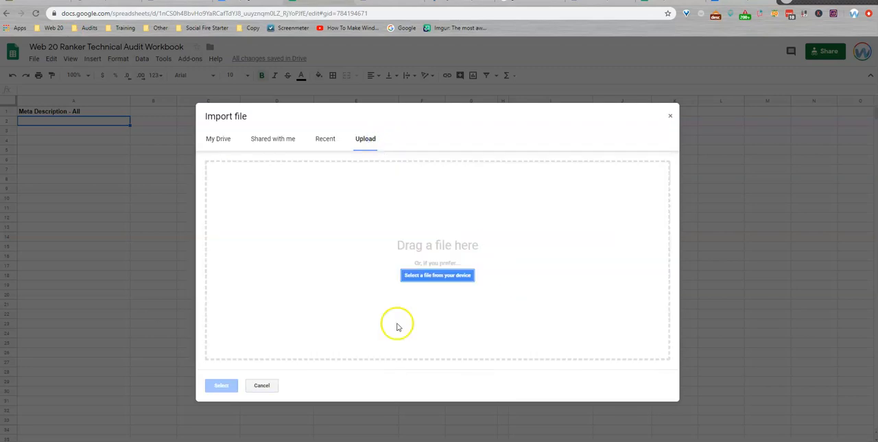
click(278, 441)
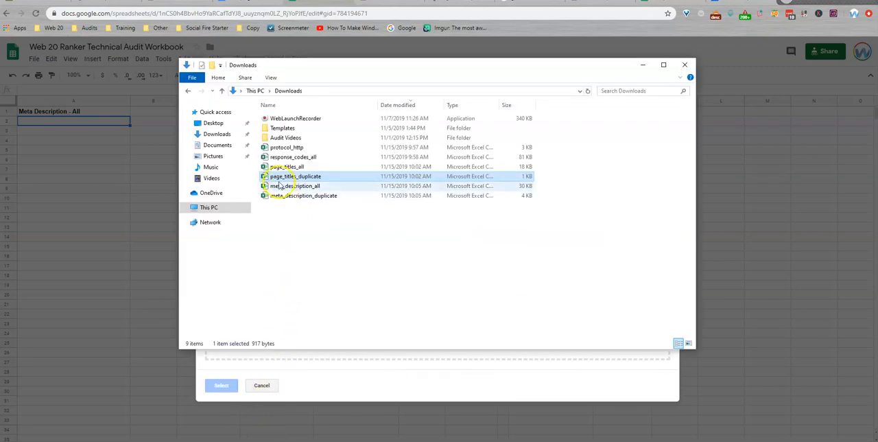
drag(282, 186, 375, 356)
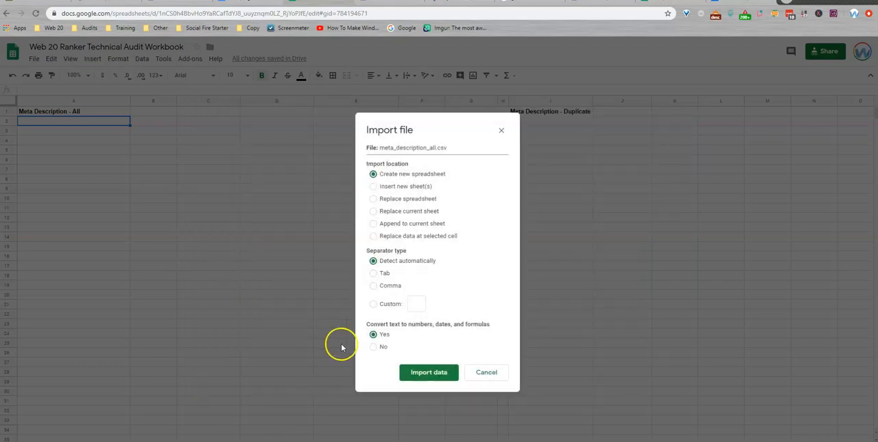
click(396, 236)
click(426, 371)
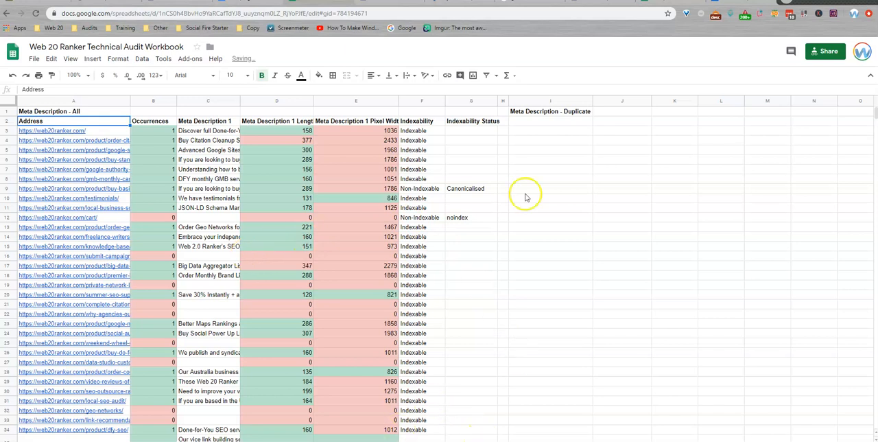
Step: Upload meta_description_duplicate.csv and import it at cell I2 under Meta Description - Duplicate, replacing data at the selected cell
click(528, 122)
click(34, 58)
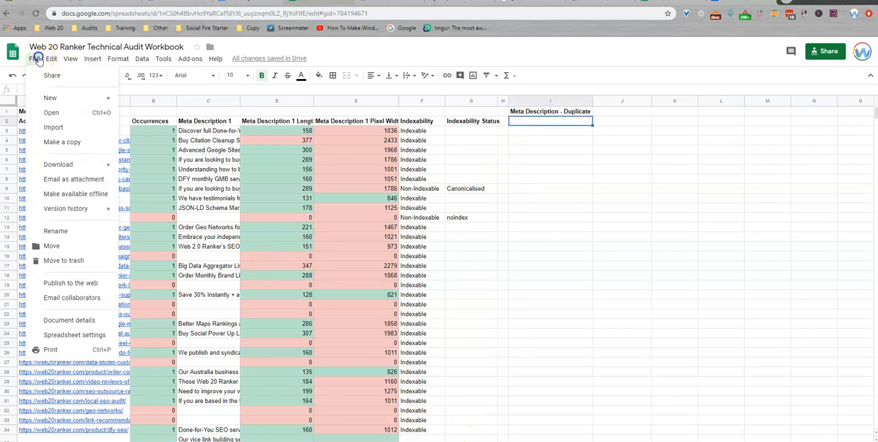
click(51, 126)
click(366, 137)
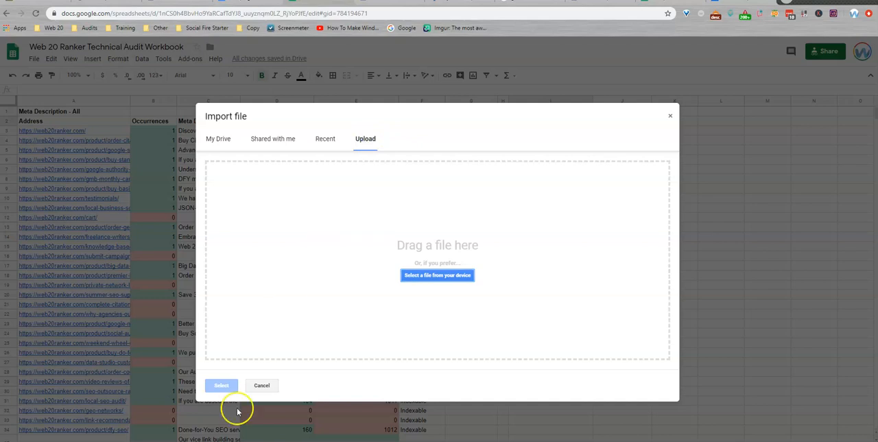
click(435, 274)
drag(295, 196, 446, 370)
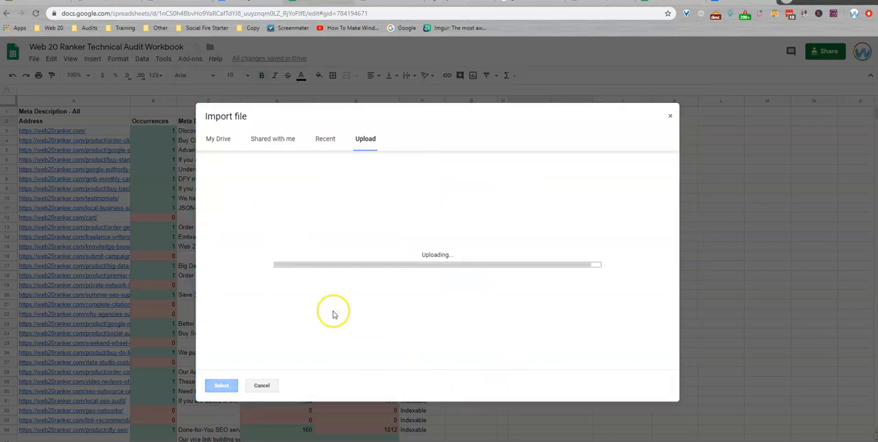
click(402, 236)
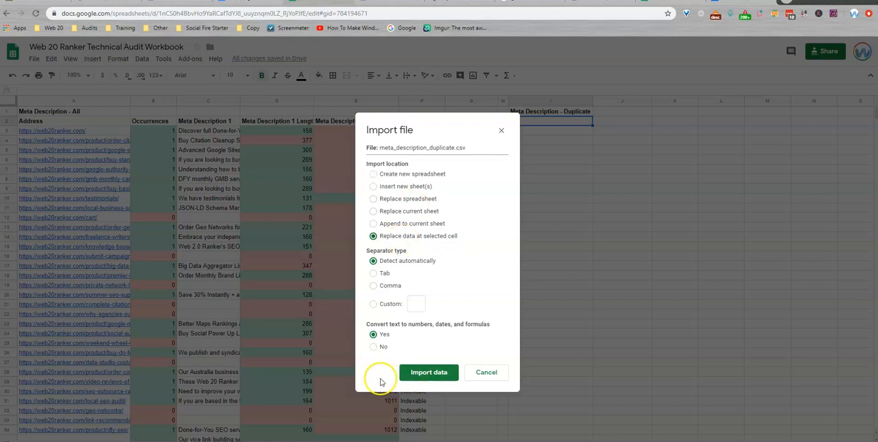
click(415, 373)
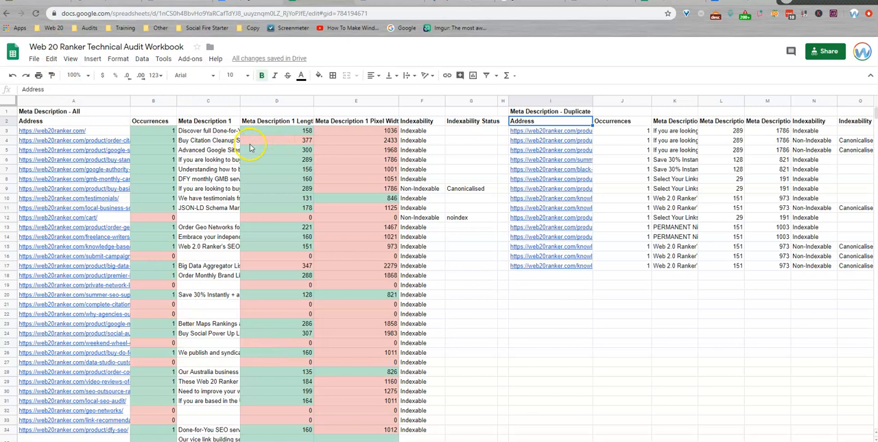
Step: Check the Occurrences values in Meta Description - All for pages without descriptions, including cart, private-network-links and why-agencies-outsource-seo
click(163, 134)
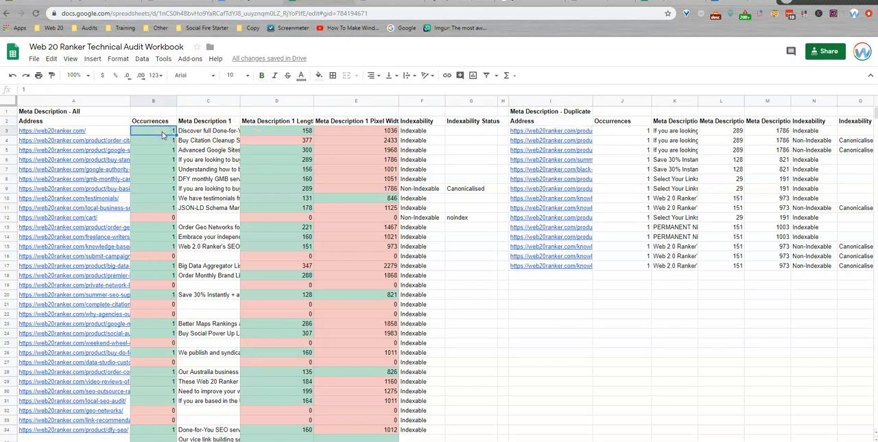
click(165, 218)
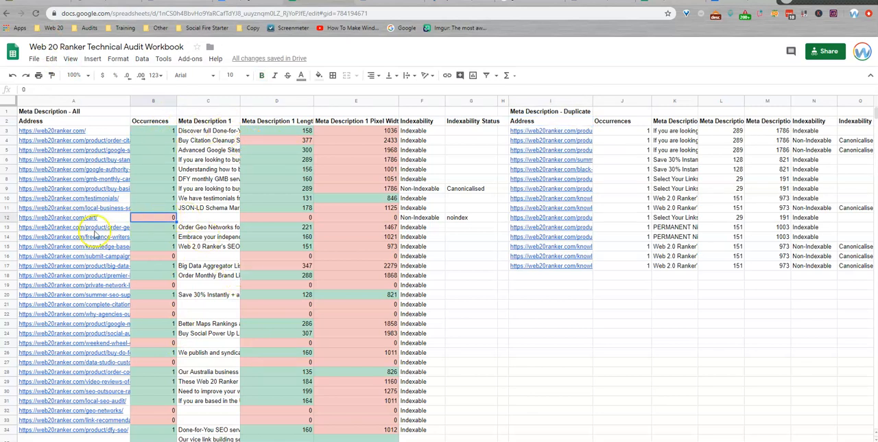
click(108, 289)
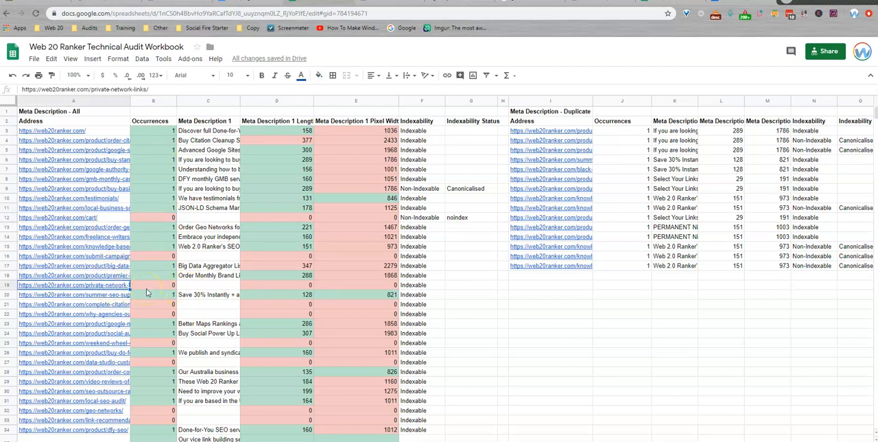
click(147, 288)
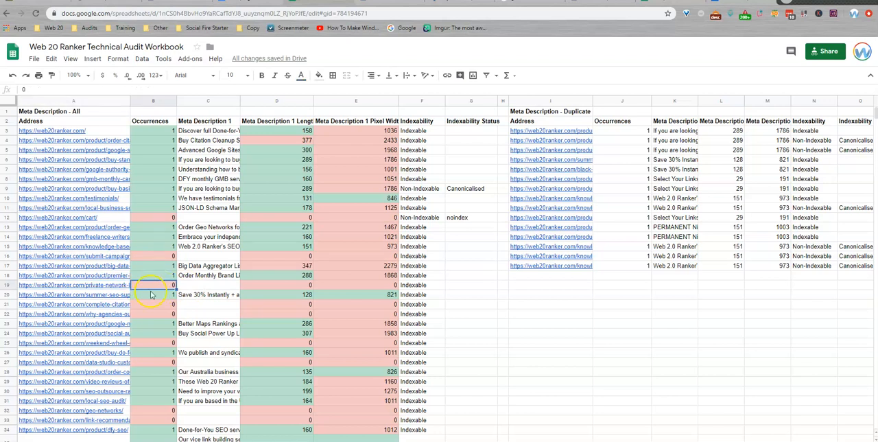
click(104, 304)
click(106, 314)
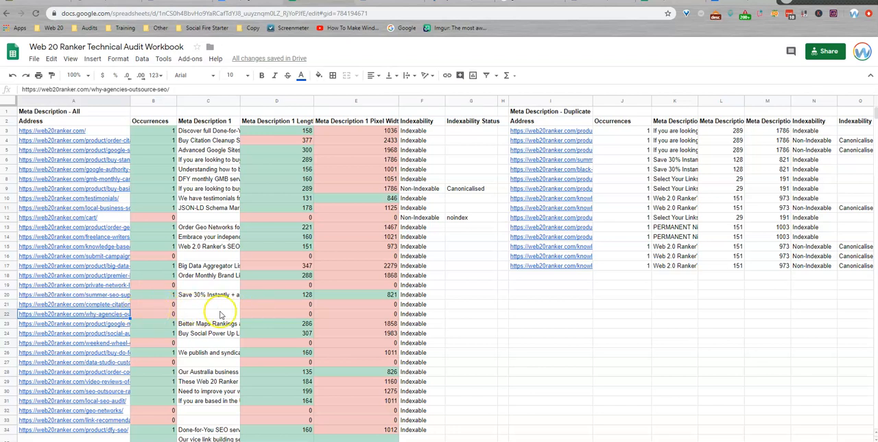
Step: Check the Occurrences values of the cart page and the link-recommendation page in Meta Description - All
click(100, 218)
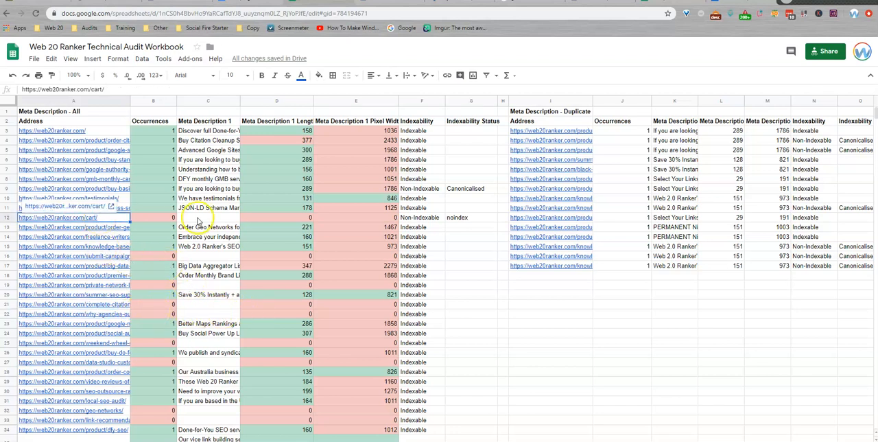
click(171, 217)
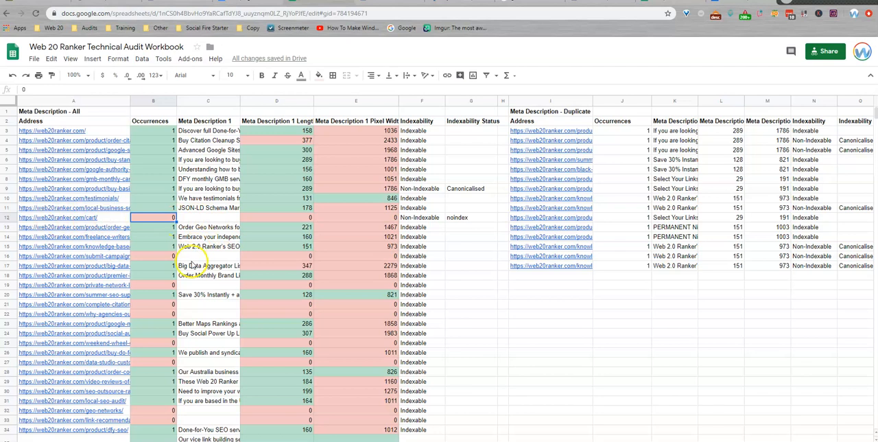
scroll(196, 261, down, 2)
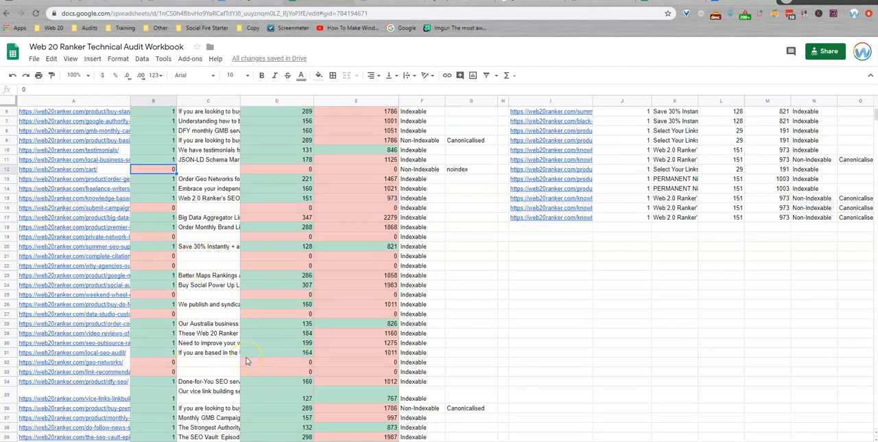
click(156, 370)
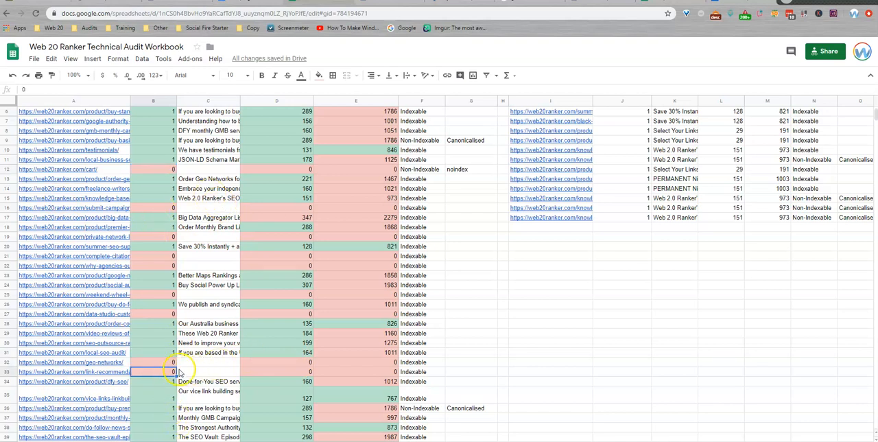
scroll(175, 371, up, 2)
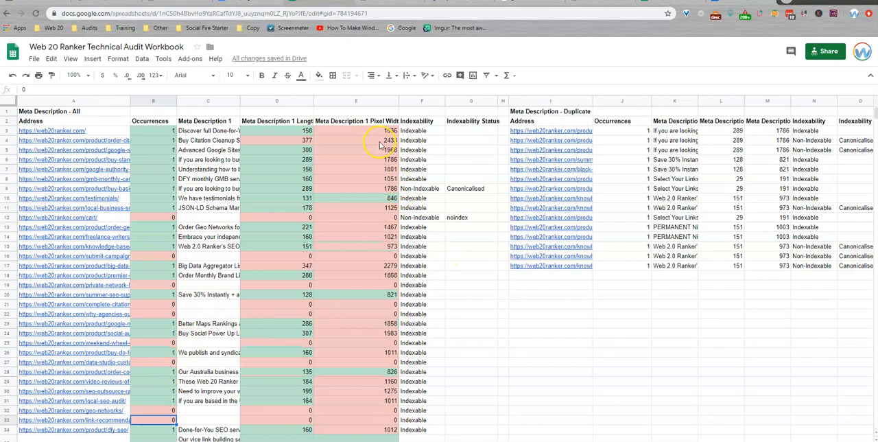
Step: Review the Meta Description 1 Length column in Meta Description - All for overlong and missing descriptions
click(275, 140)
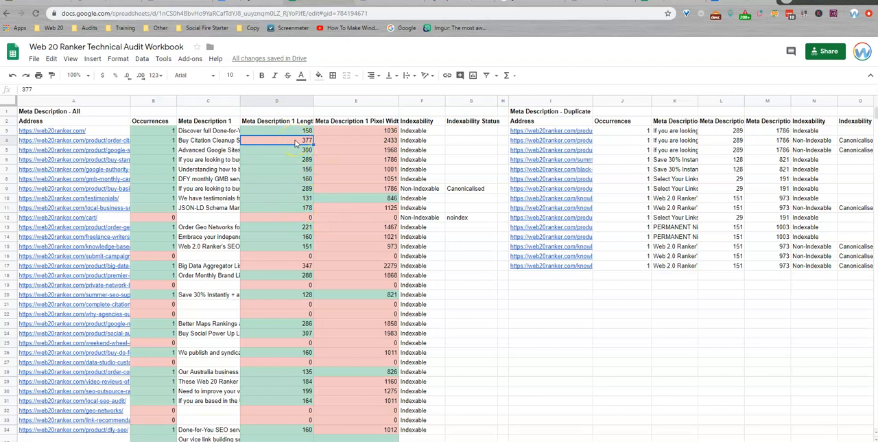
click(302, 219)
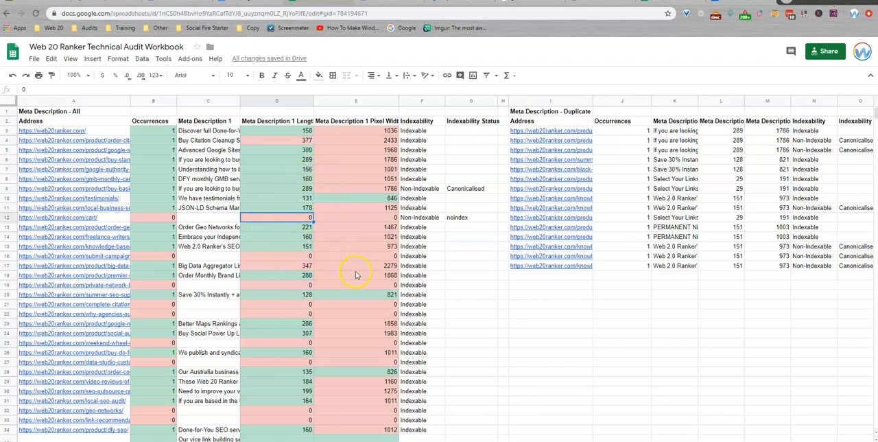
scroll(287, 297, down, 5)
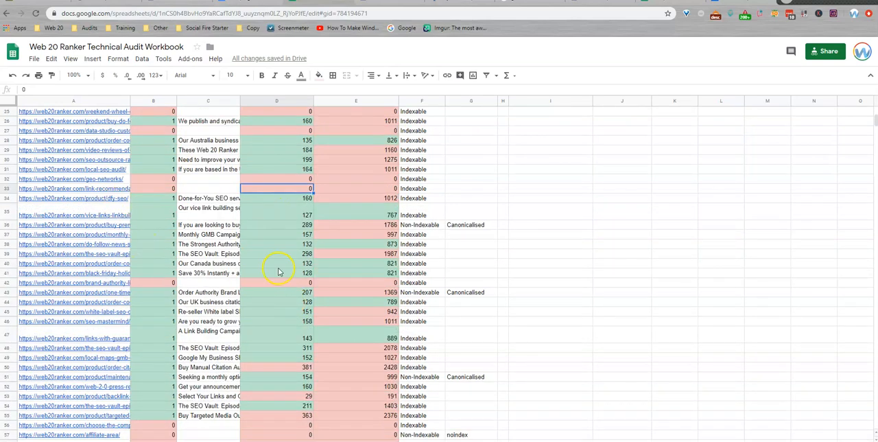
scroll(278, 269, down, 4)
scroll(274, 271, up, 9)
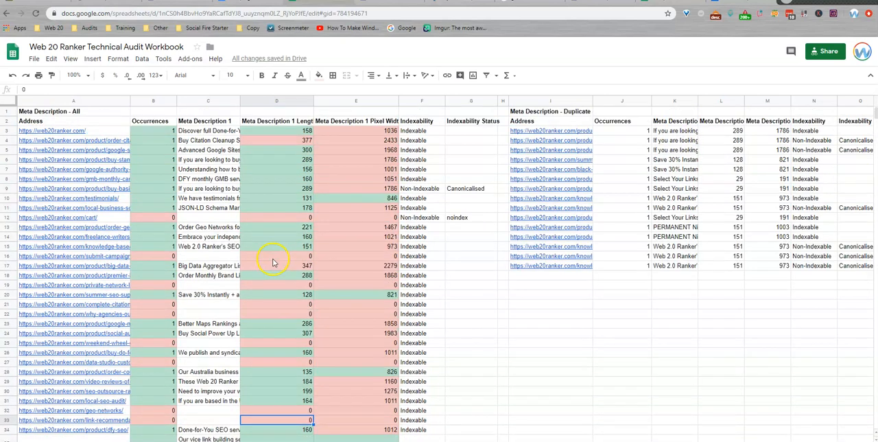
Step: Compare indexability and occurrences for the cart, submit-campaign-info and private-network-links pages to judge which missing descriptions matter
click(428, 190)
click(417, 218)
mouse_move(84, 224)
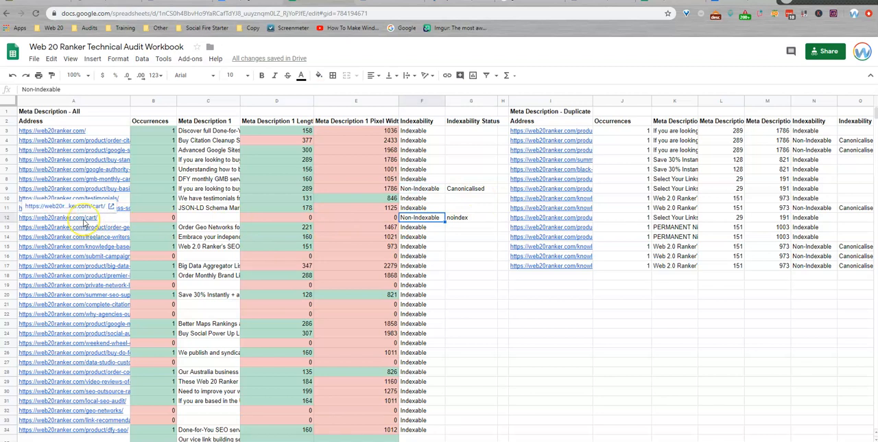
click(424, 218)
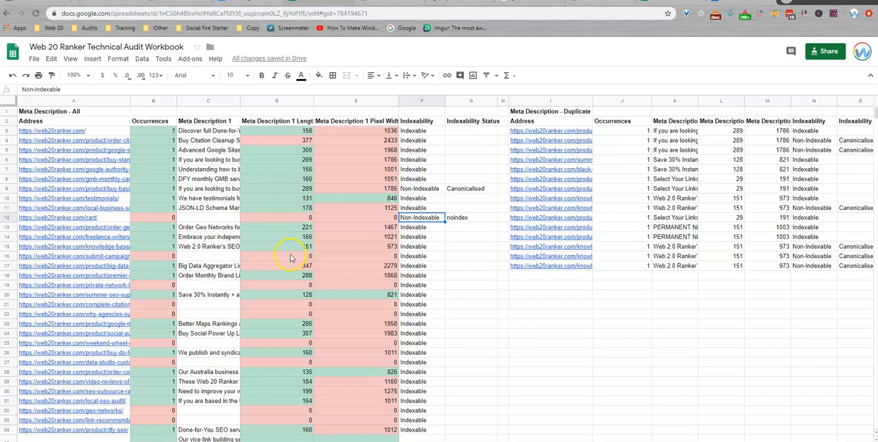
click(117, 256)
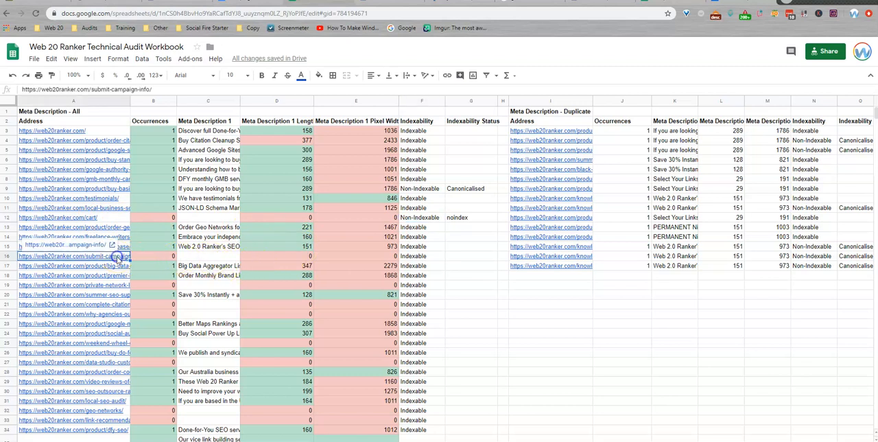
click(406, 256)
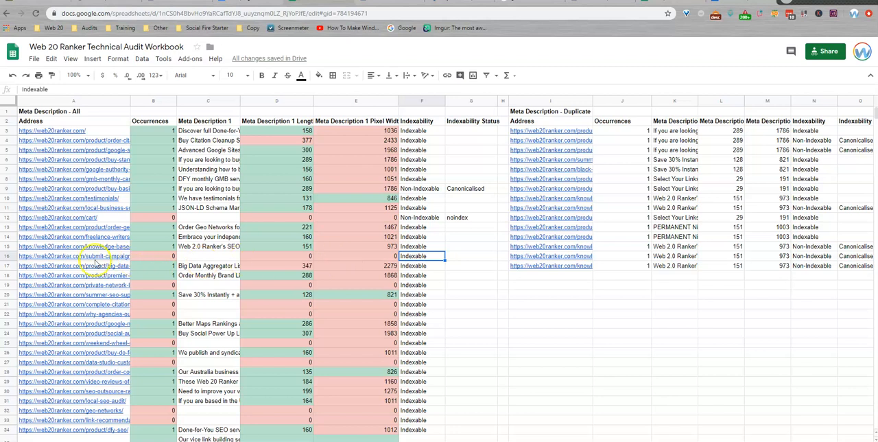
click(168, 258)
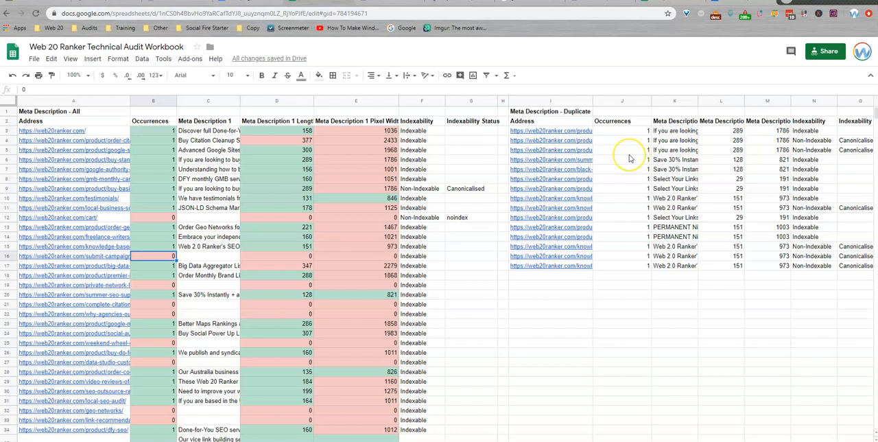
click(93, 286)
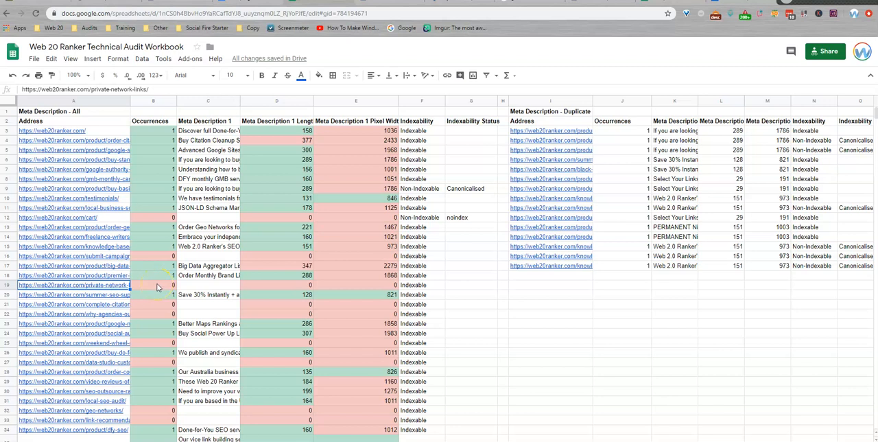
click(157, 287)
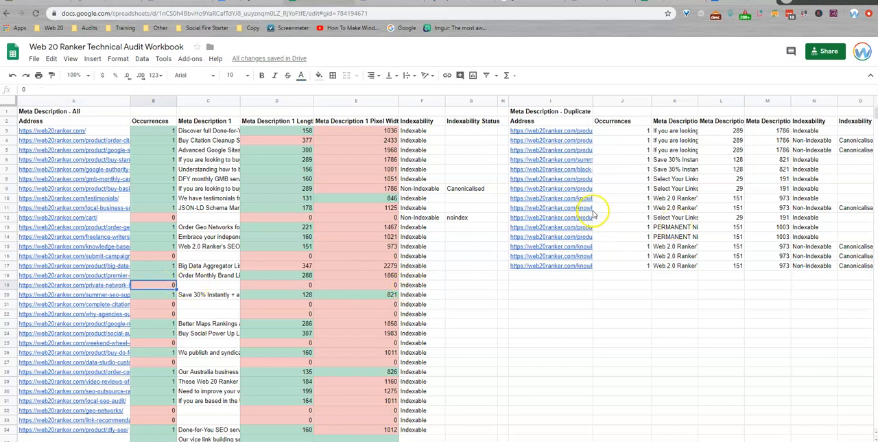
Step: Go through the Meta Description - Duplicate addresses from buy-standard-guest-blog-links down to links-to-rank-in-maps
click(545, 132)
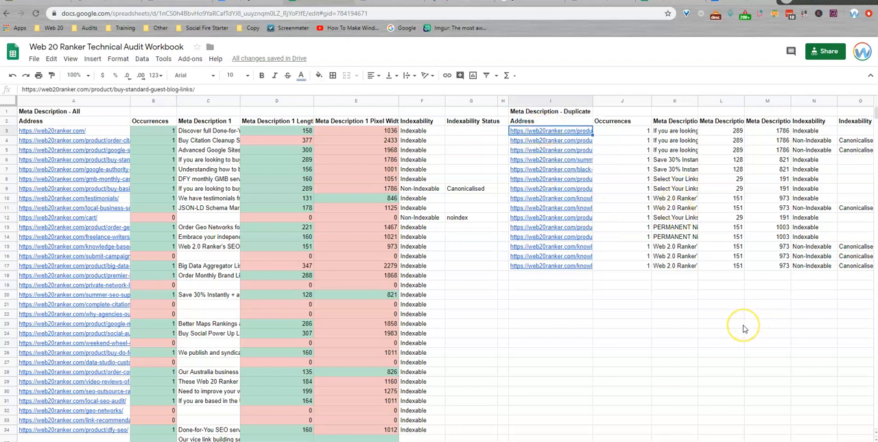
key(Down)
key(Down)
key(Down)
key(Up)
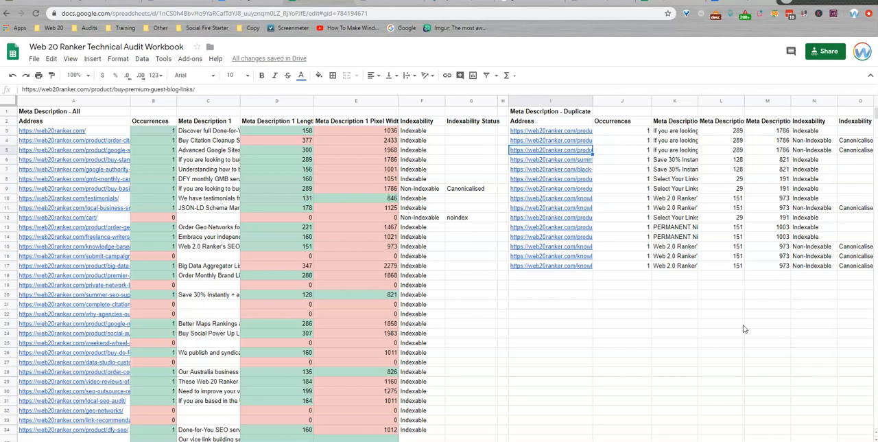
key(Down)
key(Down)
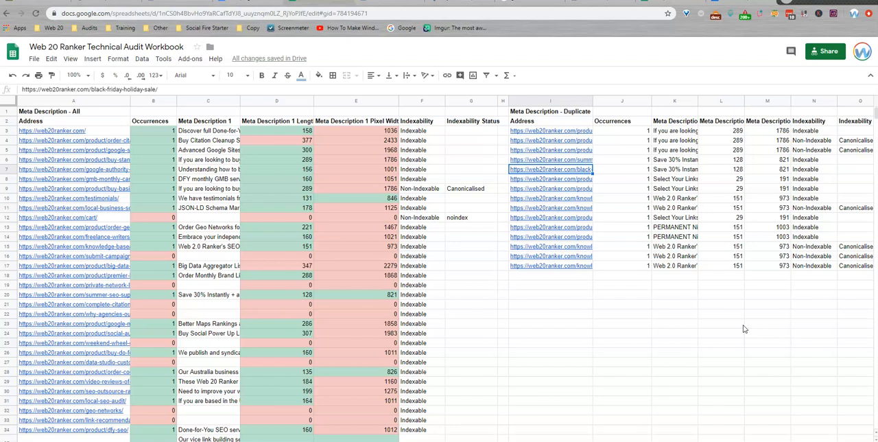
key(Down)
Step: Examine the knowledge-base and knowledge-base/page/5 addresses and their shared description in Meta Description - Duplicate
key(Down)
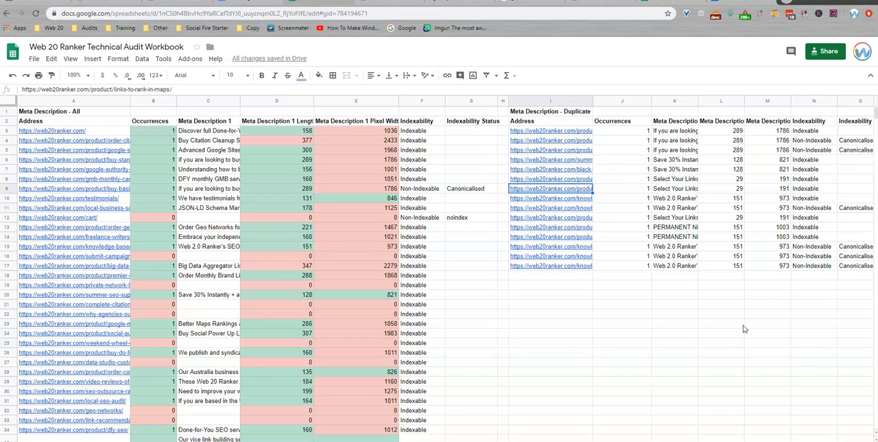
key(Down)
key(Down)
key(Down)
key(Down)
key(Up)
key(Up)
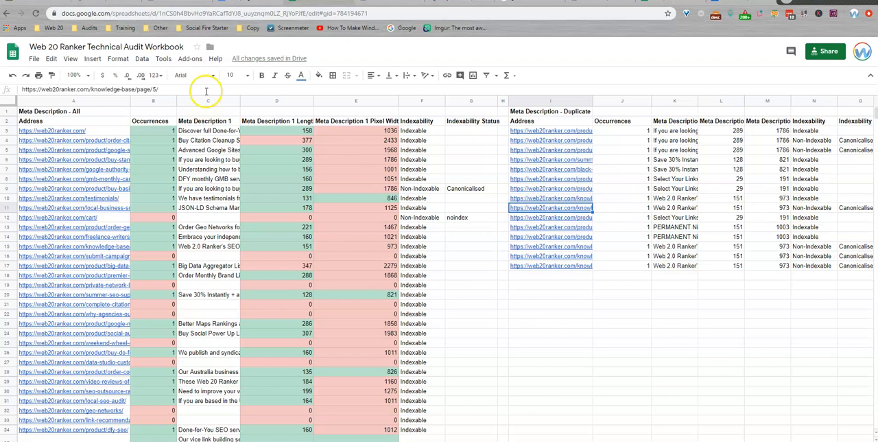
key(Up)
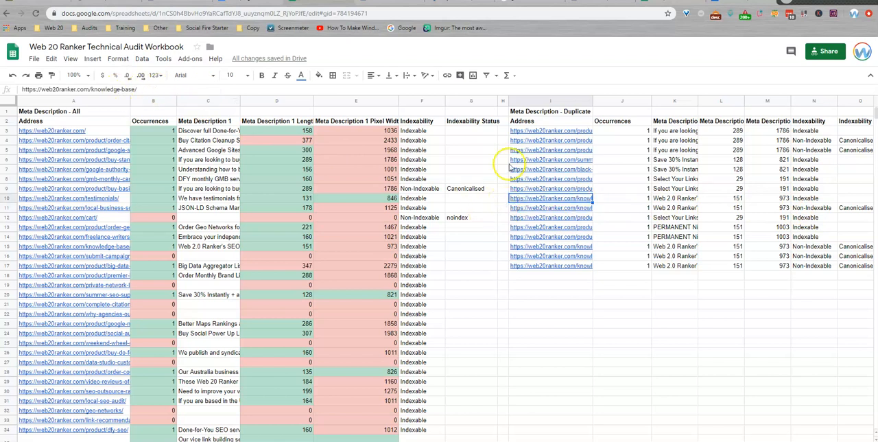
click(671, 208)
click(676, 199)
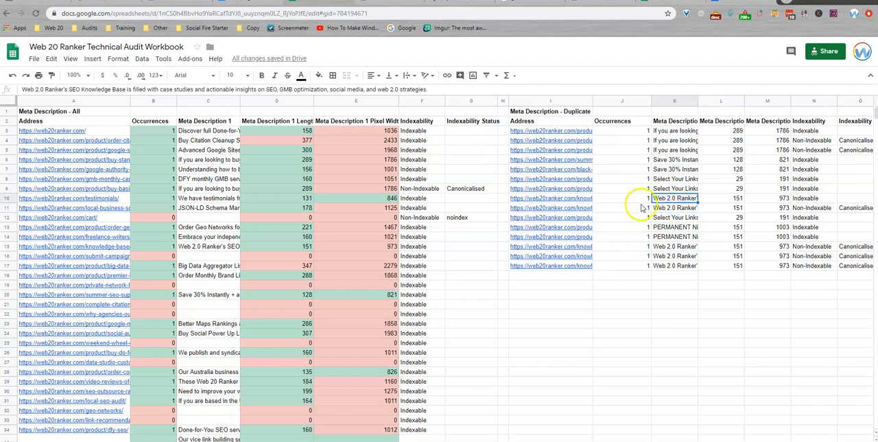
Step: Compare the basic, standard and premium guest-blog-links addresses in Meta Description - Duplicate and read the description they share
click(582, 218)
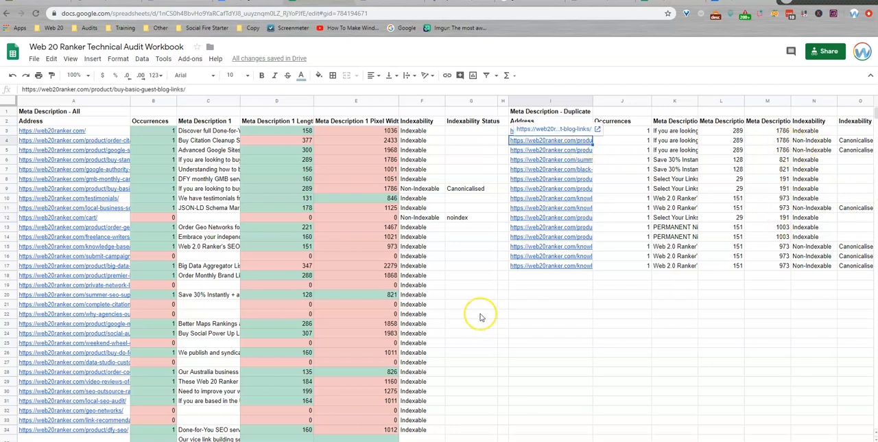
key(Down)
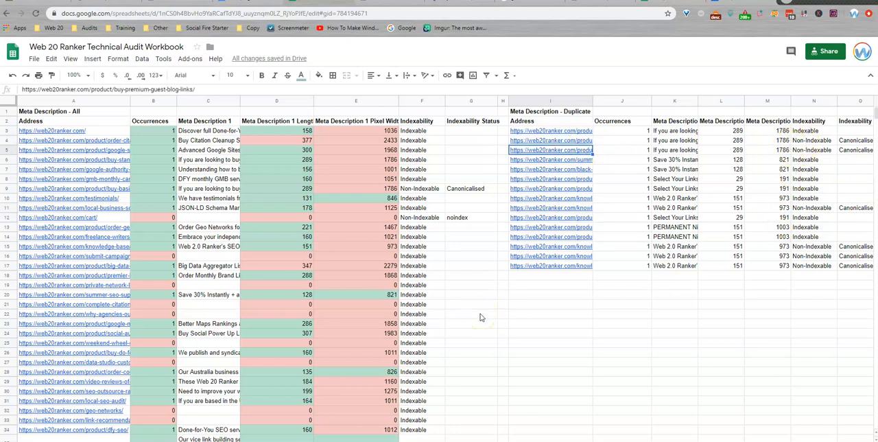
key(Up)
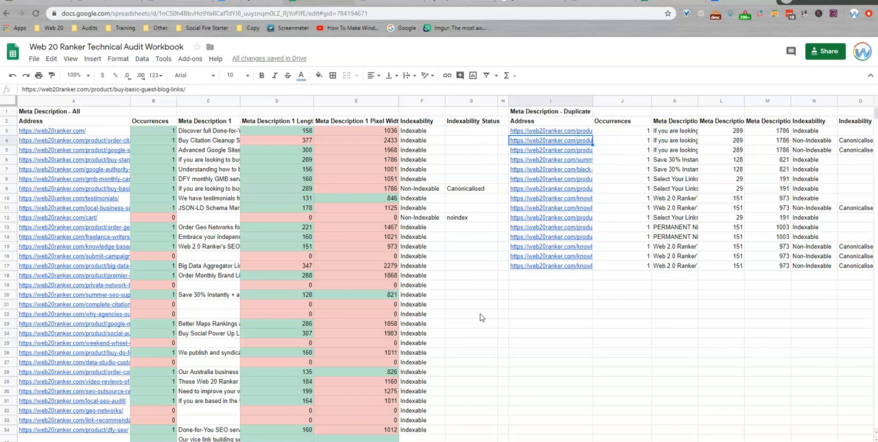
key(Up)
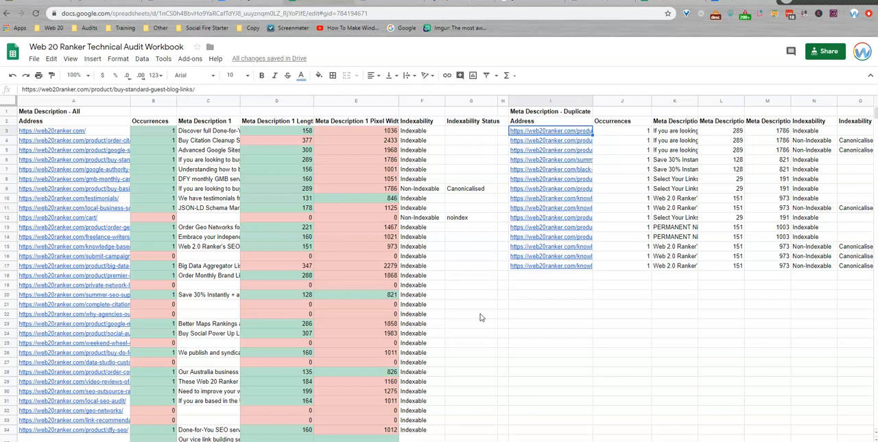
key(Down)
key(Down)
key(Right)
key(Right)
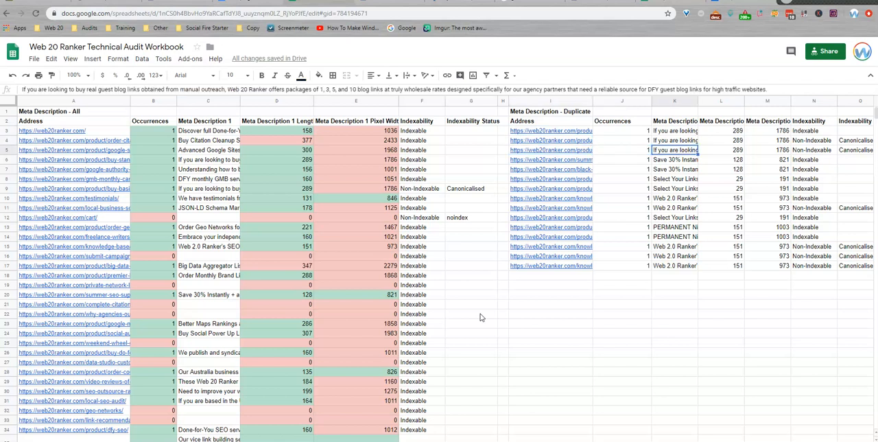
key(Left)
key(Left)
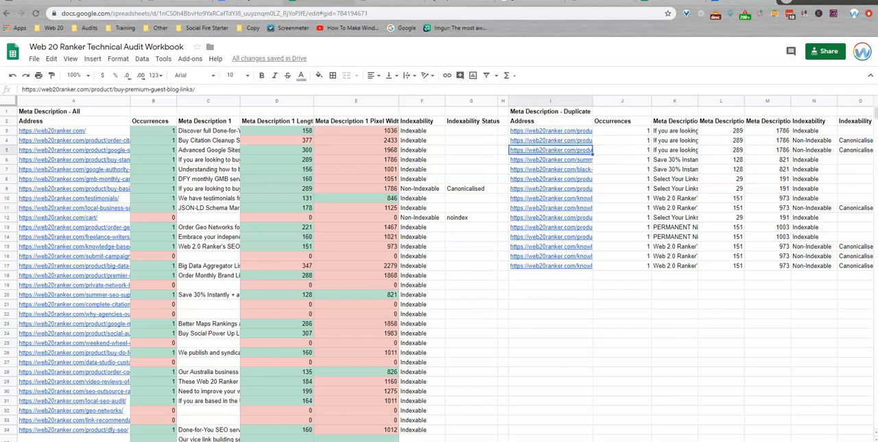
Step: Examine the links-to-rank-a-website and buy-50-to-200-rd-links addresses in the duplicates, and read the PERMANENT Niche Link Edits description
click(585, 226)
key(Up)
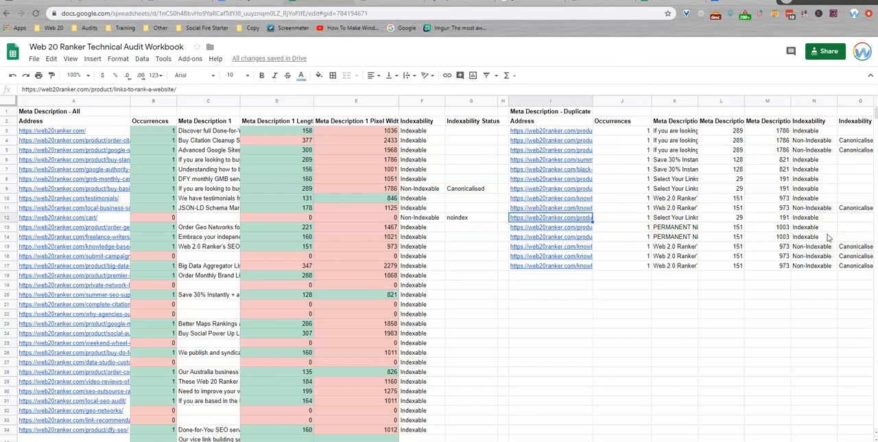
key(Down)
key(Down)
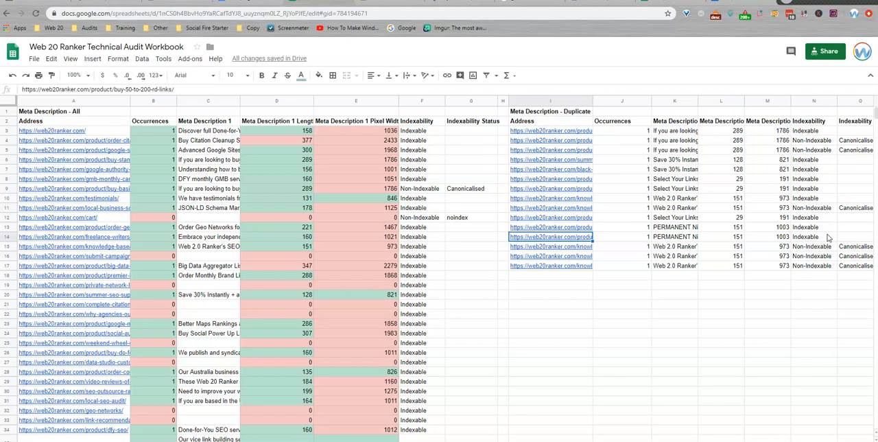
key(Right)
key(Right)
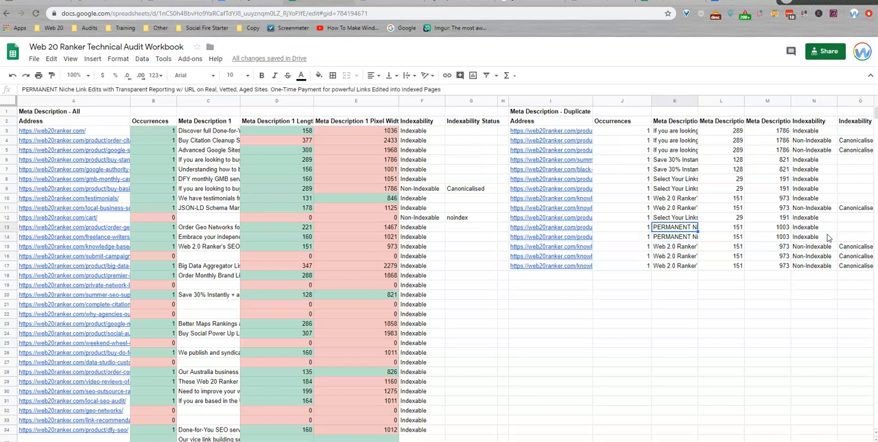
key(Up)
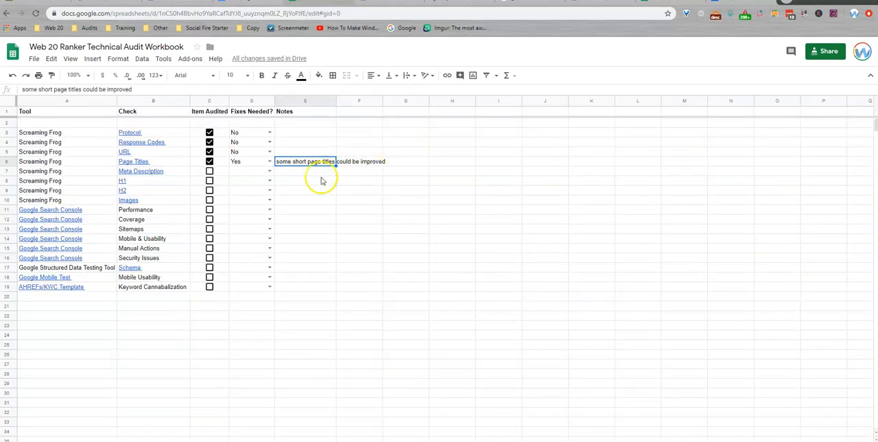
Step: Mark the Meta Description check as audited with fixes needed Yes, and add the note "pages missing metas, pages with duplicate metas"
click(209, 171)
click(270, 172)
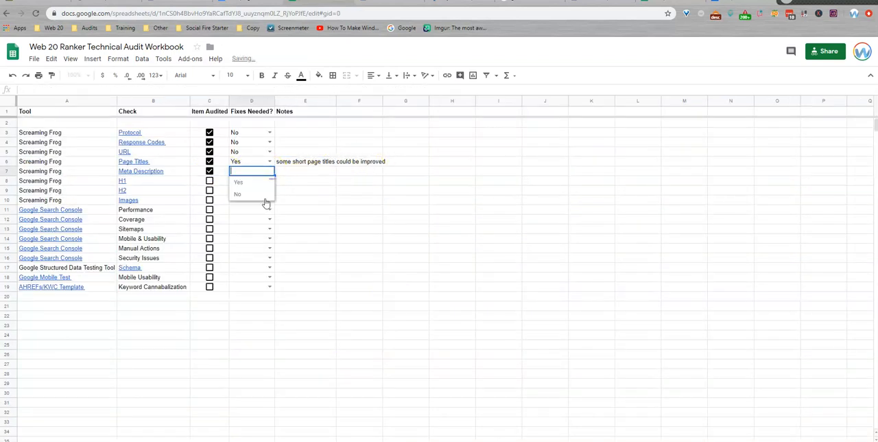
click(249, 181)
click(294, 173)
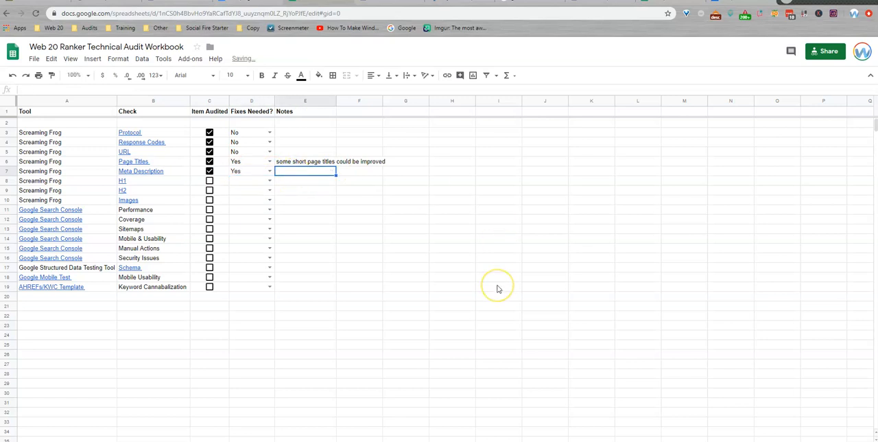
text(pages)
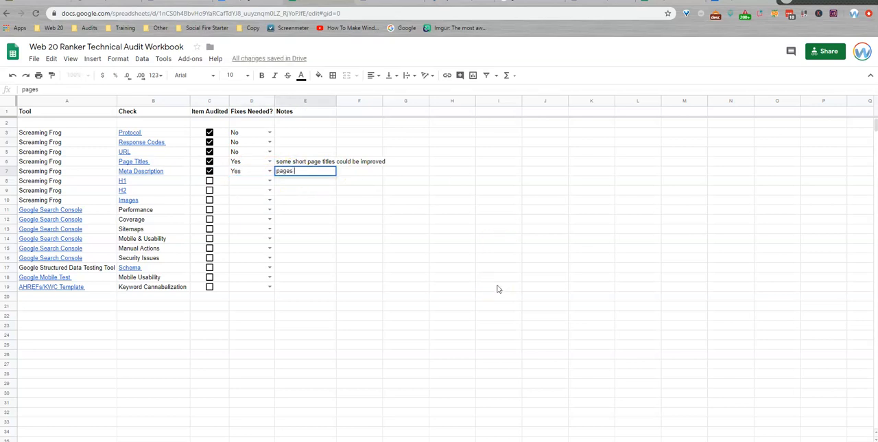
text( missing metas, )
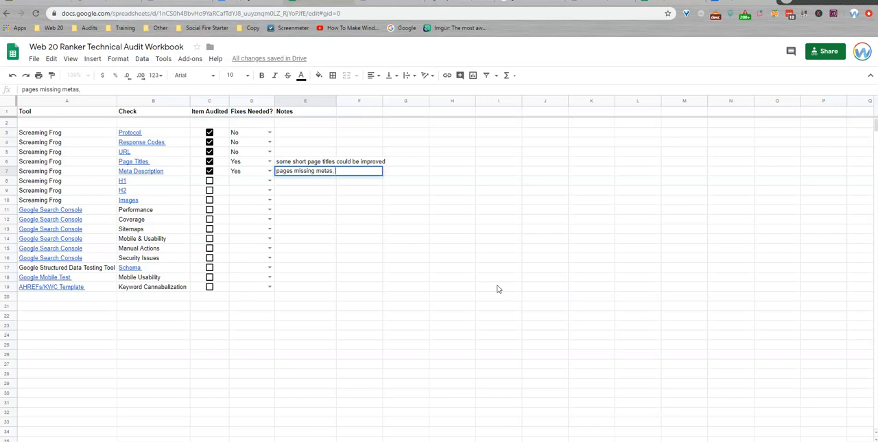
text(pages with duplicate metas)
key(Return)
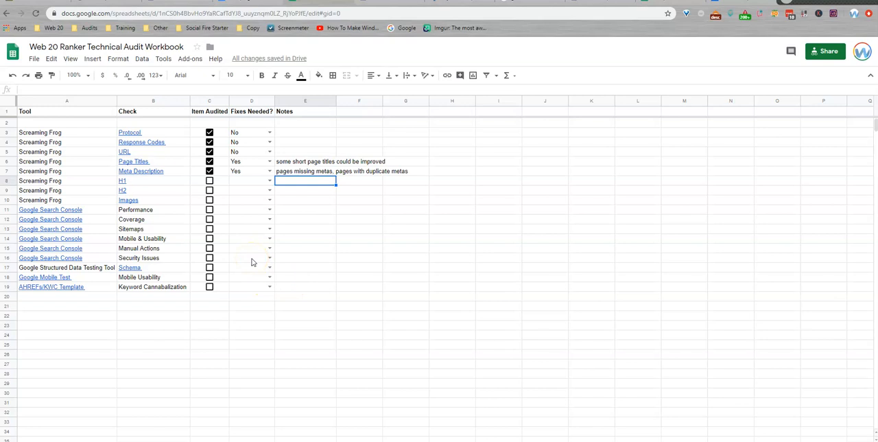
Step: Switch to Screaming Frog and export the full H1 list to Downloads as the CSV file h1_all
click(578, 441)
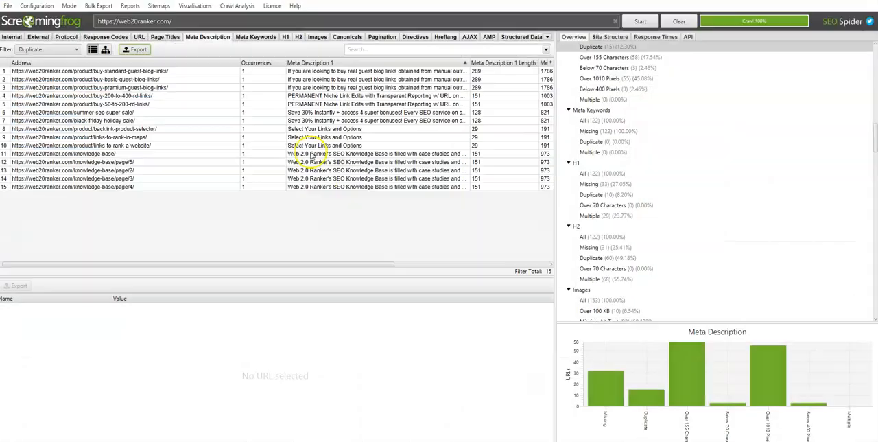
click(287, 37)
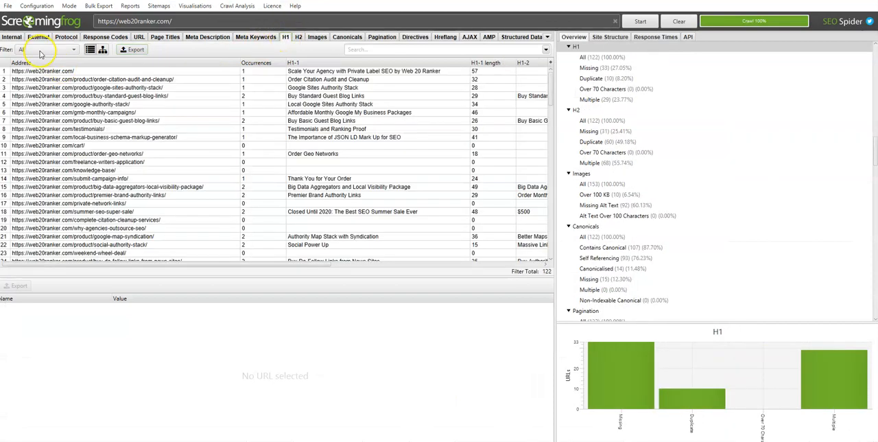
click(132, 50)
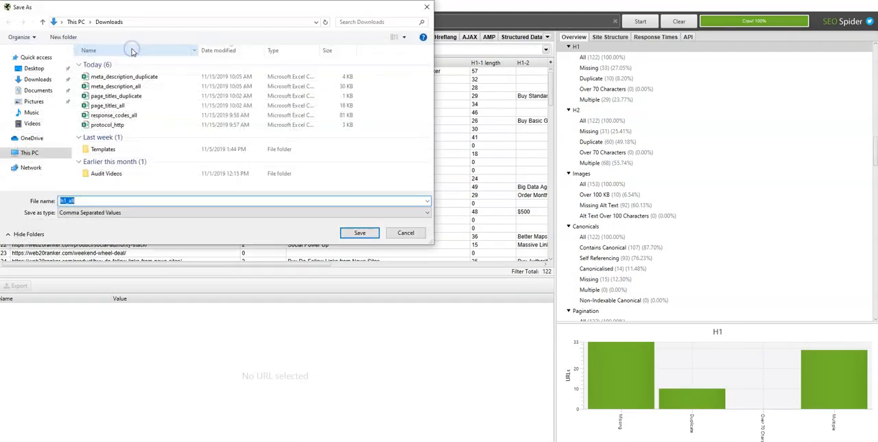
click(363, 234)
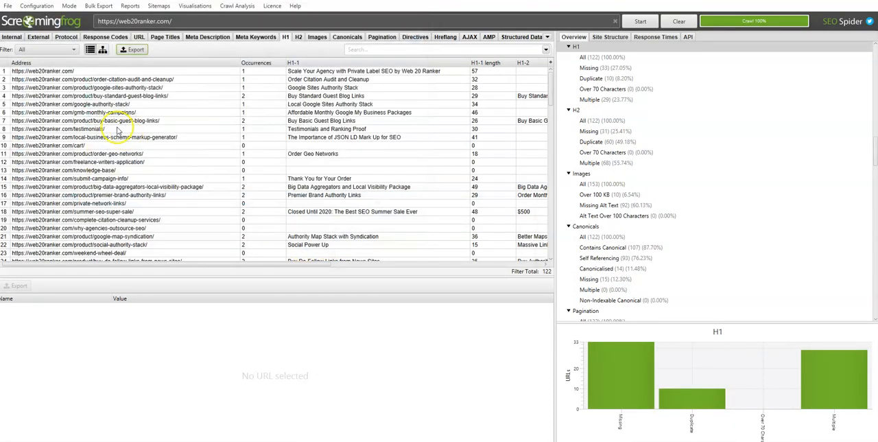
Step: Filter the H1 results to Duplicate and export them to Downloads as the CSV file h1_duplicate
click(47, 50)
click(41, 87)
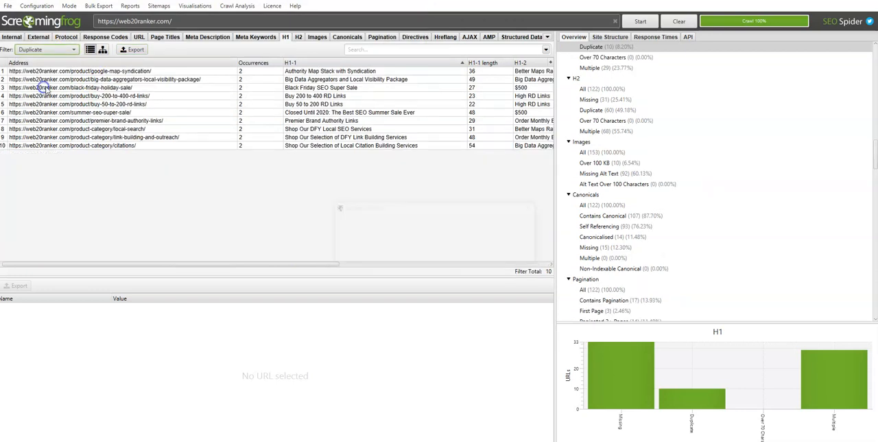
click(132, 50)
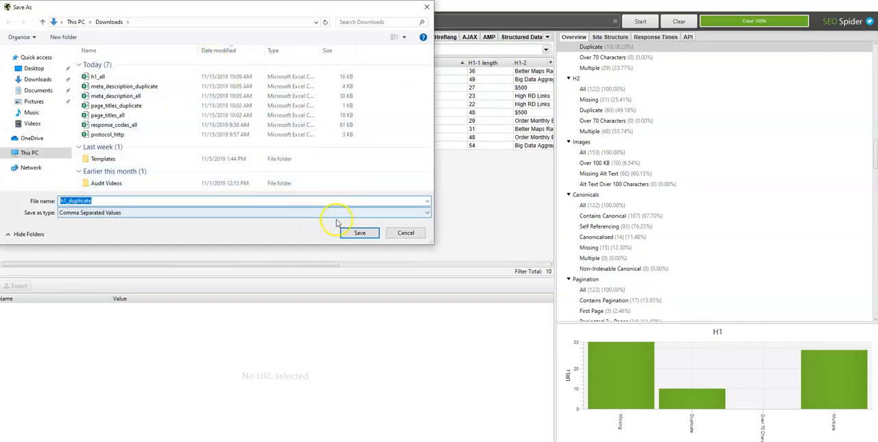
click(359, 233)
Step: Show the H2 results with the All filter and export them to Downloads as the CSV file h2_all
click(298, 37)
click(47, 49)
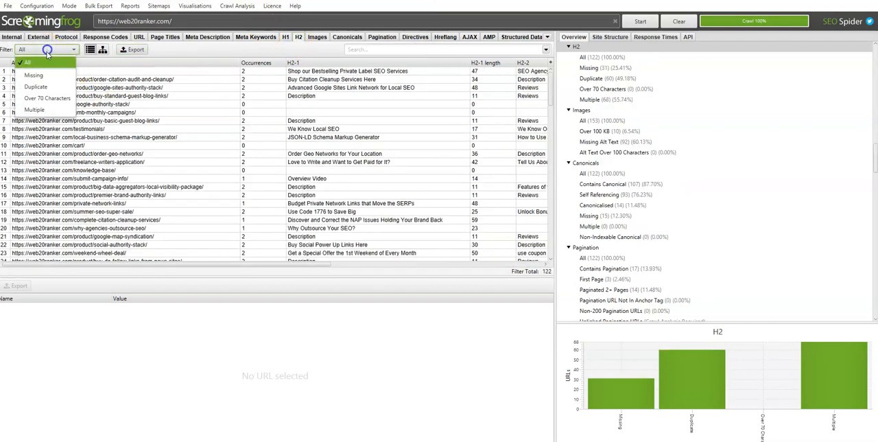
click(53, 49)
click(135, 48)
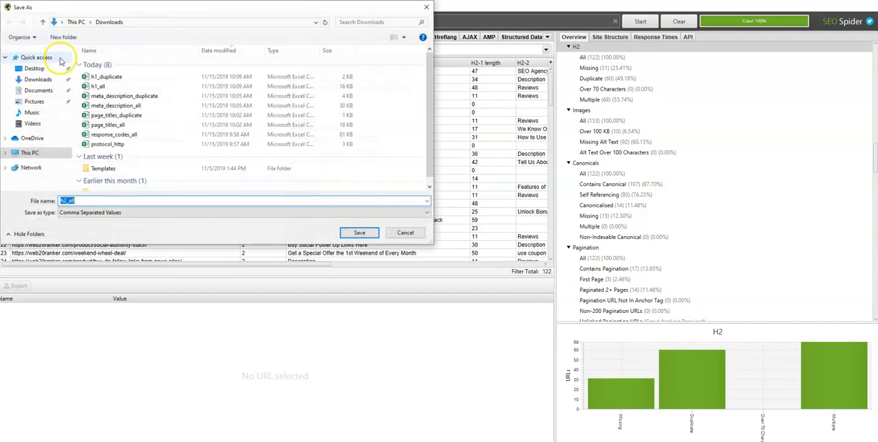
click(358, 231)
Step: Filter the H2 results to Duplicate and export them as the CSV file h2_duplicate
click(71, 49)
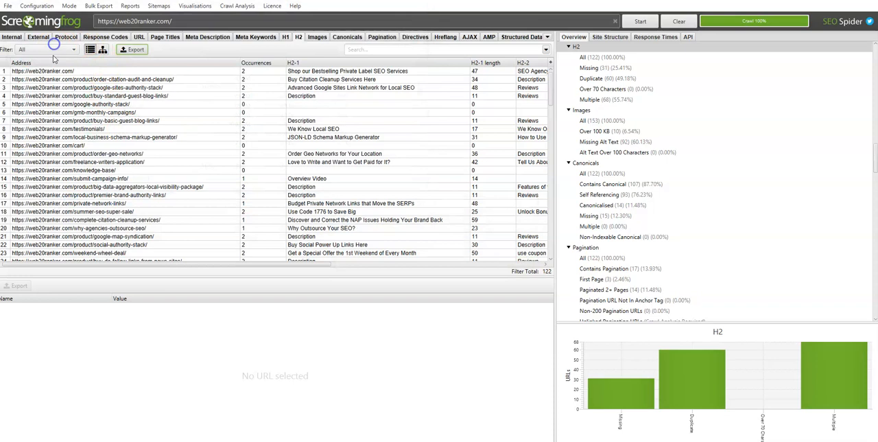
click(41, 86)
click(131, 52)
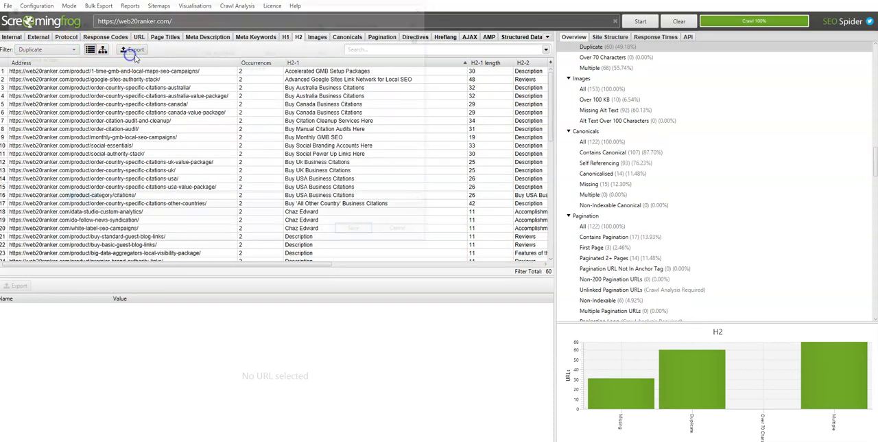
click(360, 233)
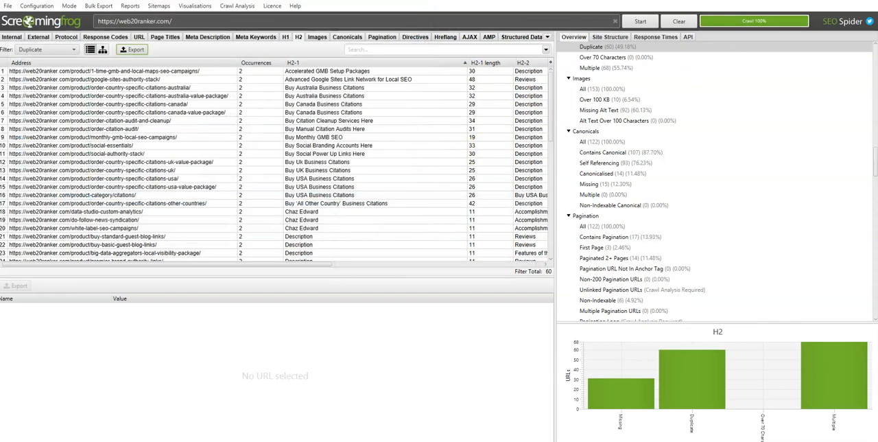
Step: Switch to the audit workbook and import h1_all.csv under the H1 - All heading, replacing data at the selected cell A2
key(alt+Tab)
click(33, 59)
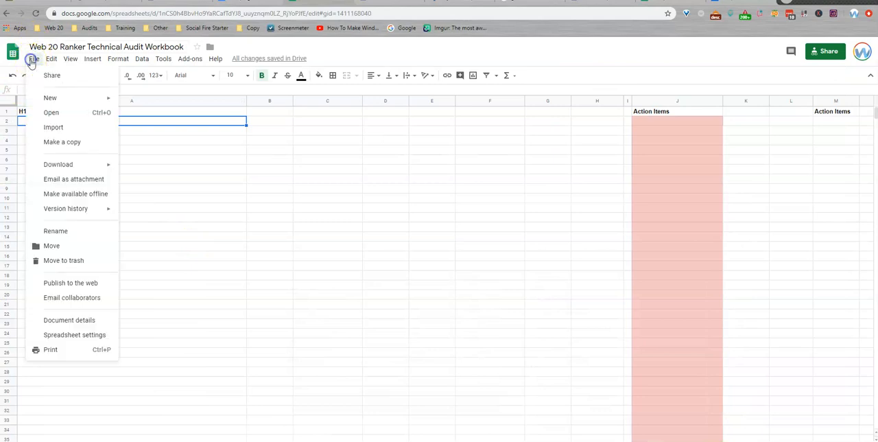
click(62, 130)
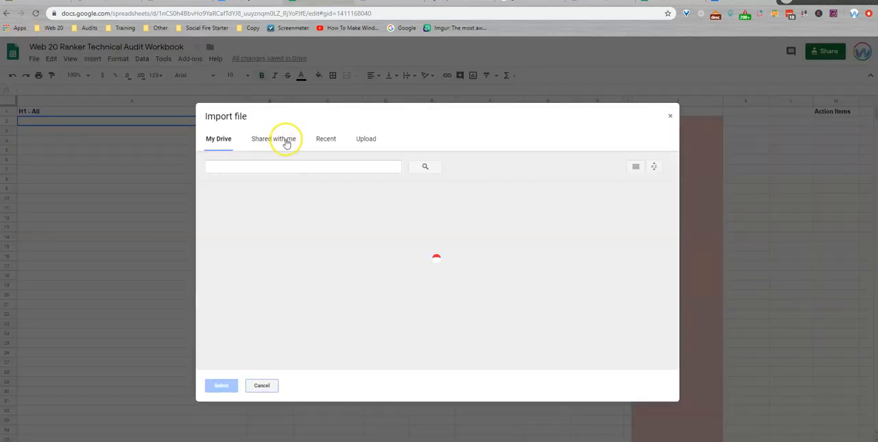
click(376, 146)
click(439, 273)
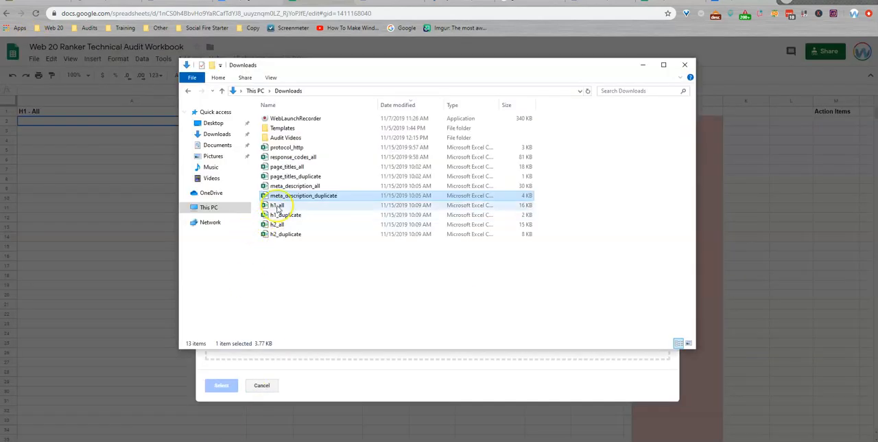
double_click(267, 205)
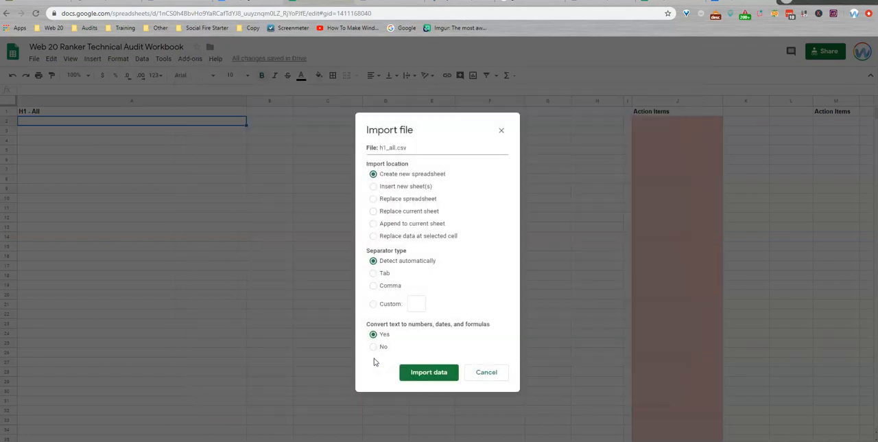
click(400, 235)
click(429, 372)
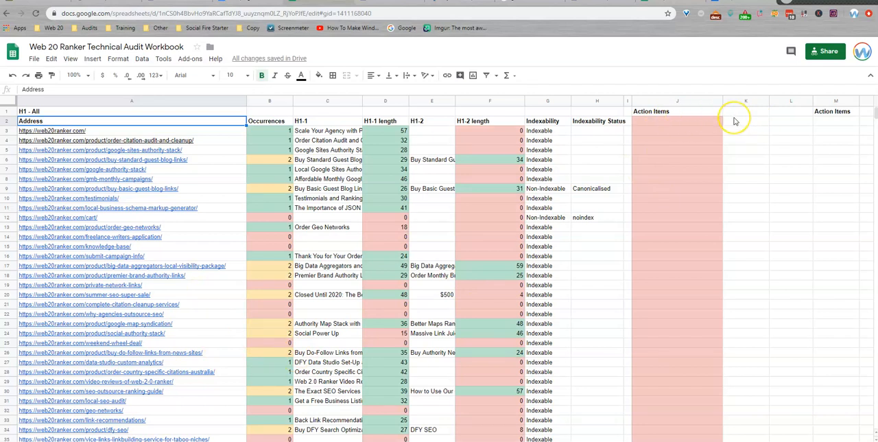
Step: Import h1_duplicate.csv into the H1 sheet at cell J2, replacing data at the selected cell
click(666, 121)
click(32, 59)
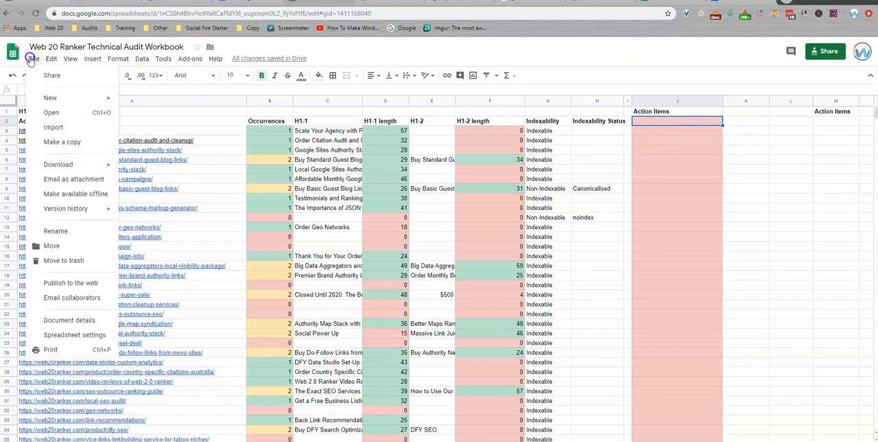
click(52, 127)
click(359, 142)
click(438, 275)
click(277, 215)
drag(277, 215, 363, 364)
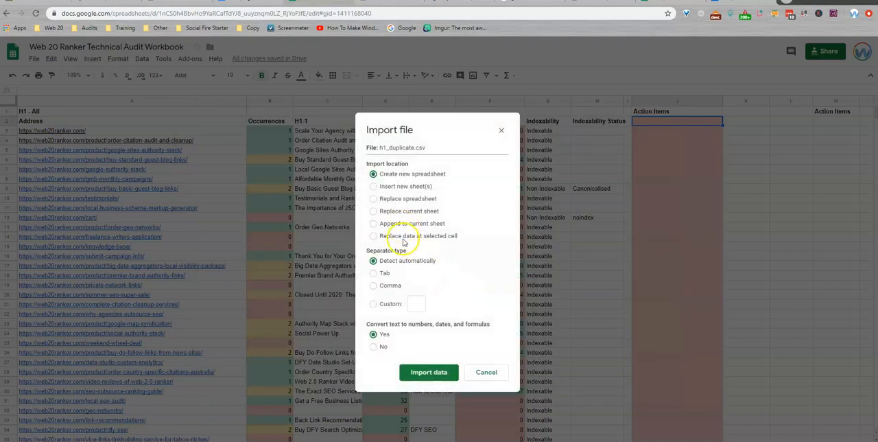
click(402, 237)
click(428, 372)
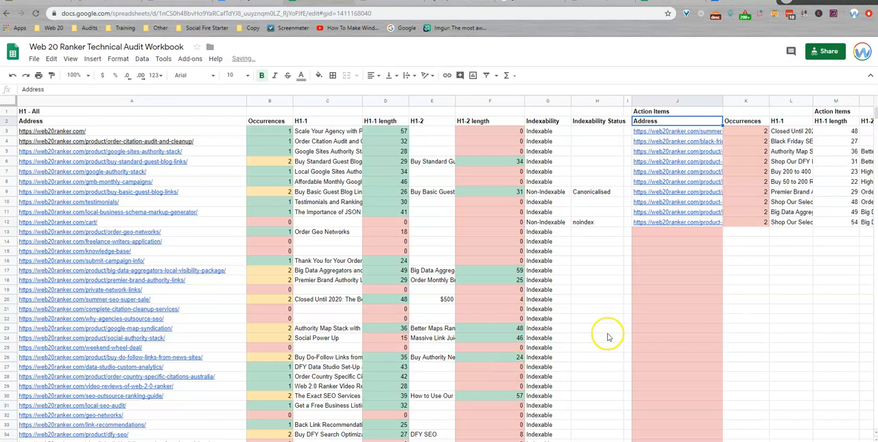
Step: Replace the Action Items heading in cell J1 with "H1 - Duplicate"
click(663, 111)
text(H)
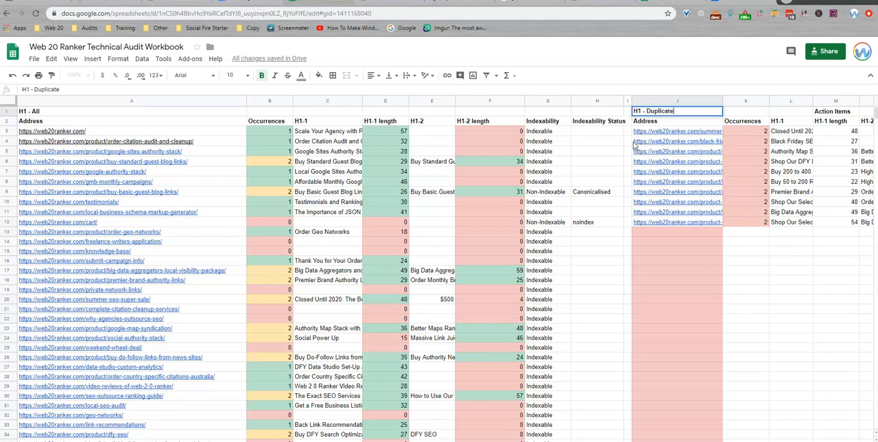
text(1 - Duplicate)
key(Return)
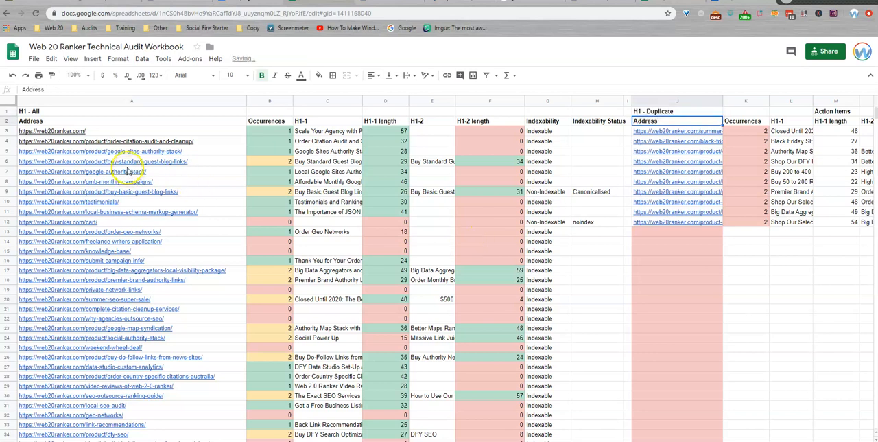
Step: Examine the H1 occurrences of the buy-standard-guest-blog-links page in the H1 - All list
click(282, 162)
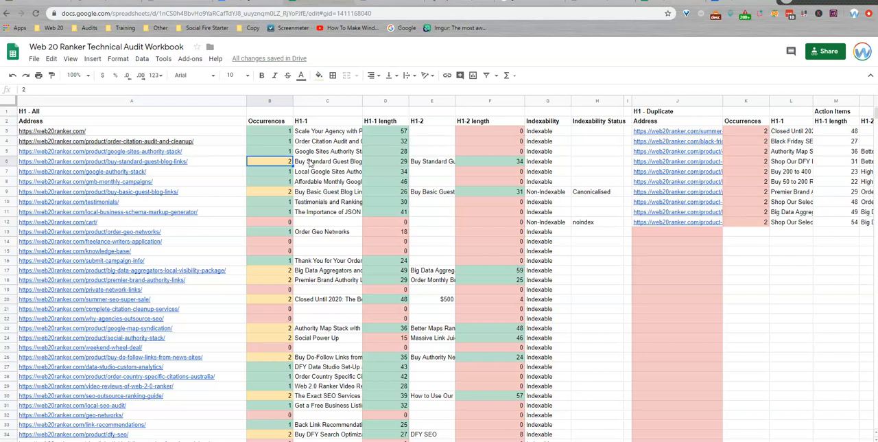
Step: Compare the H1-1 and H1-2 texts of the buy-standard-guest-blog-links page in the H1 - All list
click(309, 164)
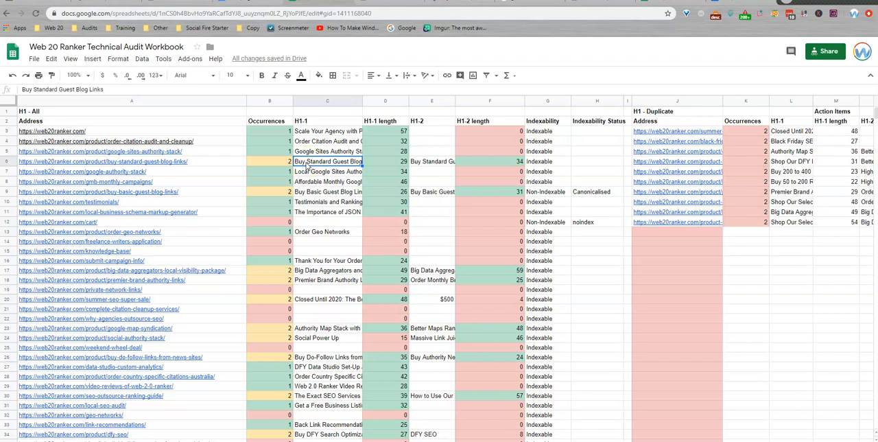
key(Right)
key(Right)
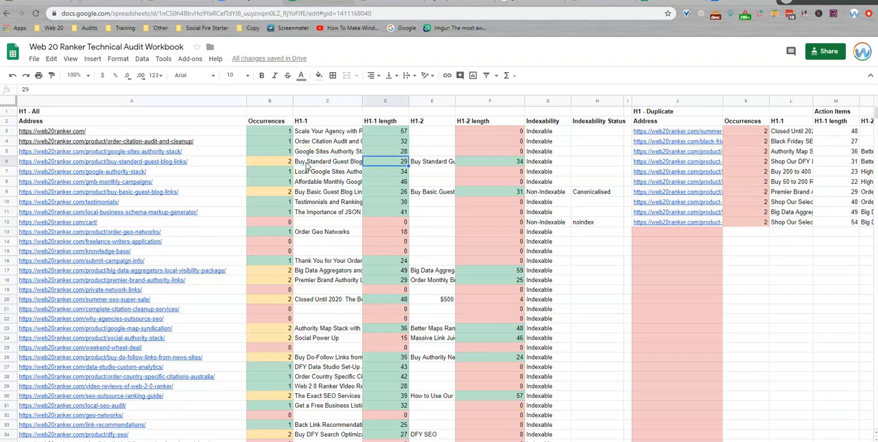
key(Left)
key(Left)
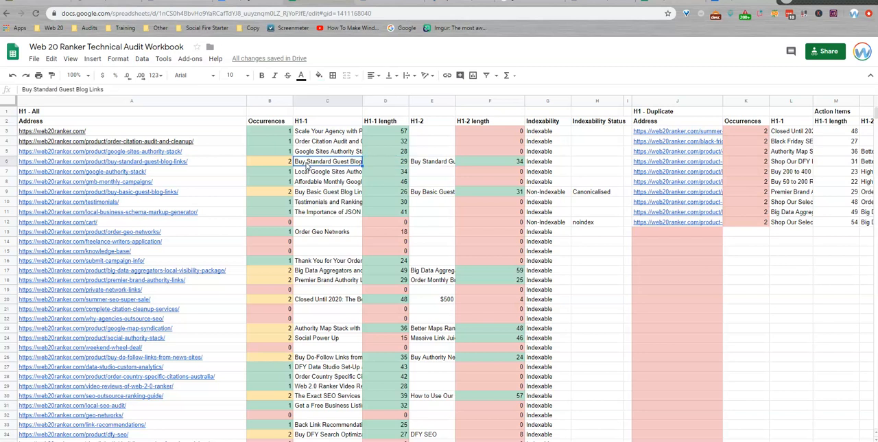
key(Right)
key(Right)
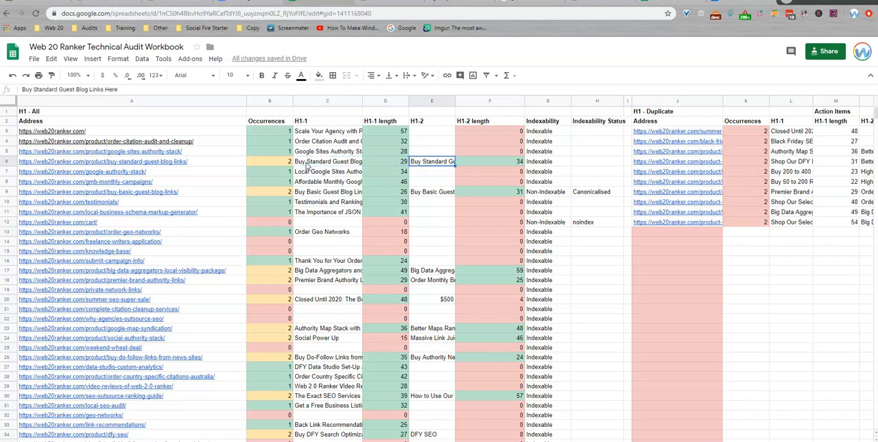
key(Left)
key(Left)
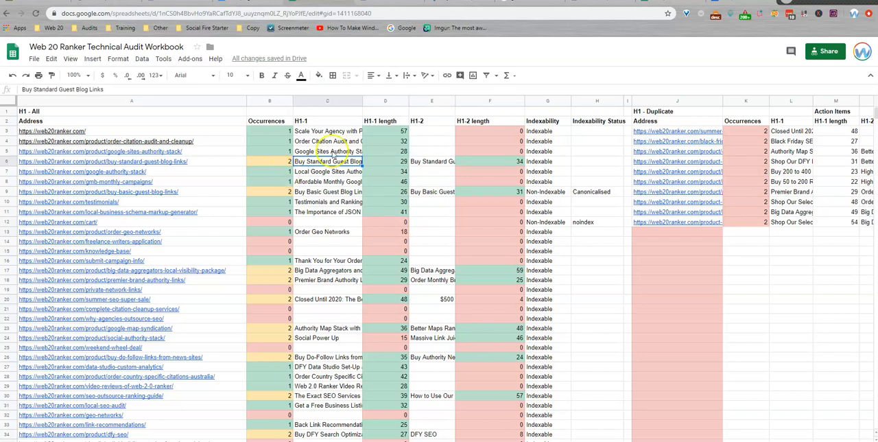
click(425, 163)
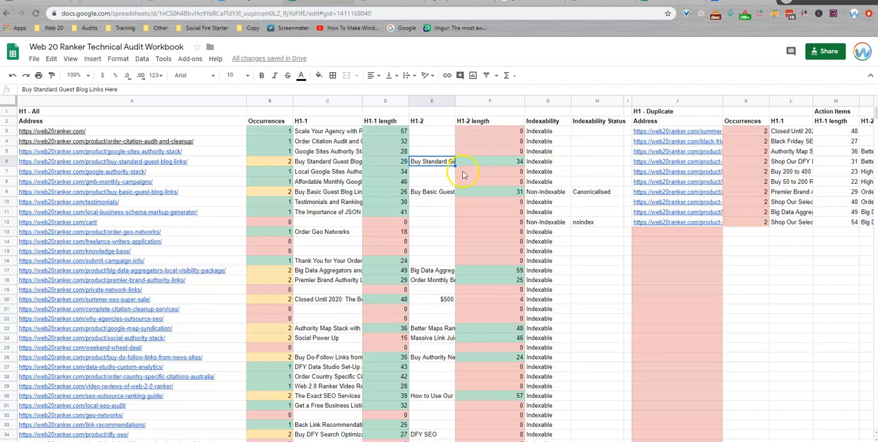
Step: Examine the H1 occurrences of the buy-basic-guest-blog-links page and the pages highlighted as missing an H1
click(284, 192)
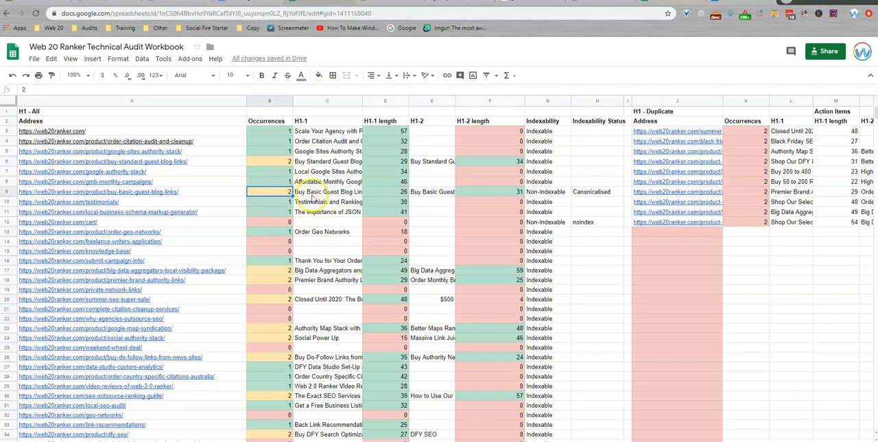
click(281, 224)
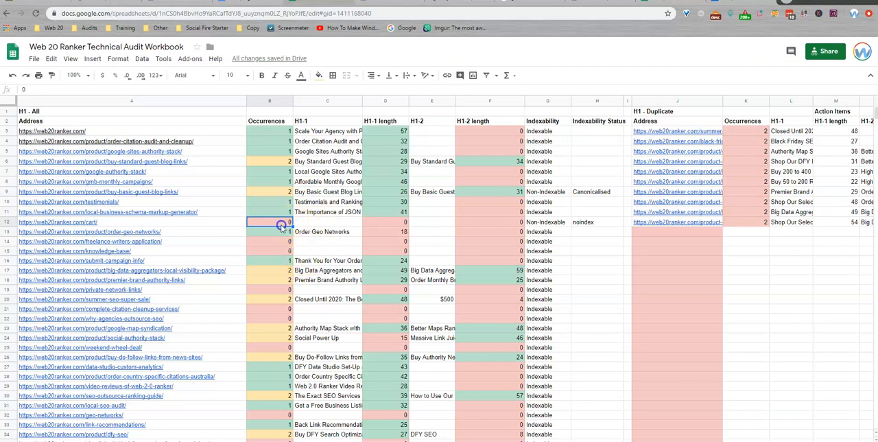
click(280, 243)
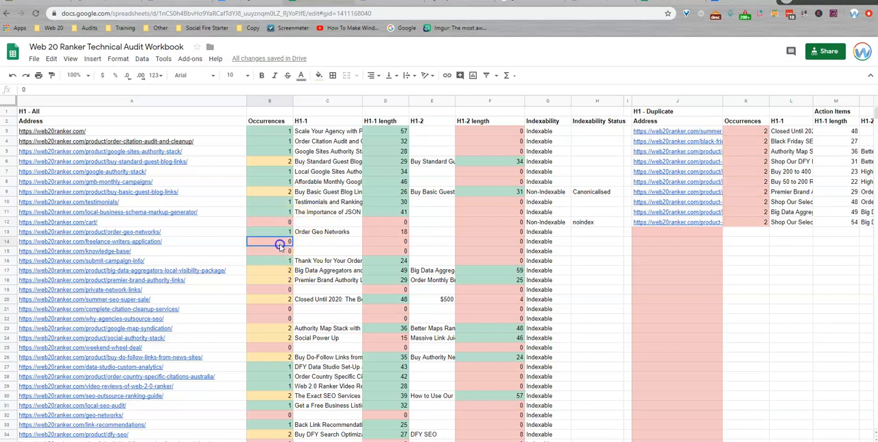
click(280, 249)
click(270, 224)
click(285, 241)
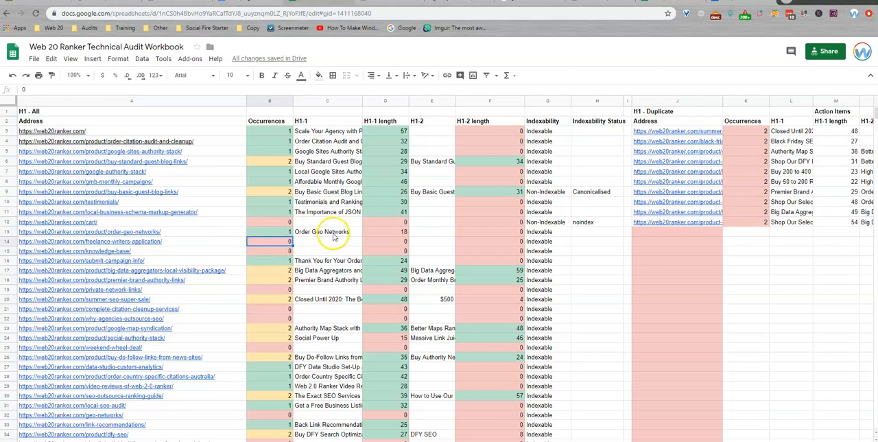
click(276, 251)
click(287, 291)
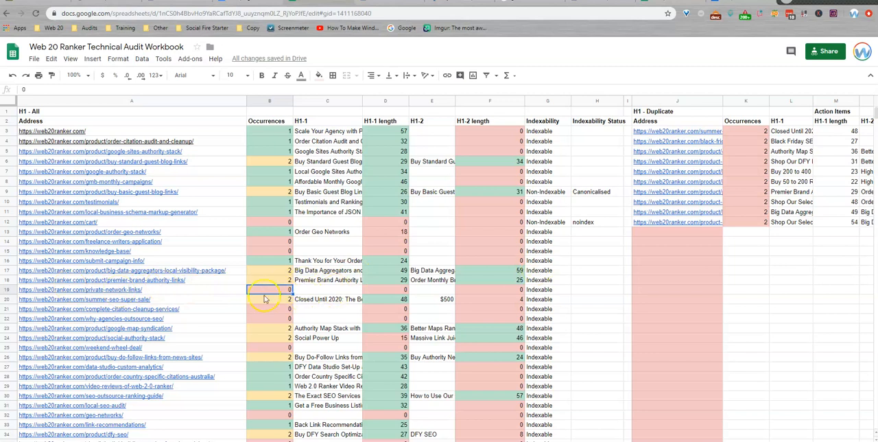
Step: Open the private-network-links page from the H1 - All list, review its headings, and return to the H1 sheet
click(113, 291)
click(72, 284)
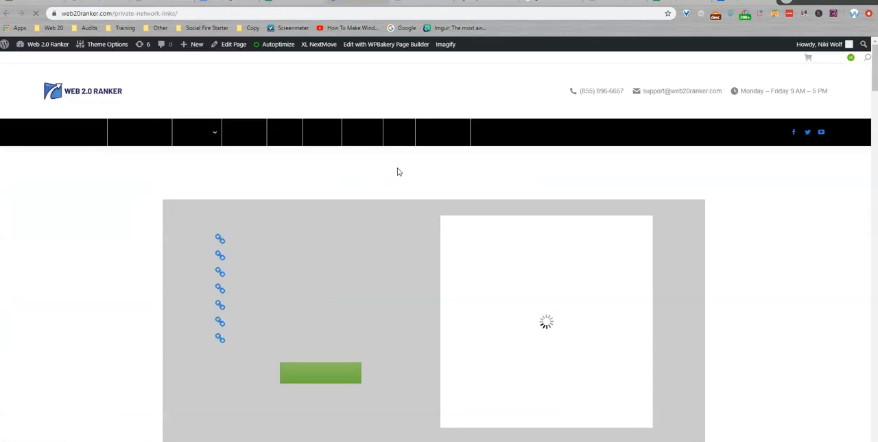
scroll(460, 185, down, 3)
scroll(460, 185, down, 10)
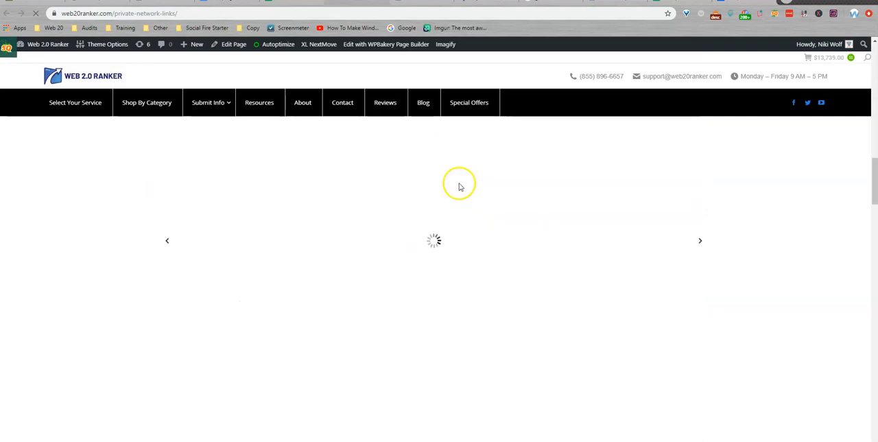
scroll(461, 187, down, 5)
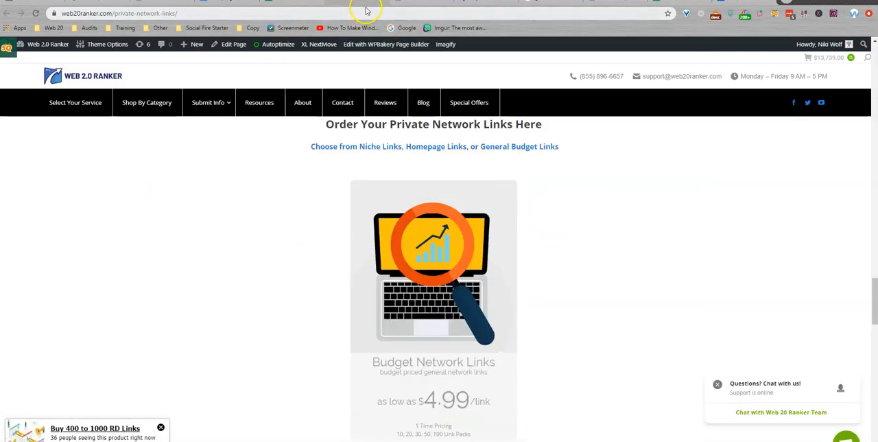
click(300, 2)
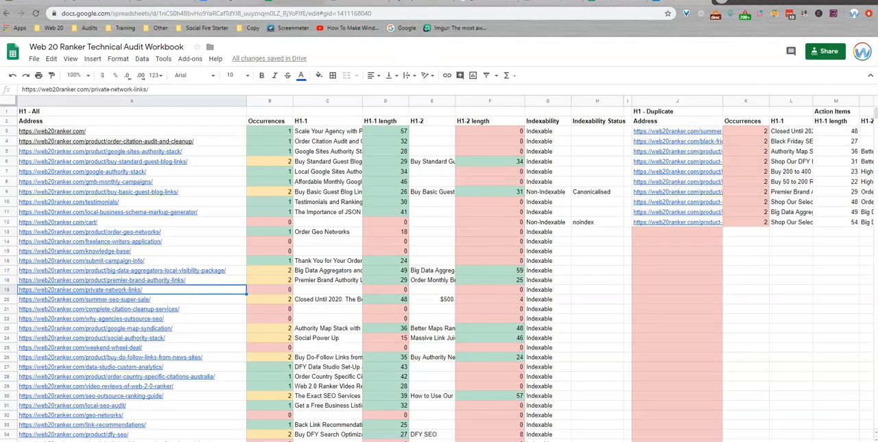
click(266, 318)
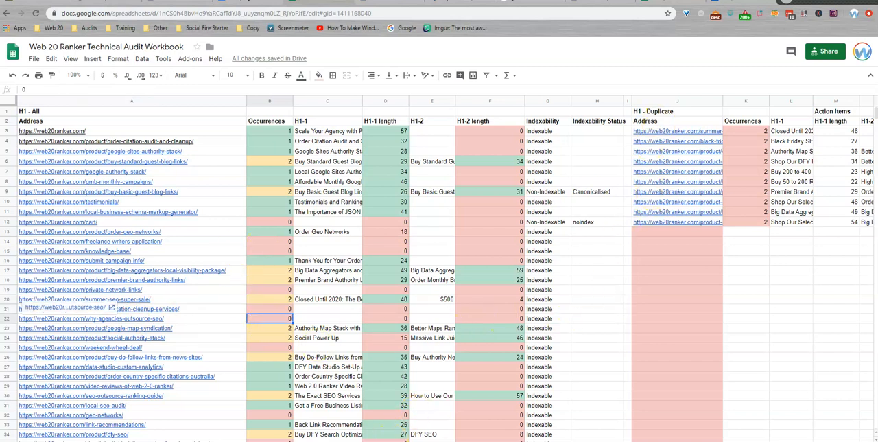
Step: Review the H1-1 texts and page addresses in the H1 - Duplicate list, starting with the summer-seo-super-sale page
scroll(549, 435, right, 2)
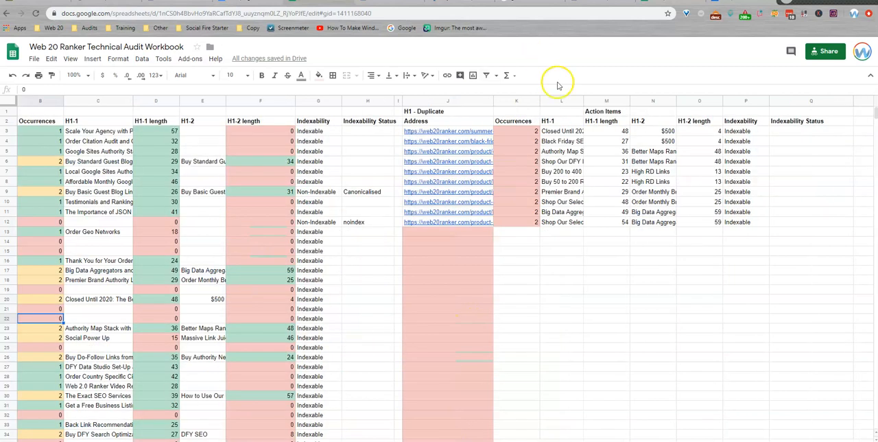
click(521, 130)
click(559, 132)
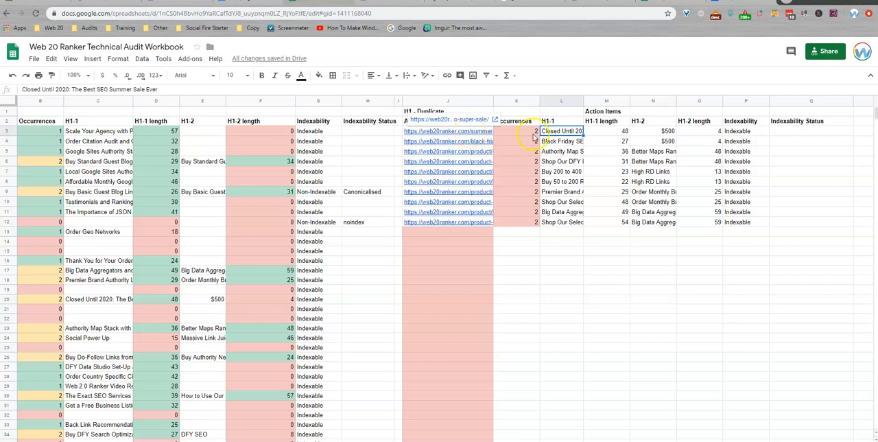
key(Down)
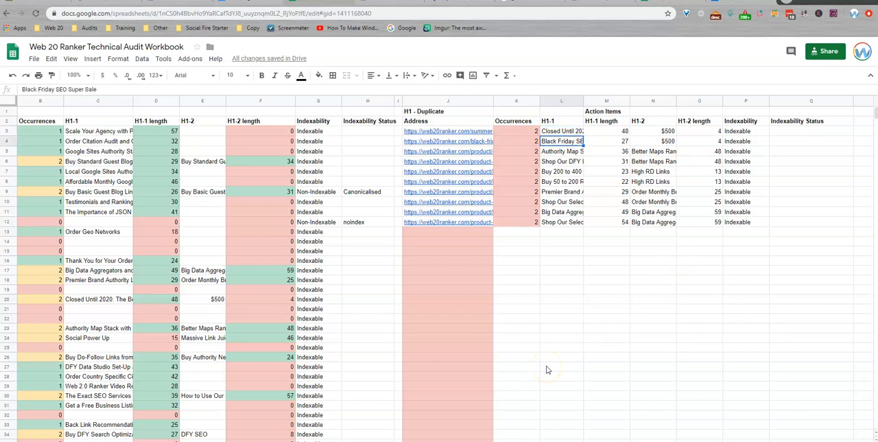
key(Up)
key(Down)
key(Down)
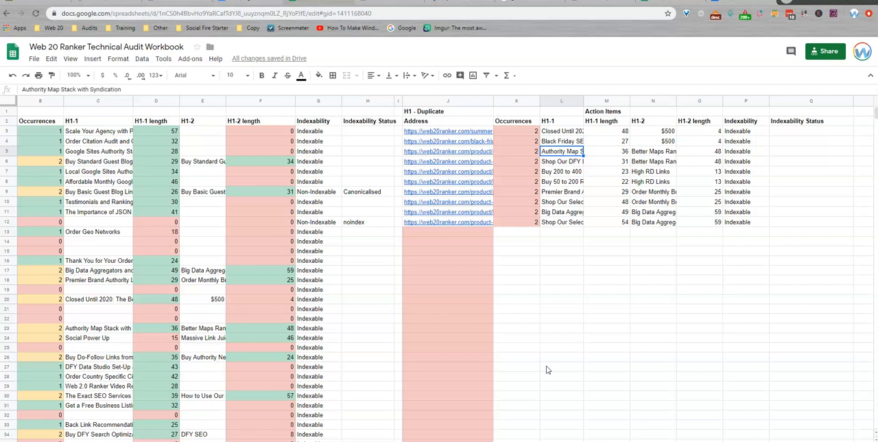
key(Down)
key(Down)
key(Down)
key(Down)
key(Down)
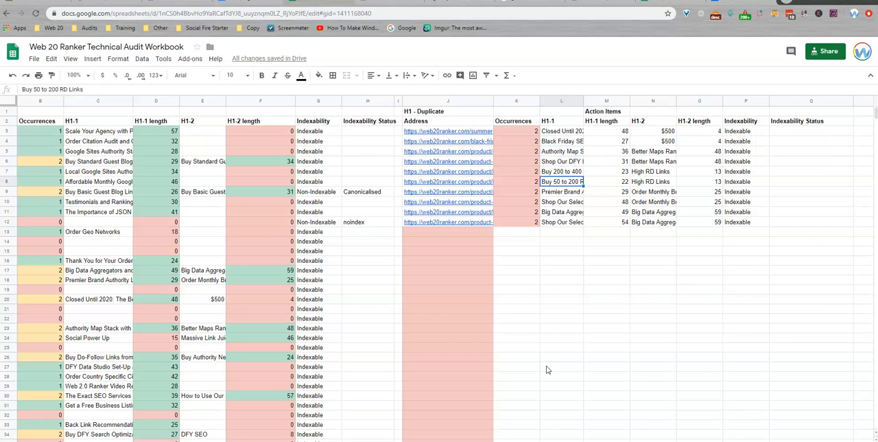
key(Up)
key(Up)
key(Up)
key(Up)
key(Up)
key(Up)
key(Up)
key(Left)
key(Left)
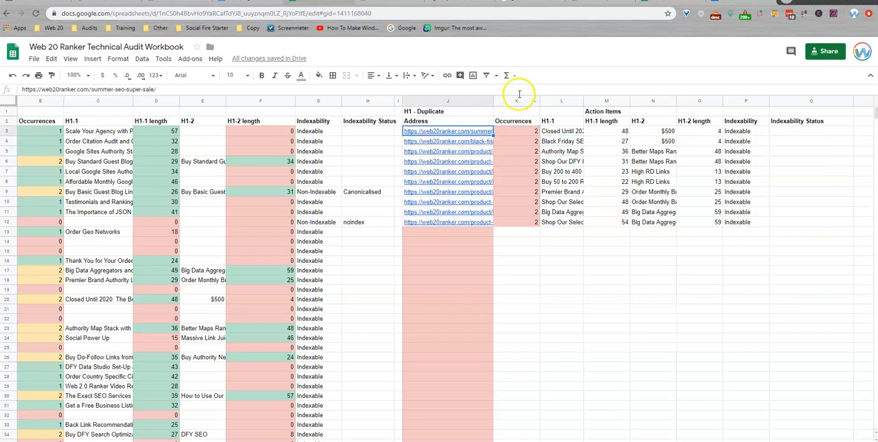
click(553, 134)
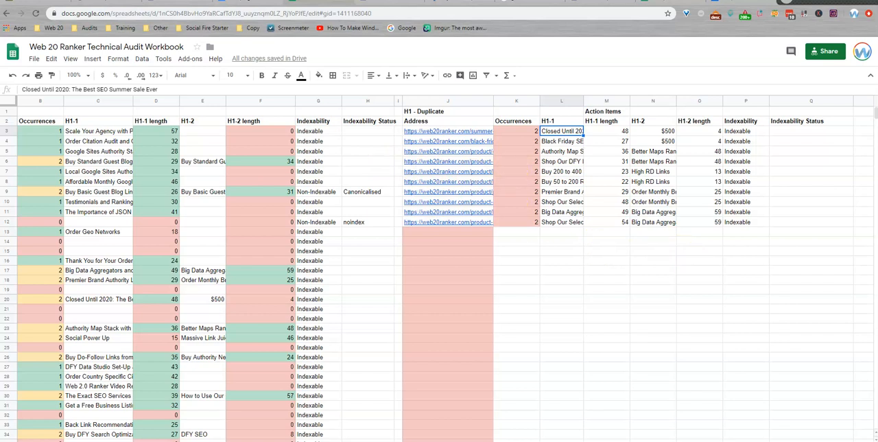
Step: Return to the audit checklist, mark the H1 check as audited and set its Fixes Needed value to Yes
scroll(439, 274, left, 3)
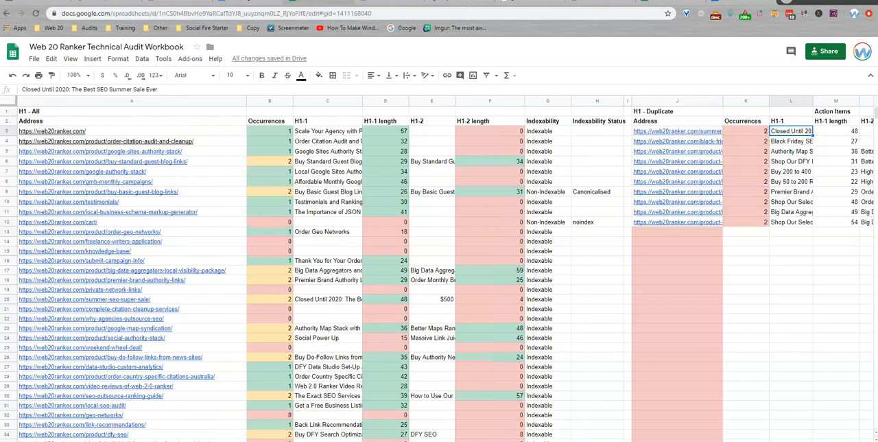
click(403, 440)
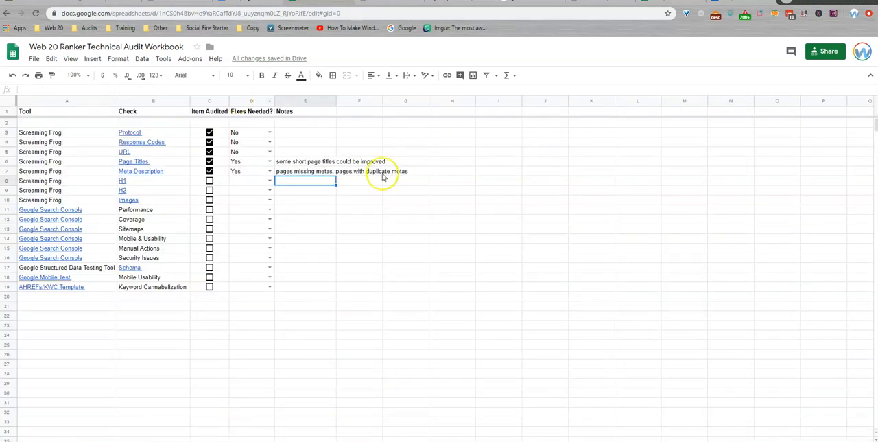
click(209, 181)
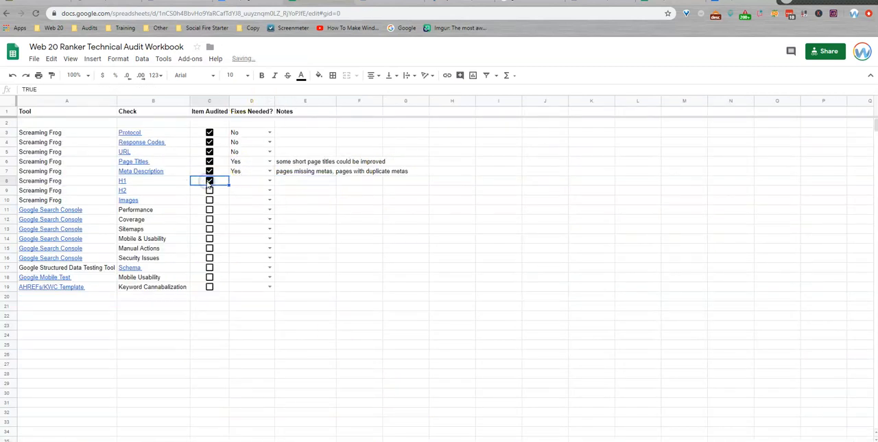
click(269, 180)
click(256, 194)
Step: Enter the note "pages missing H1 tags, possible duplicate H1 tags" for the H1 check
click(307, 181)
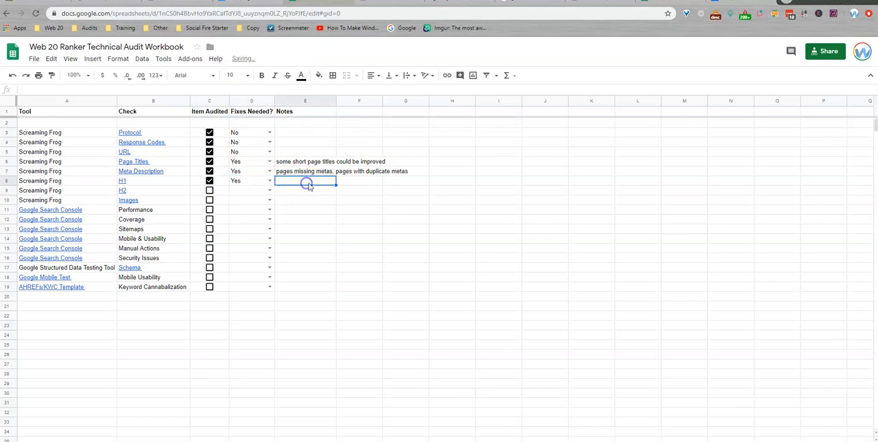
text(pages mis)
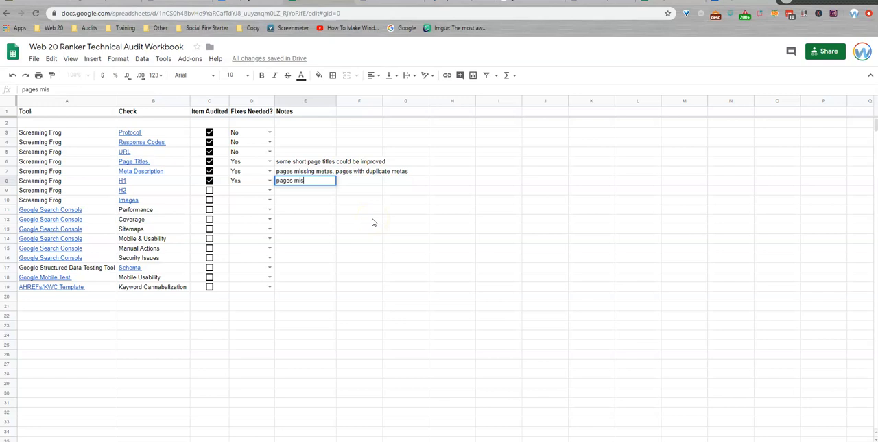
text(sing H1 tags, pos)
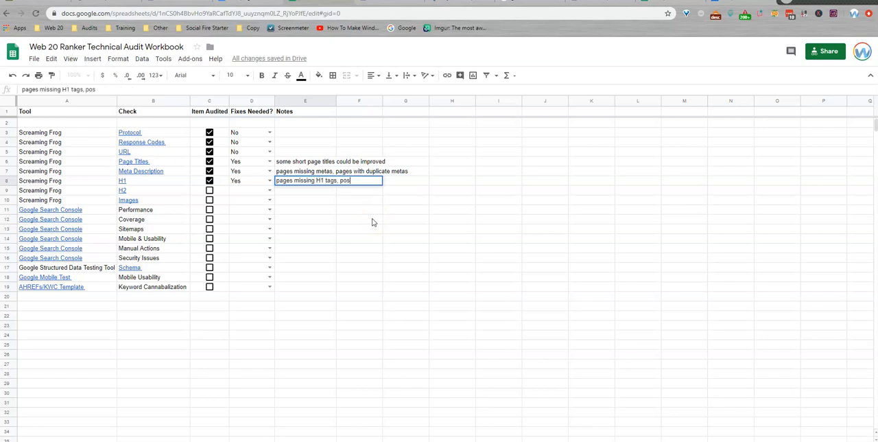
text(sible duplicate H1 tags)
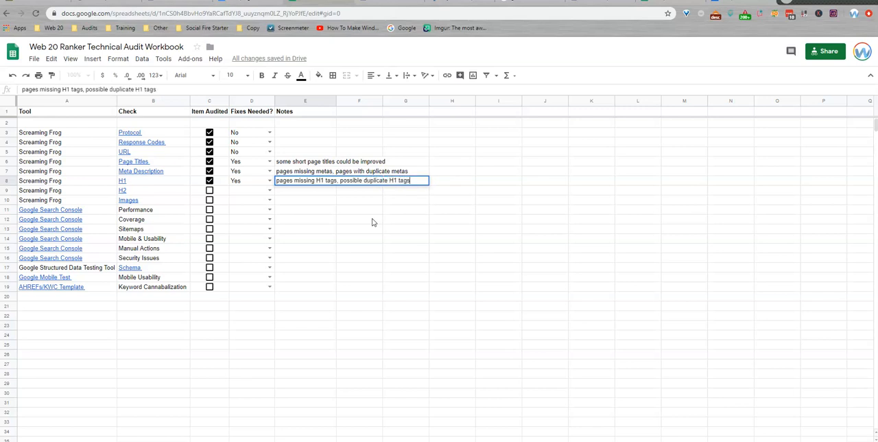
key(Return)
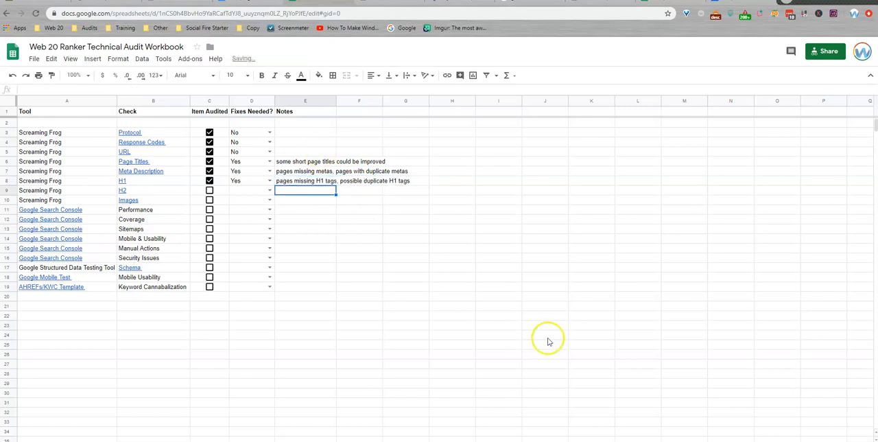
Step: Import h2_all.csv into the H2 sheet under the H2 - All heading, replacing data at the selected cell A2
click(507, 440)
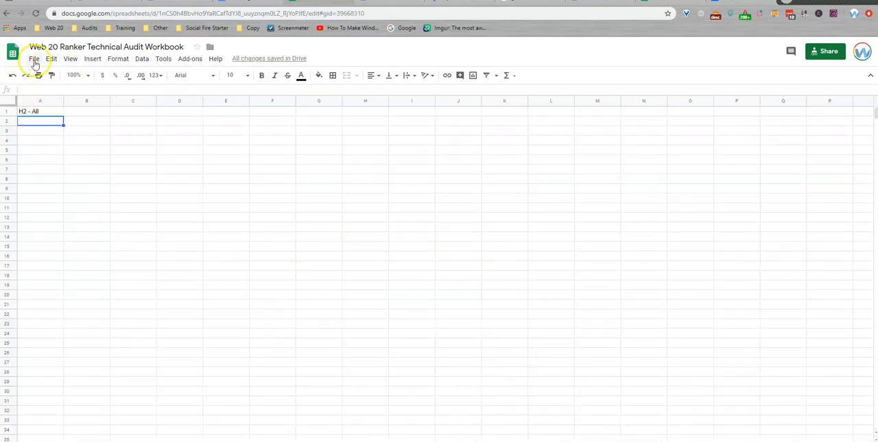
click(33, 58)
click(52, 125)
click(363, 138)
click(437, 274)
drag(277, 224, 361, 374)
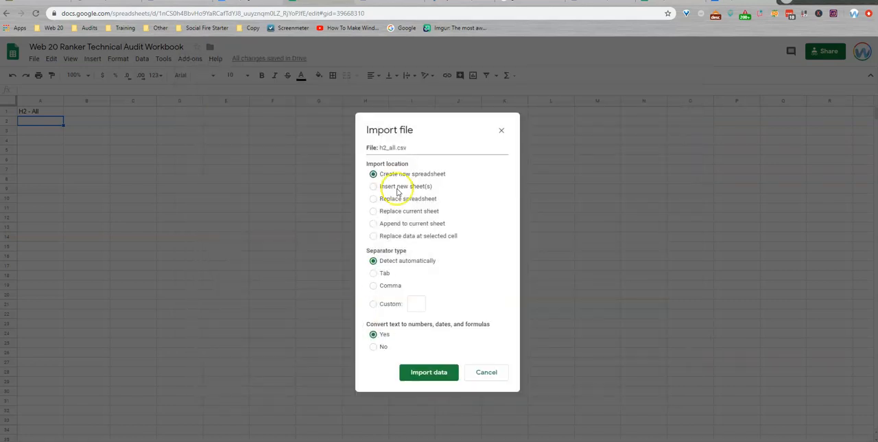
click(393, 236)
click(434, 372)
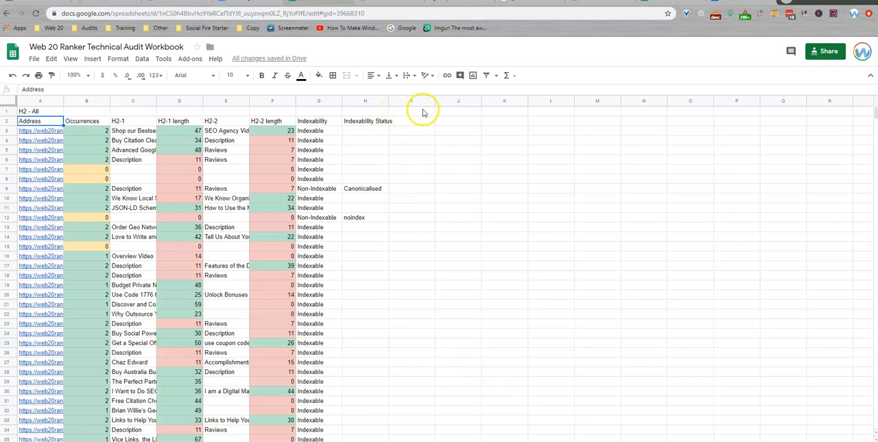
Step: Enter the heading "H2 - Duplicate" in cell J1 of the H2 sheet
click(457, 110)
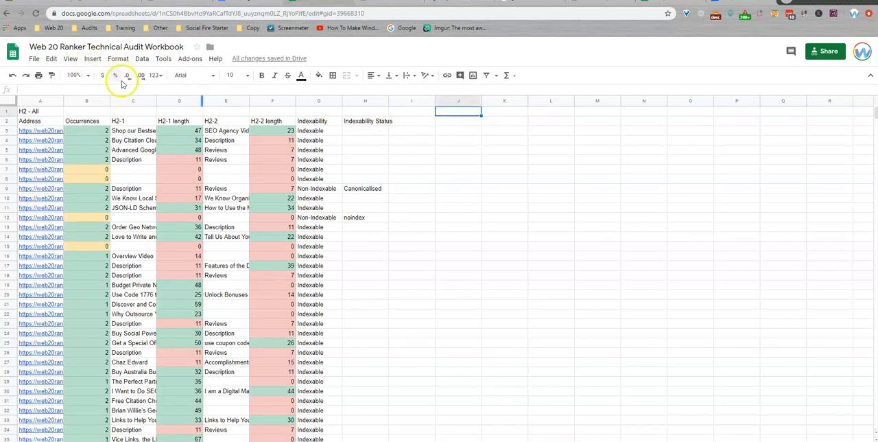
text(H2 - D)
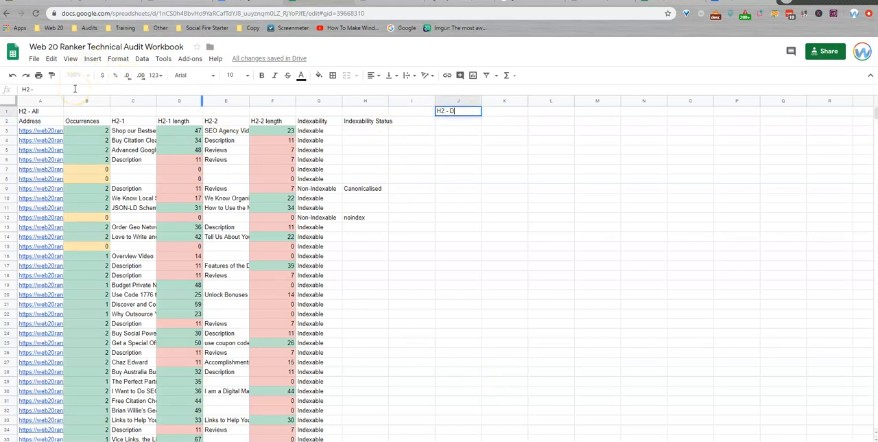
text(uplicate)
key(Return)
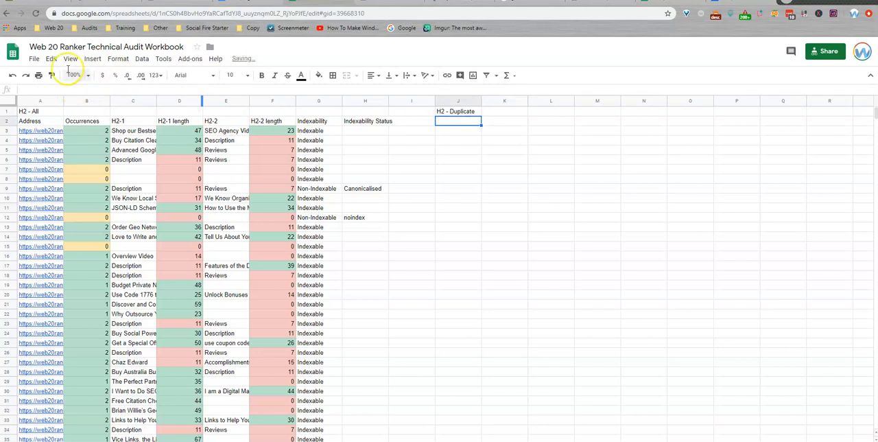
Step: Import the duplicate H2 export file into the H2 sheet at cell J2, under the H2 - Duplicate heading
click(34, 59)
click(52, 127)
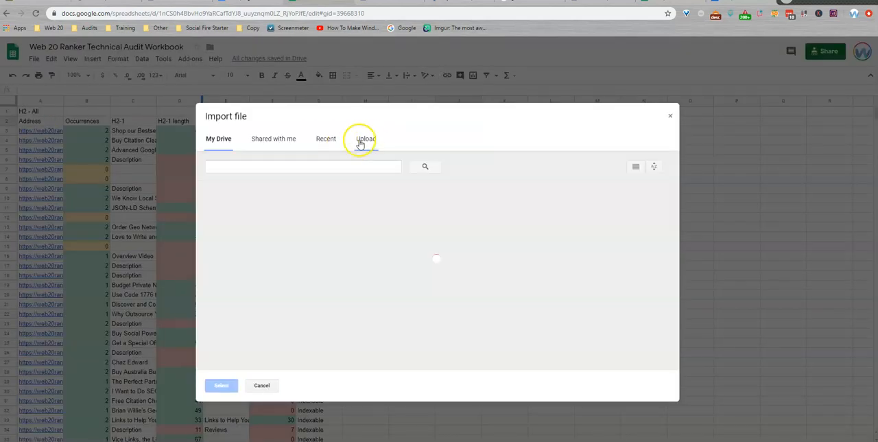
click(363, 138)
key(alt+Tab)
drag(276, 234, 388, 390)
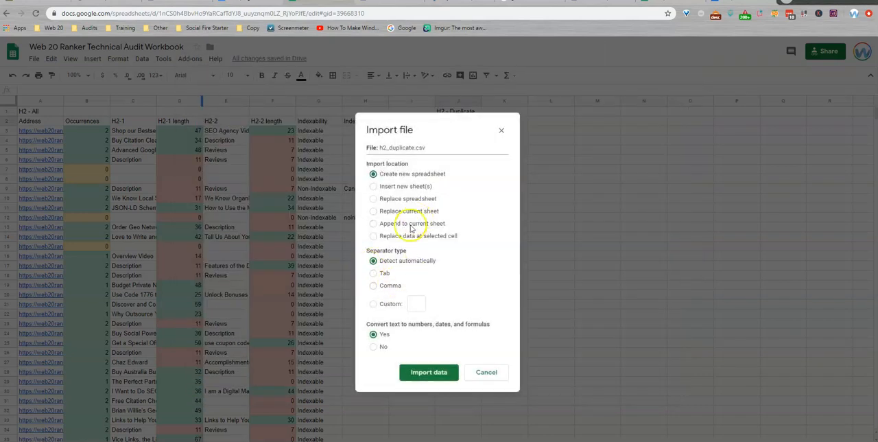
click(406, 235)
click(432, 373)
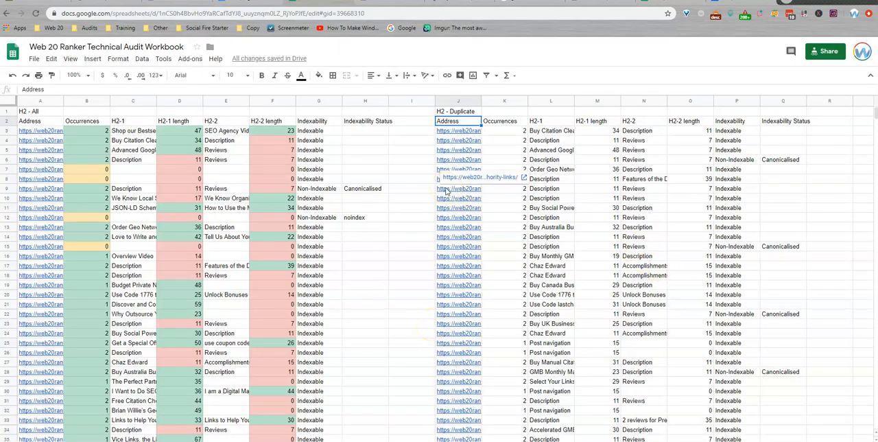
Step: Review the H2-1 and H2-2 texts and page addresses in the H2 - Duplicate list for repeated headings
click(553, 131)
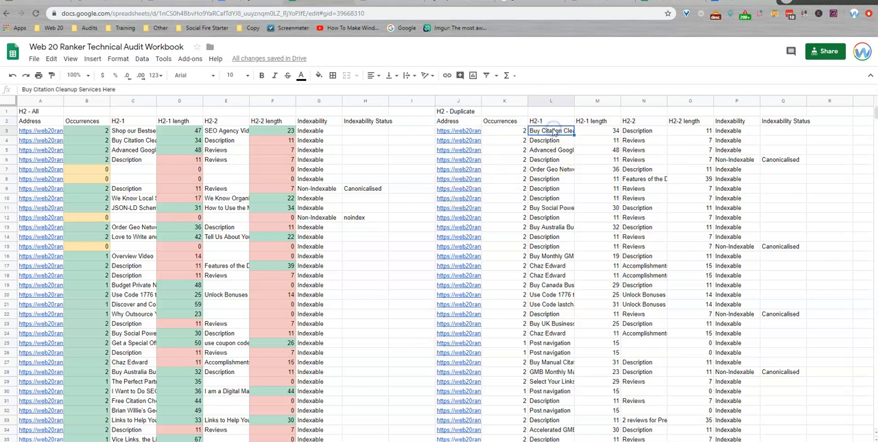
click(638, 132)
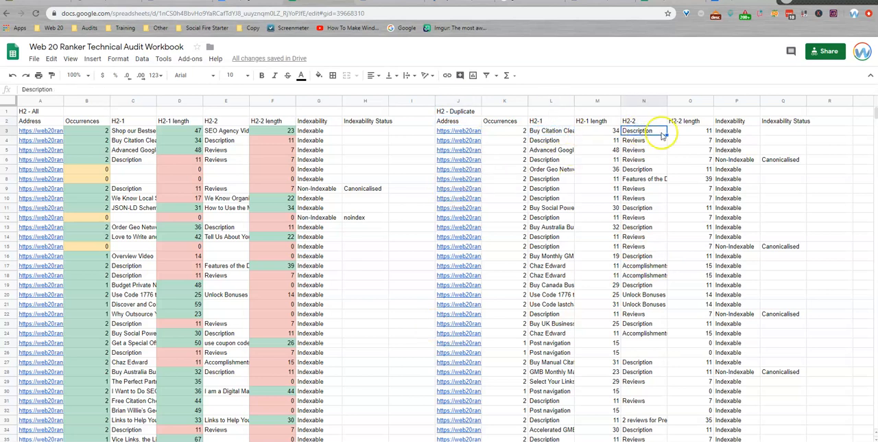
click(468, 132)
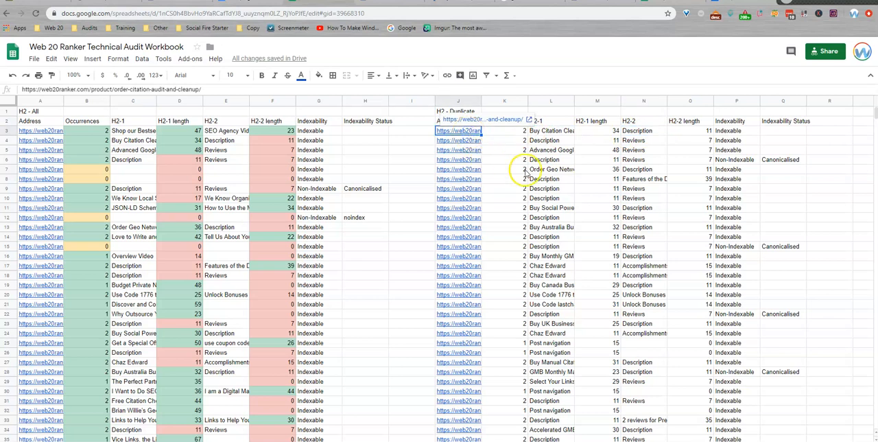
key(Down)
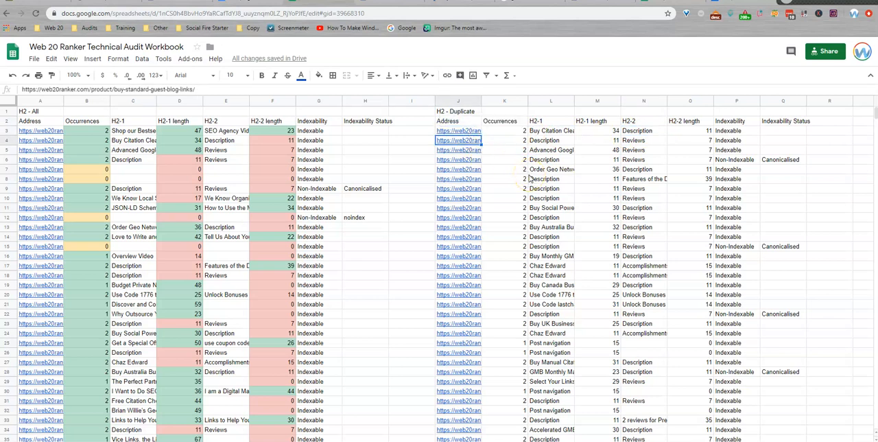
click(543, 133)
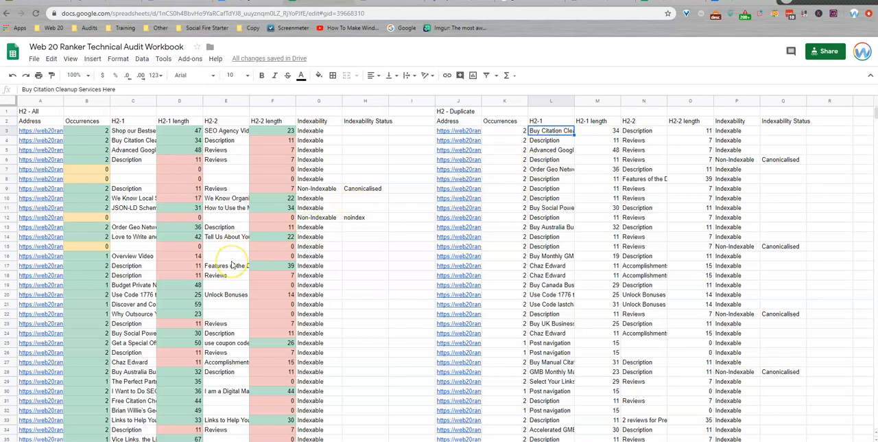
scroll(220, 247, down, 1)
scroll(481, 199, down, 8)
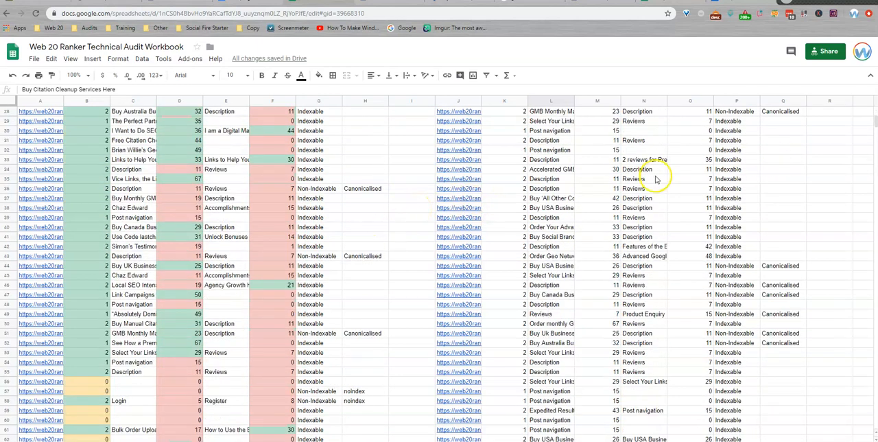
click(561, 180)
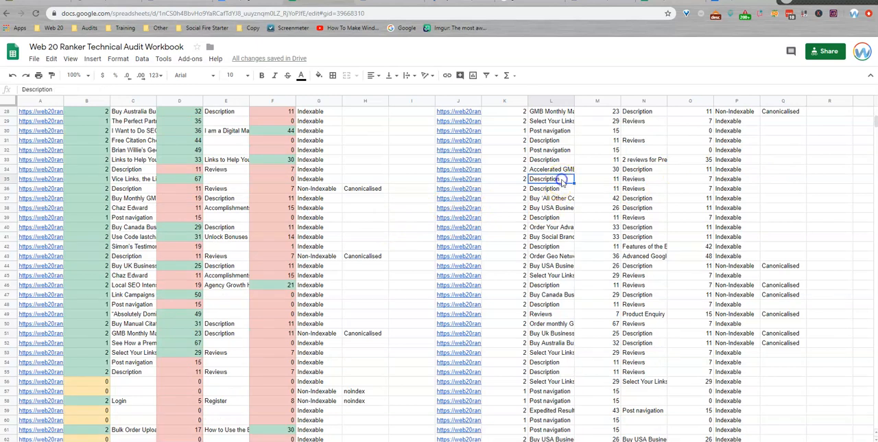
click(562, 188)
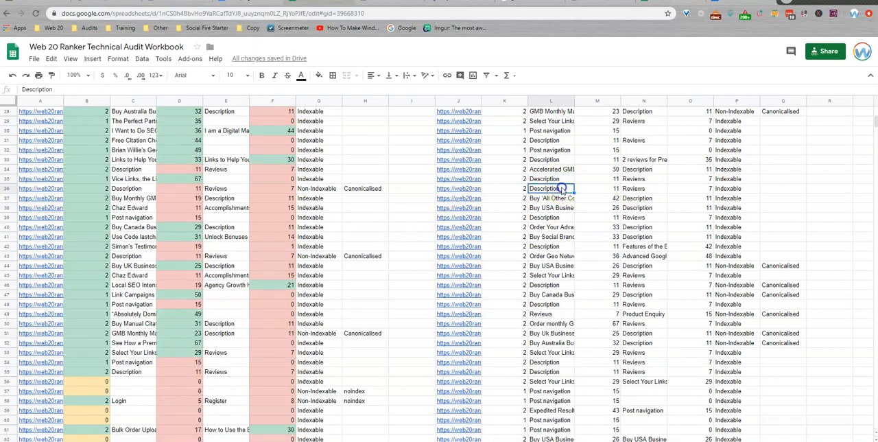
click(649, 188)
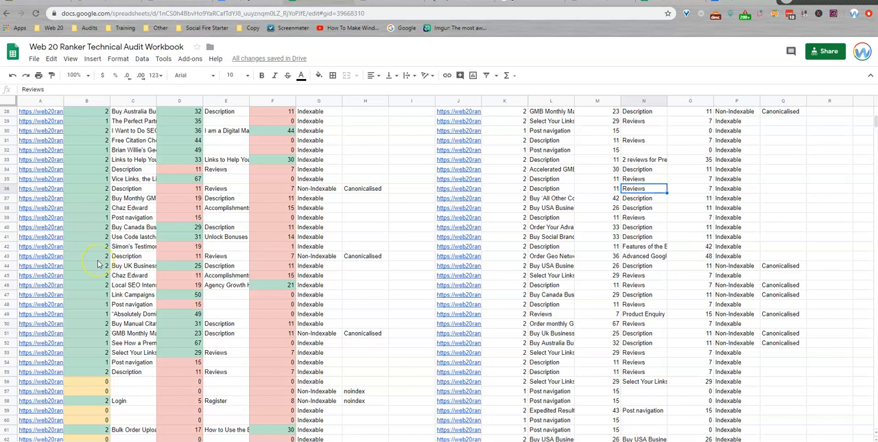
Step: Examine the occurrences, H2 lengths and H2 texts of the first pages in the H2 - All list, including the testimonials page
scroll(92, 288, up, 9)
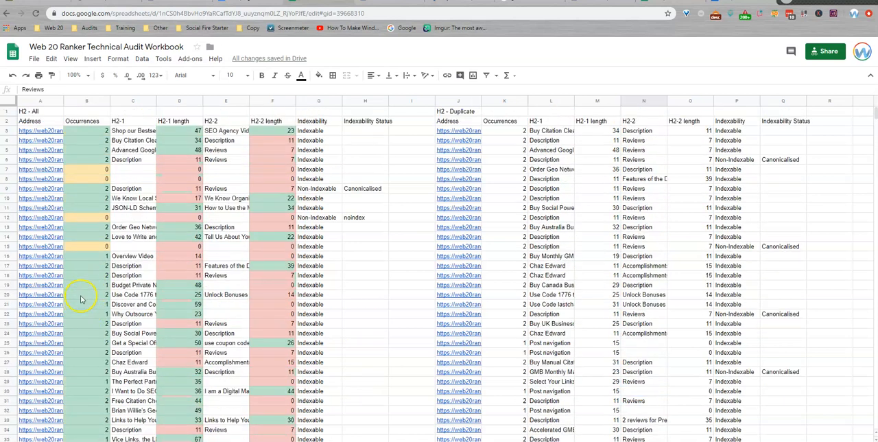
click(86, 170)
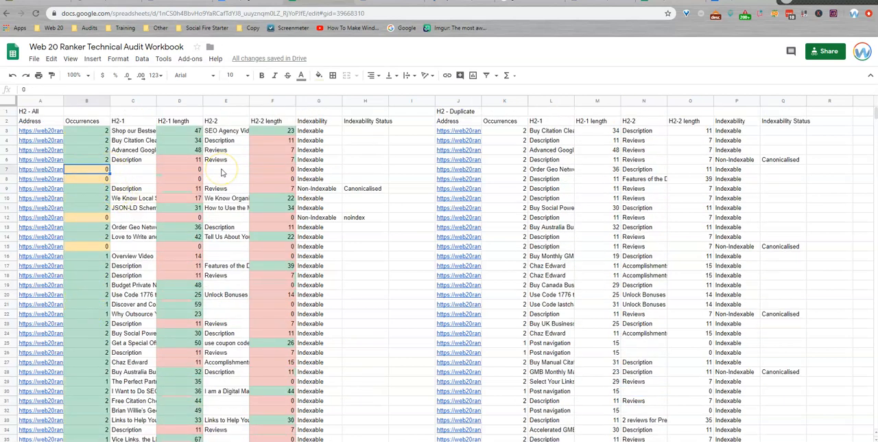
click(190, 170)
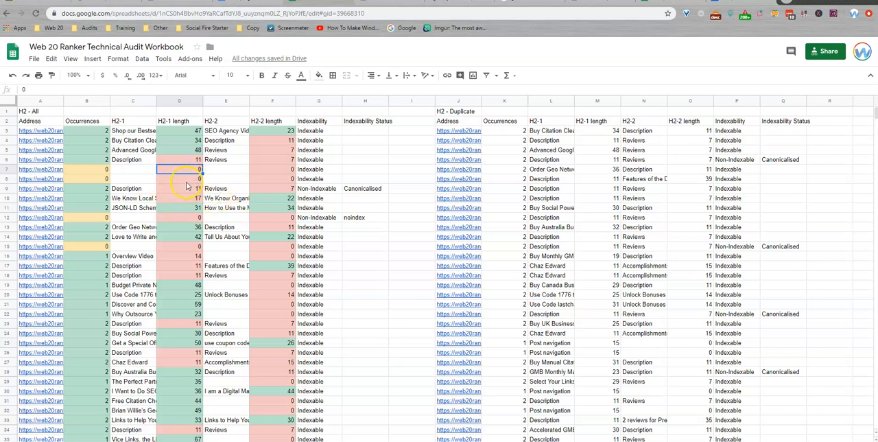
click(46, 163)
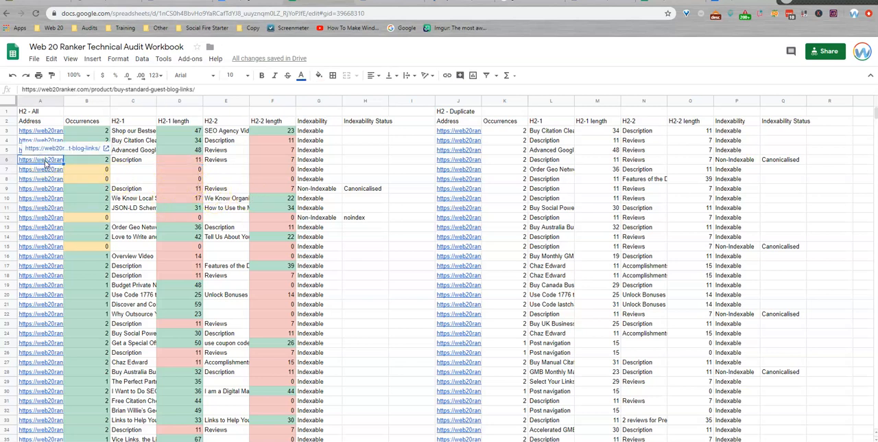
click(194, 160)
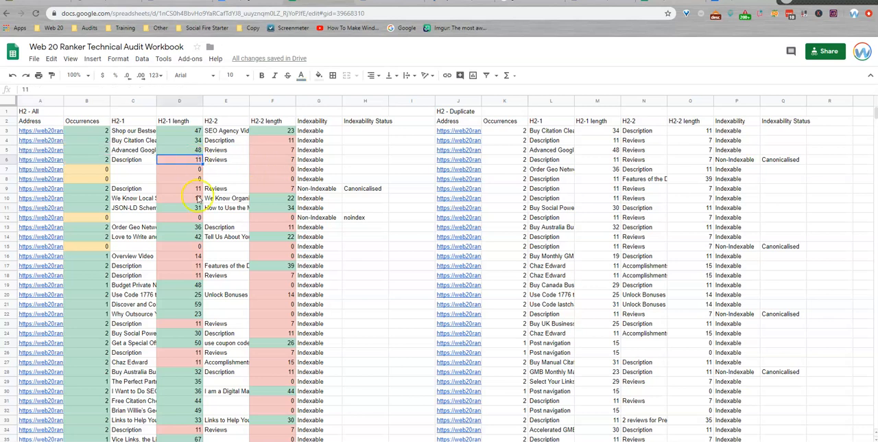
click(55, 180)
click(186, 189)
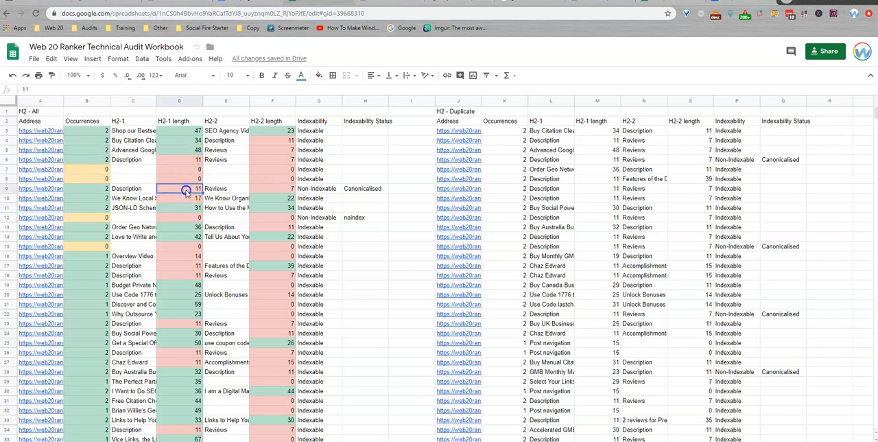
click(42, 198)
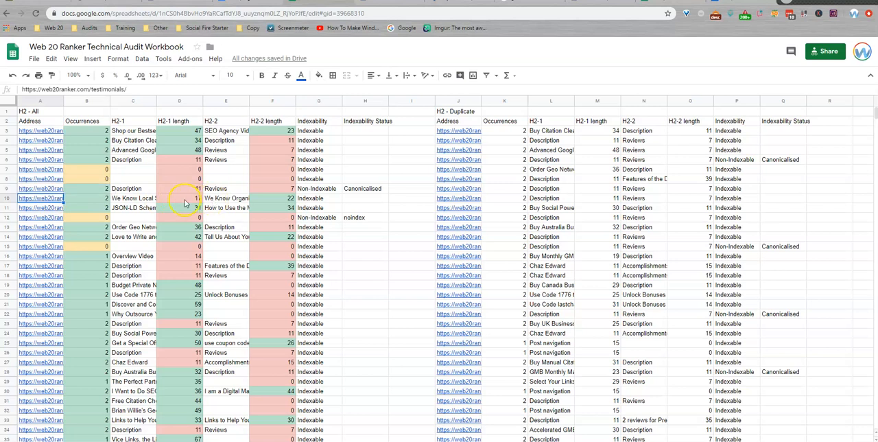
click(183, 200)
click(228, 199)
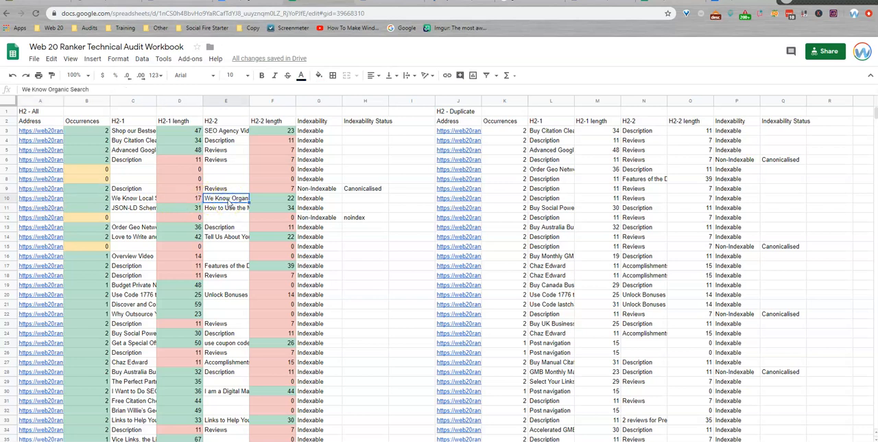
click(145, 199)
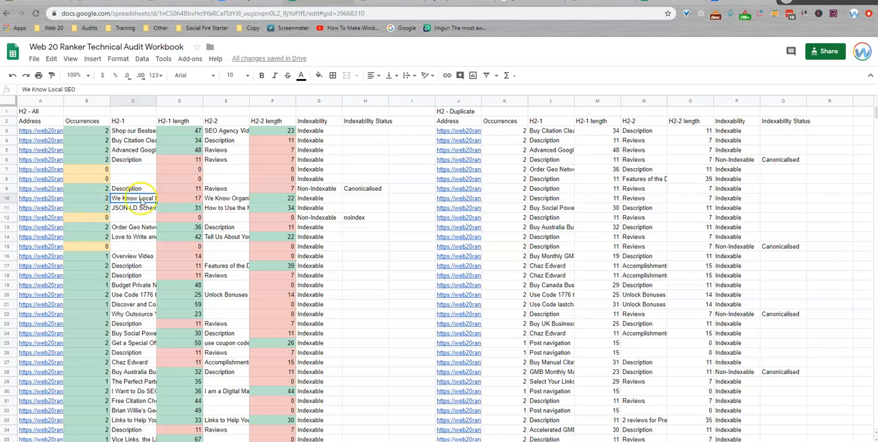
click(215, 200)
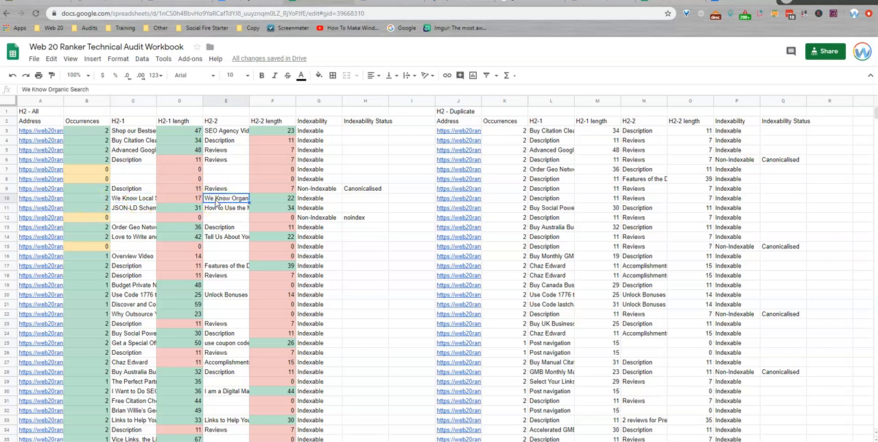
Step: Check the Occurrences column through the end of the H2 - All list for pages without H2 tags
scroll(89, 172, down, 8)
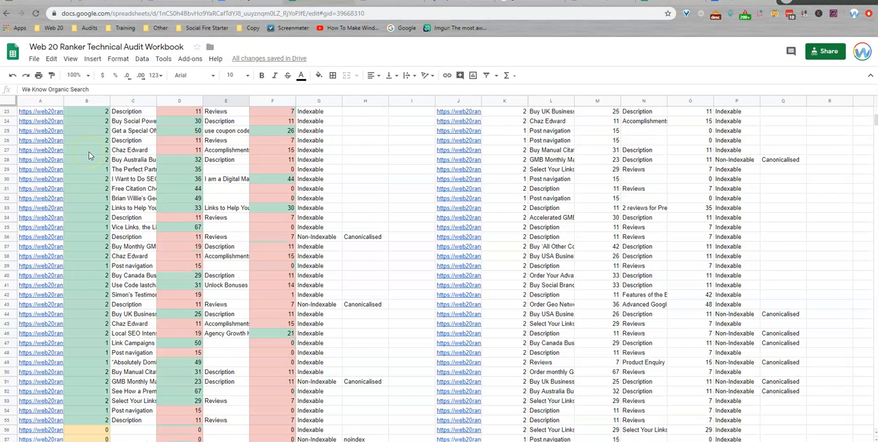
click(97, 218)
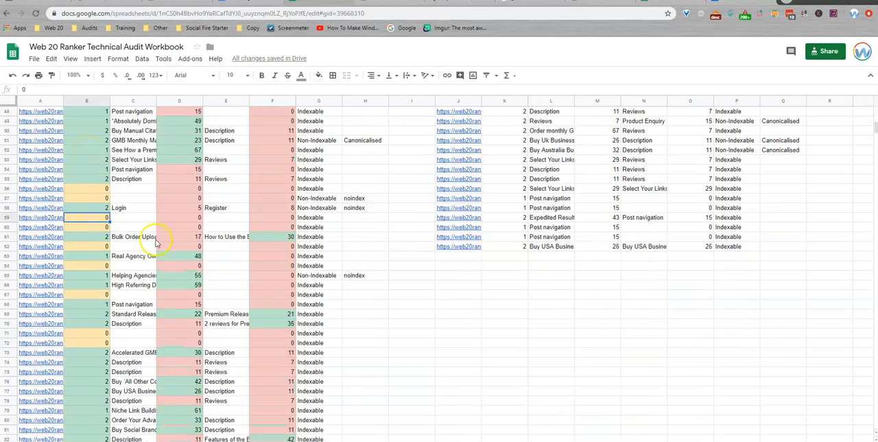
scroll(84, 246, down, 4)
scroll(83, 246, down, 5)
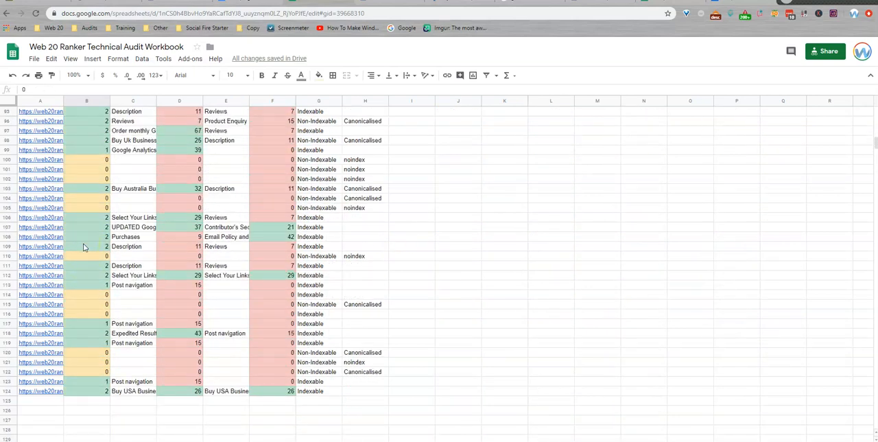
scroll(83, 243, up, 6)
scroll(82, 241, up, 12)
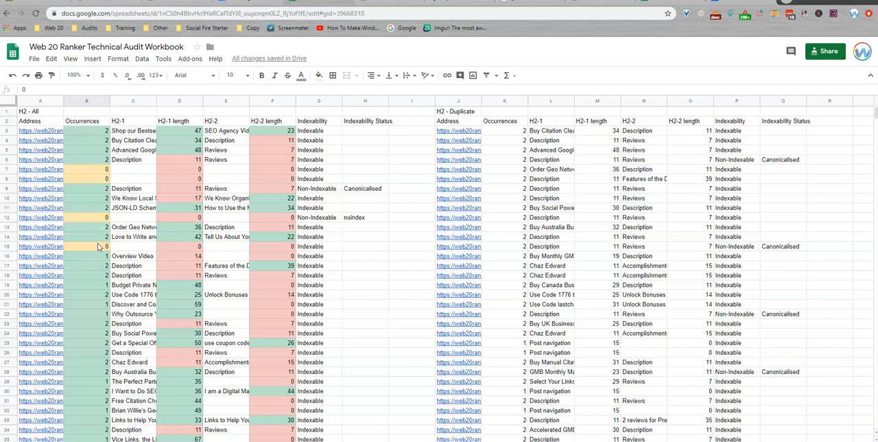
Step: Return to the audit checklist, mark the H2 check as audited and set its Fixes Needed value to Yes
click(137, 441)
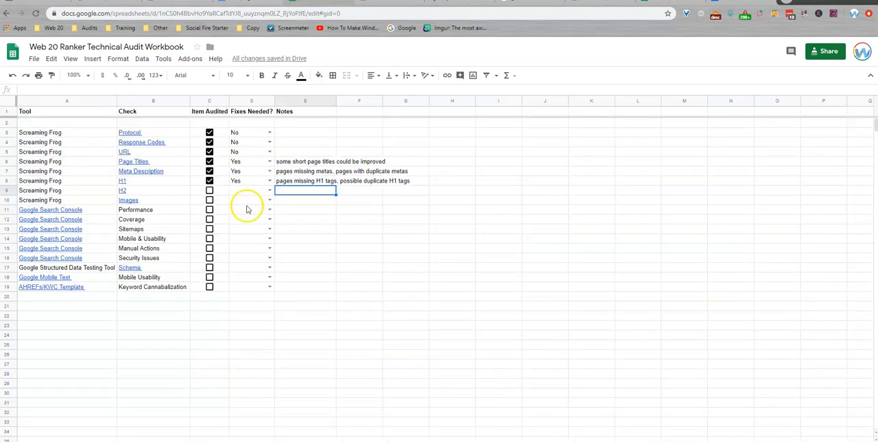
click(209, 191)
click(270, 191)
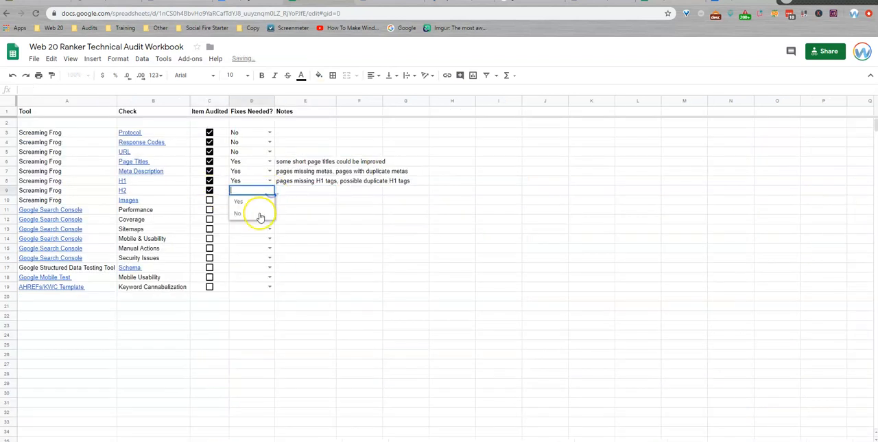
click(253, 205)
Step: Enter the note "missing H2s" for the H2 check
click(290, 192)
text(missing H2s)
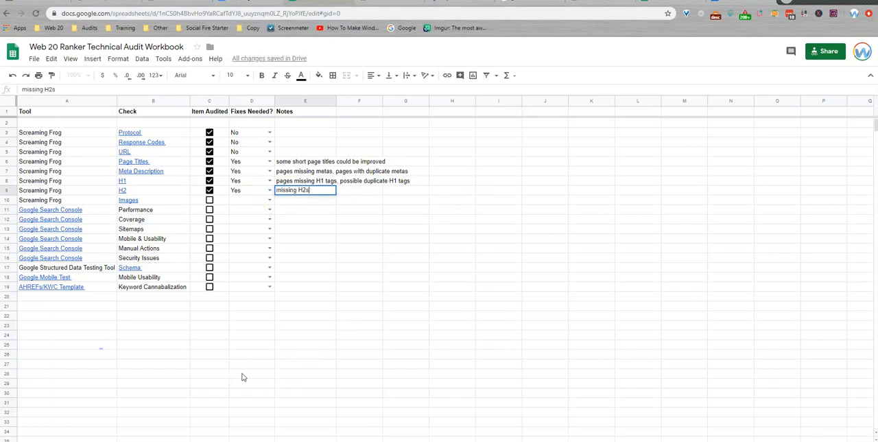
key(Return)
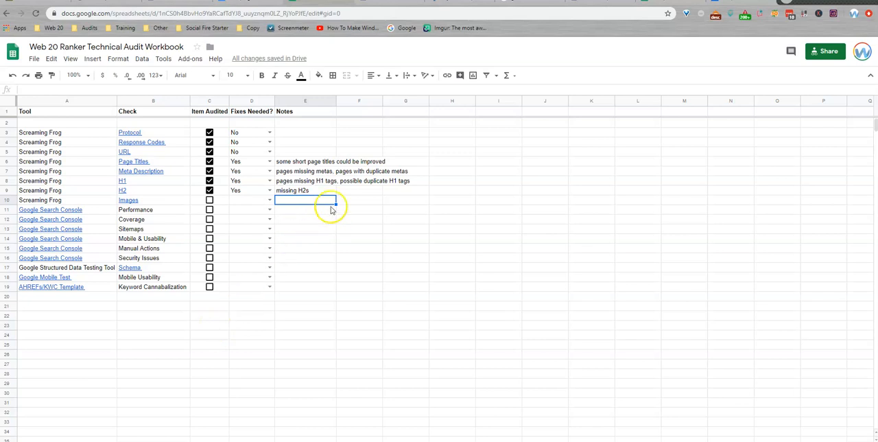
Step: Add the note "*duplicate H2s like 'description' 'reviews'" in the cell beside the "missing H2s" note
click(343, 193)
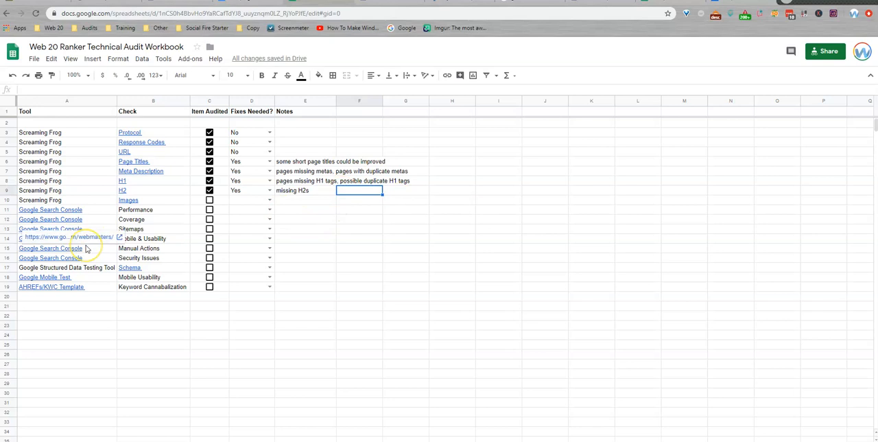
text("dupl)
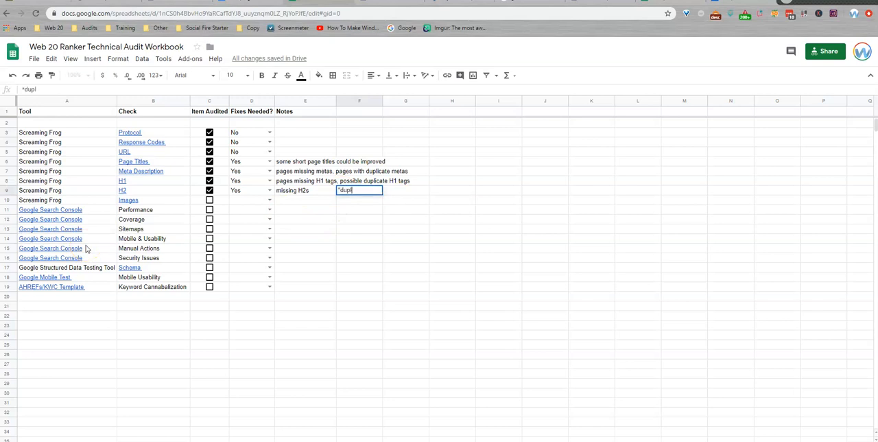
text(ike 'description)
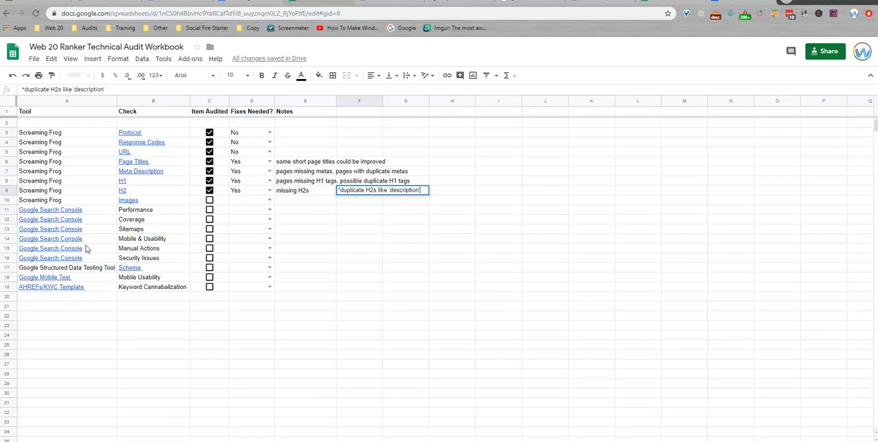
text(views')
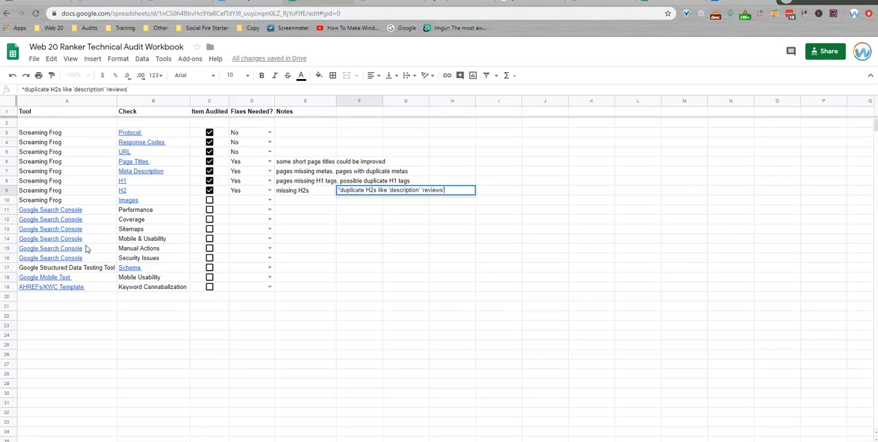
key(Return)
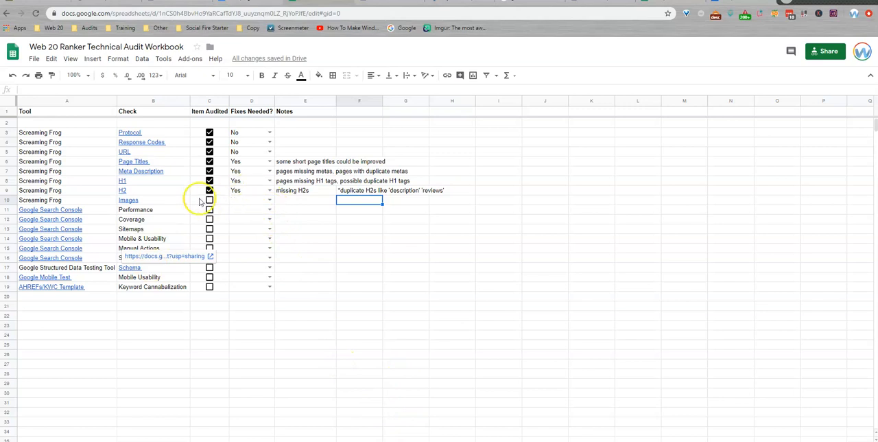
Step: Switch to Screaming Frog and export the full Images list to Downloads as the CSV file images_all
key(alt+Tab)
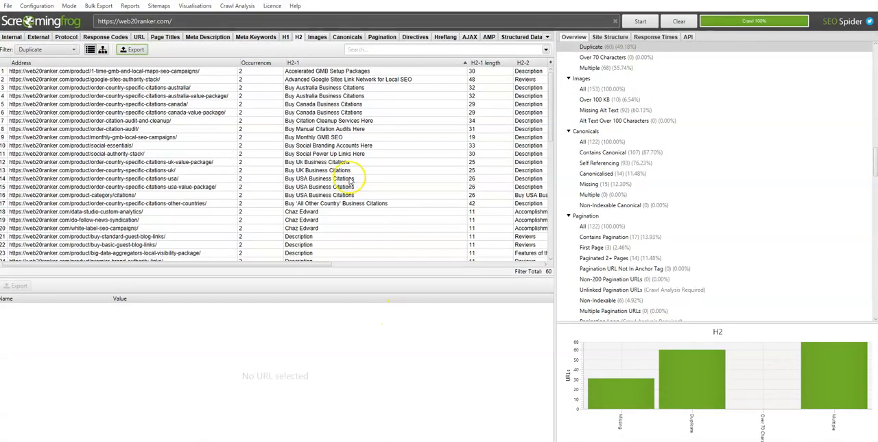
click(317, 38)
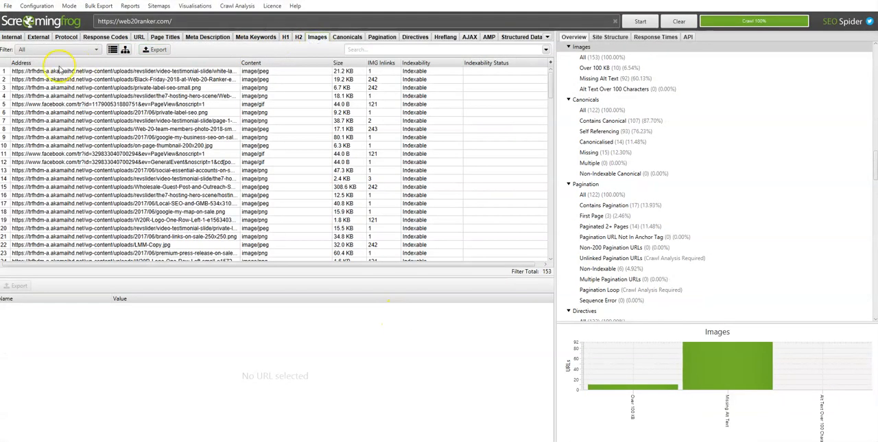
click(156, 50)
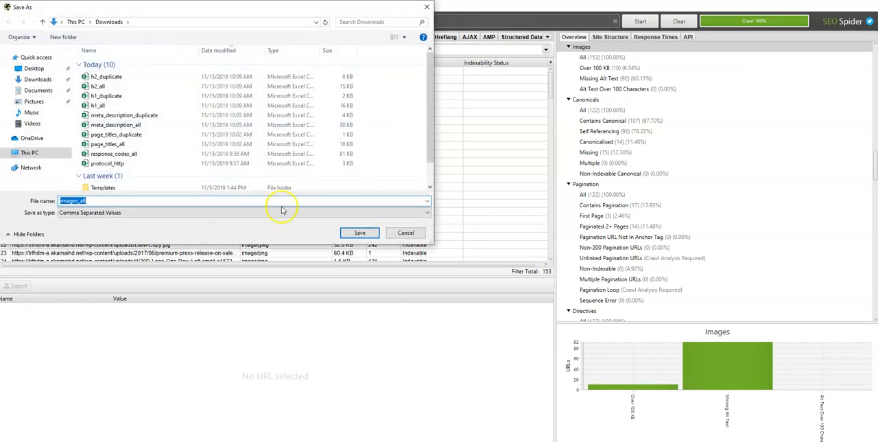
click(358, 235)
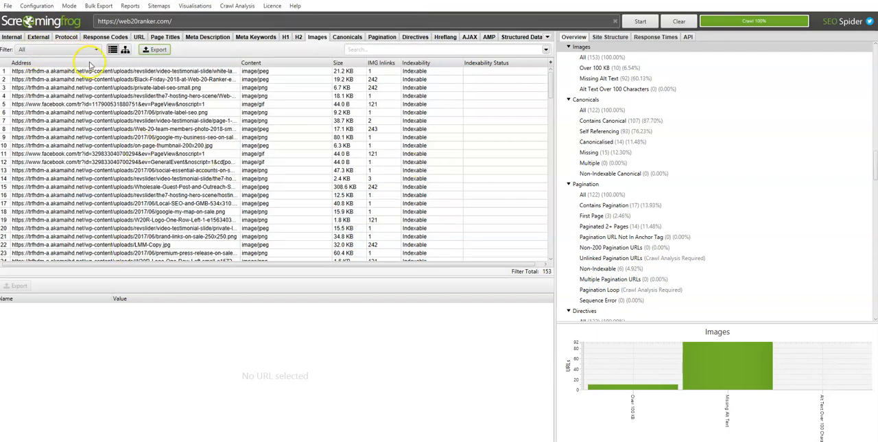
Step: Select all image addresses in the Images list and export their image details as the CSV file image_details
drag(89, 73, 90, 267)
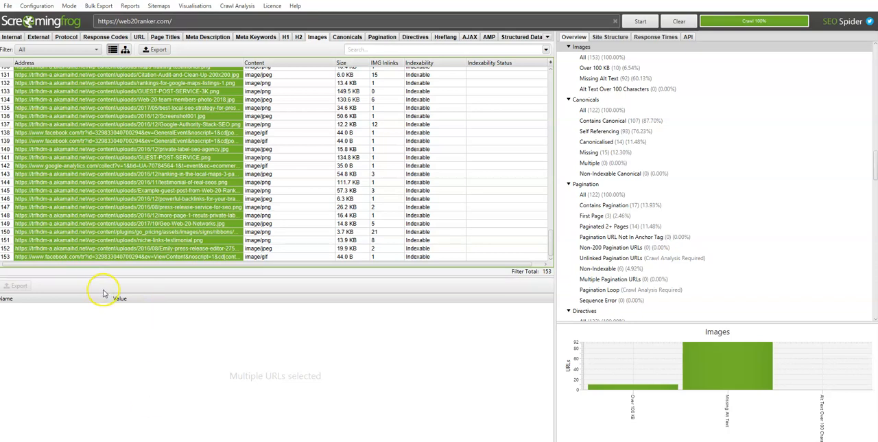
click(165, 440)
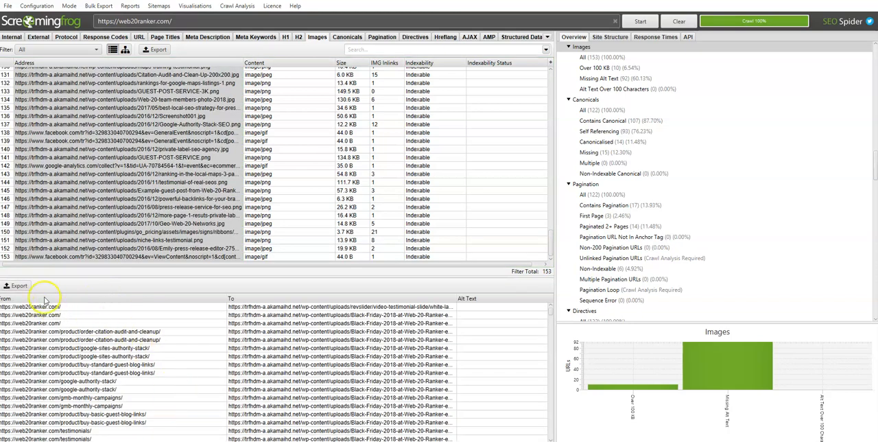
click(16, 286)
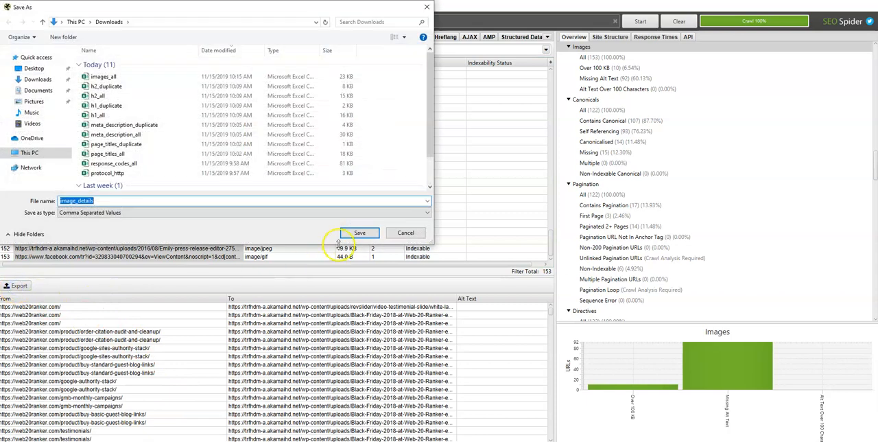
click(363, 232)
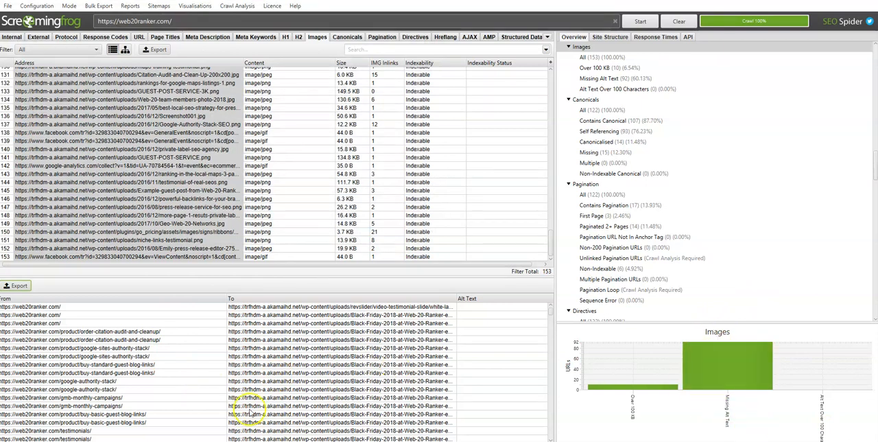
Step: Return to the workbook's images sheet and import images_all.csv under the Images - All heading, replacing data at the selected cell
click(779, 17)
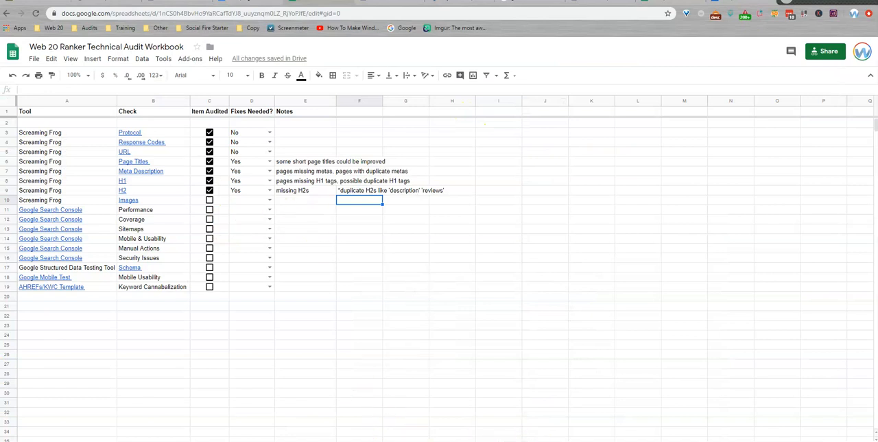
click(385, 441)
click(33, 60)
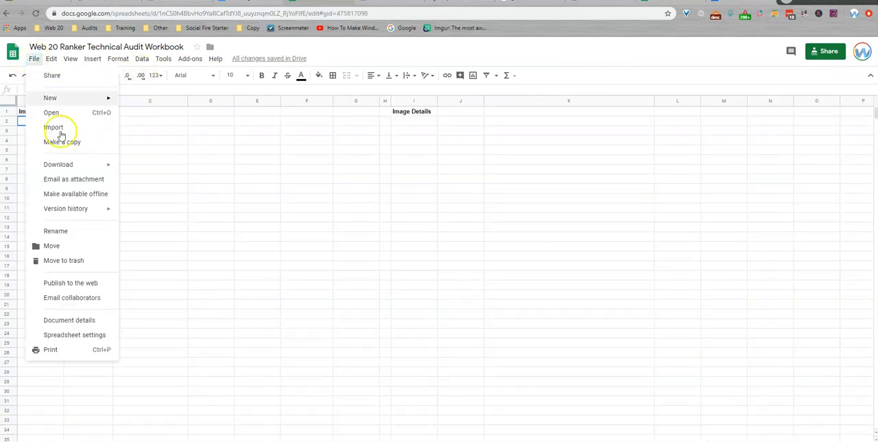
click(62, 127)
click(366, 138)
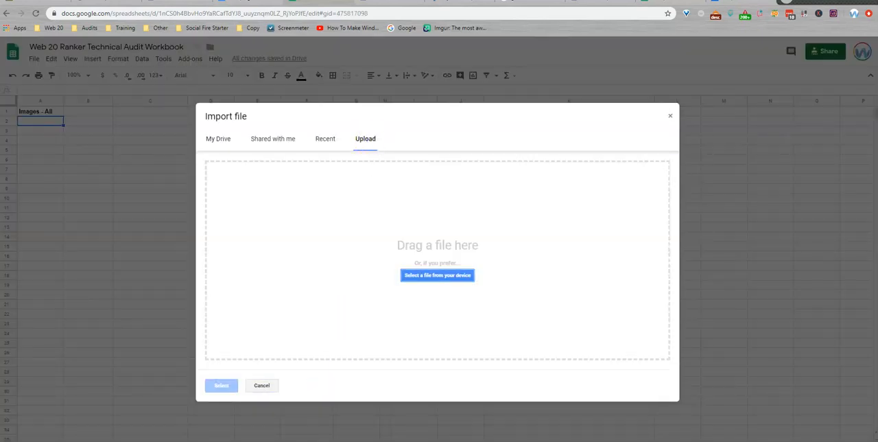
key(alt+Tab)
drag(284, 245, 391, 381)
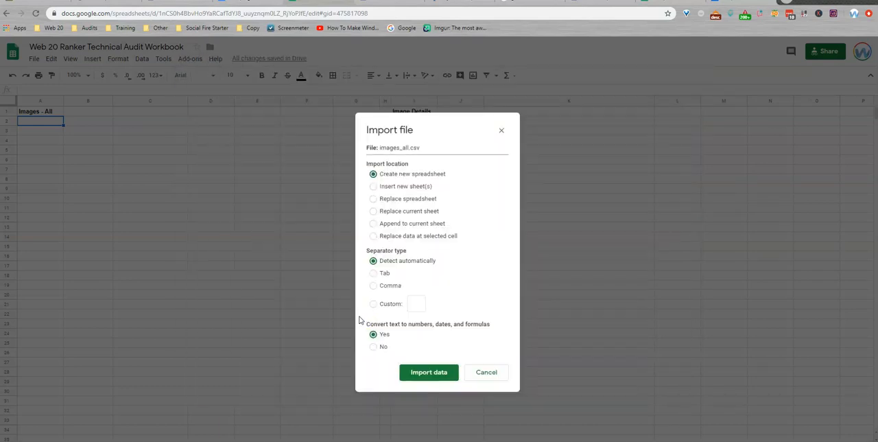
click(404, 224)
click(405, 236)
click(415, 374)
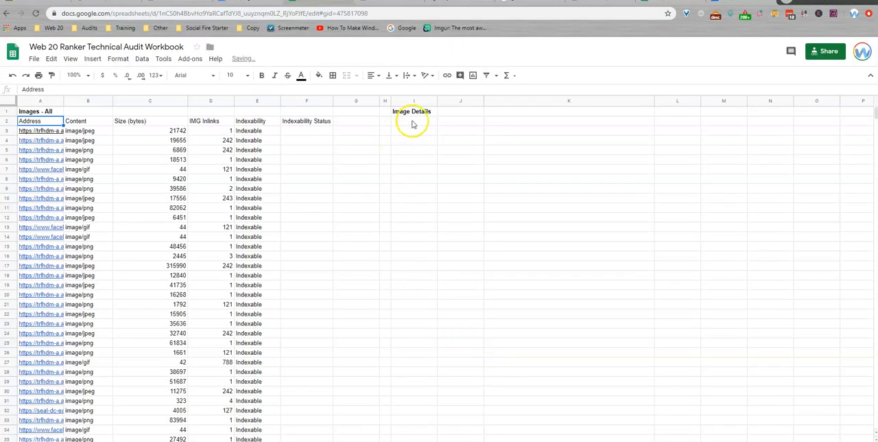
Step: Import image_details.csv under the Image Details heading, replacing data at the selected cell
click(414, 121)
click(34, 58)
click(51, 125)
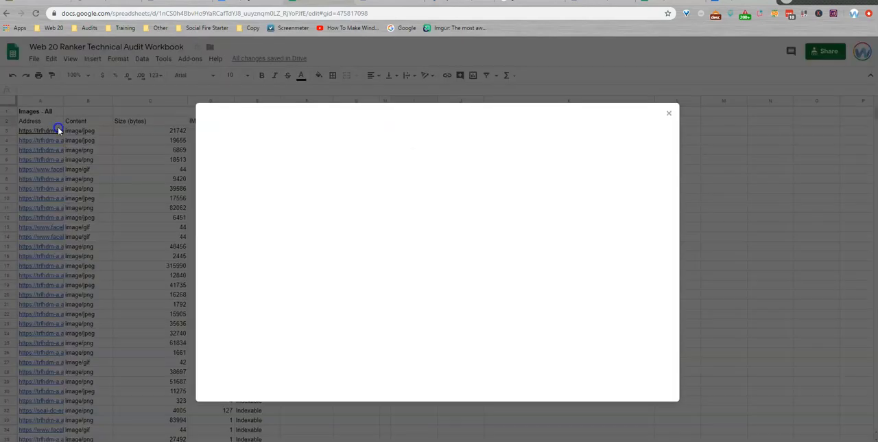
click(366, 139)
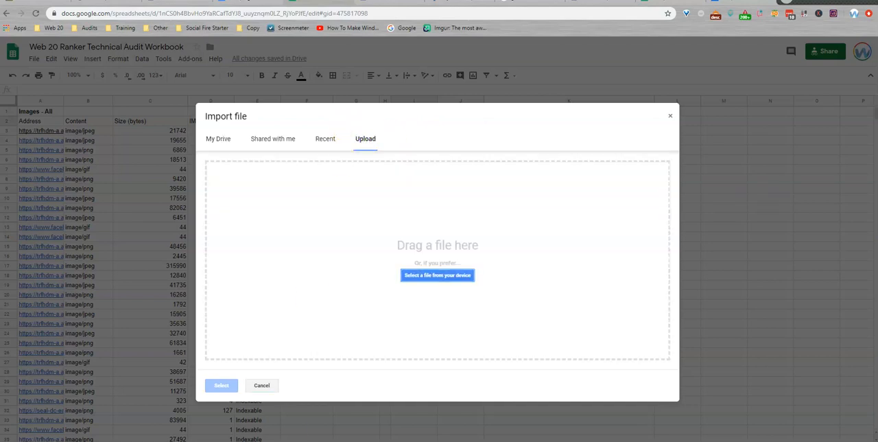
key(alt+Tab)
drag(278, 253, 382, 374)
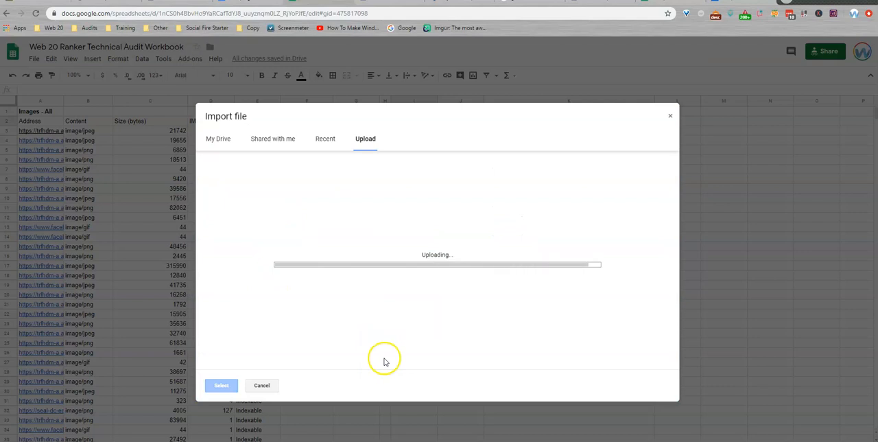
click(402, 236)
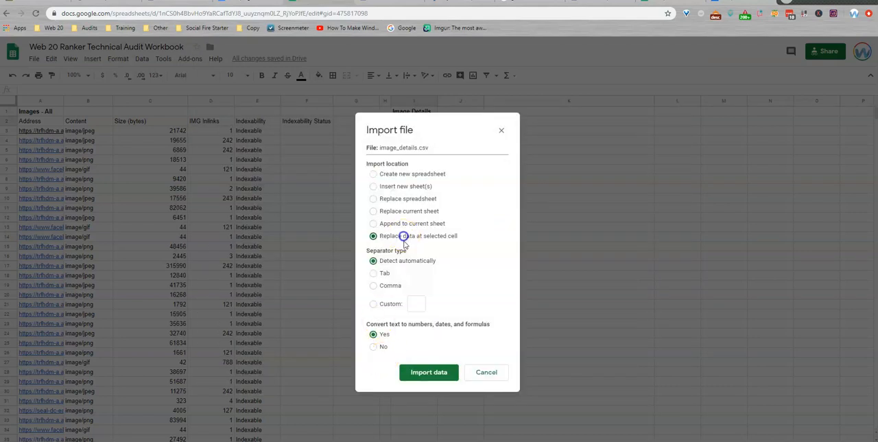
click(436, 381)
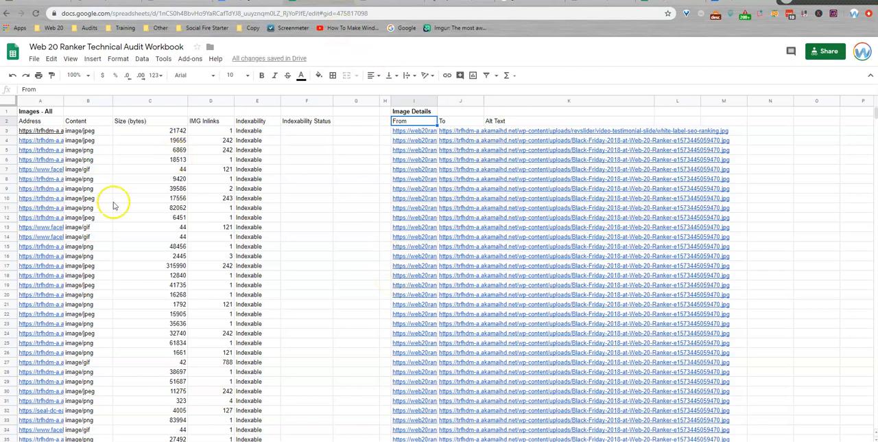
Step: Check the image sizes in the sheet and inspect the crawled images filtered to Over 100 KB in Screaming Frog
drag(147, 131, 131, 227)
click(132, 227)
click(406, 441)
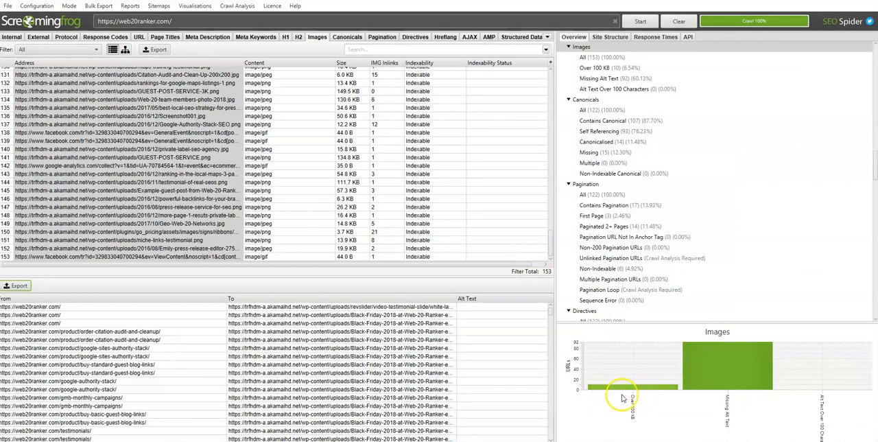
click(622, 391)
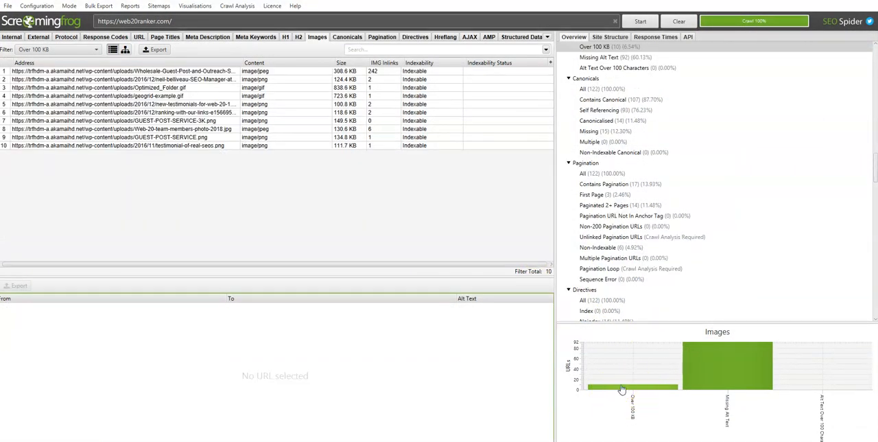
click(87, 50)
click(87, 50)
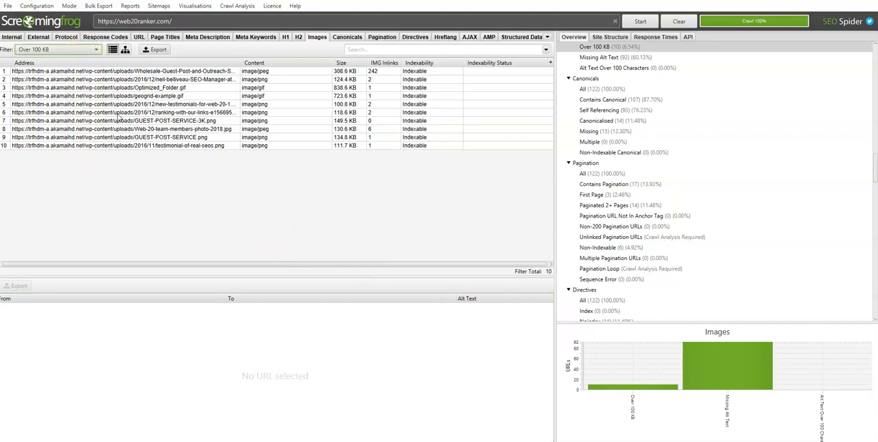
drag(158, 72, 171, 157)
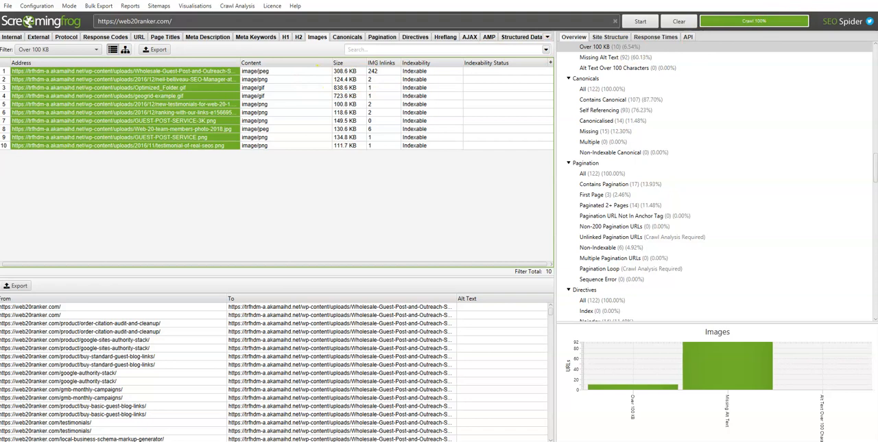
Step: Filter the crawled images to Missing Alt Text and look through the listed image addresses
click(745, 360)
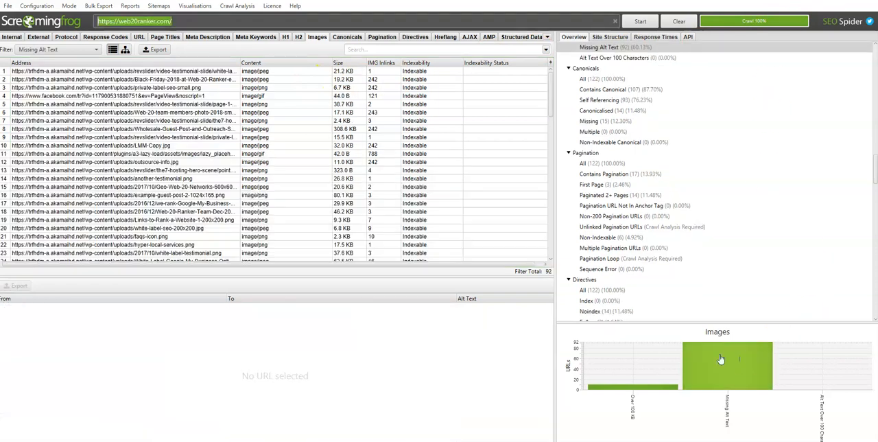
scroll(68, 96, down, 11)
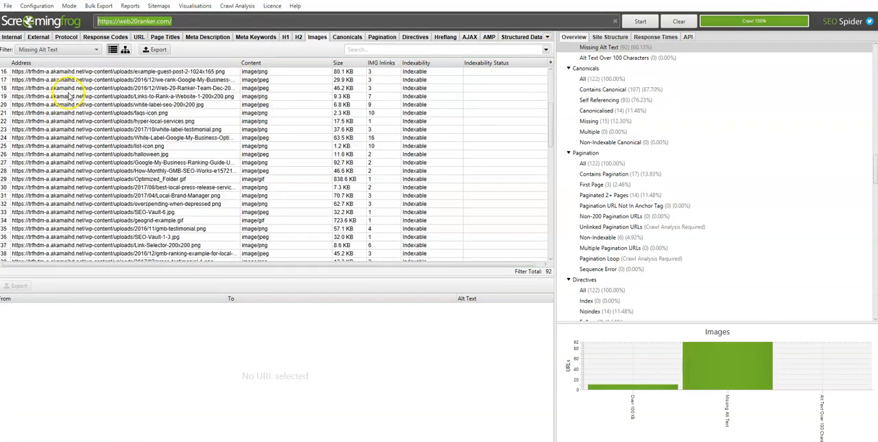
scroll(68, 91, up, 6)
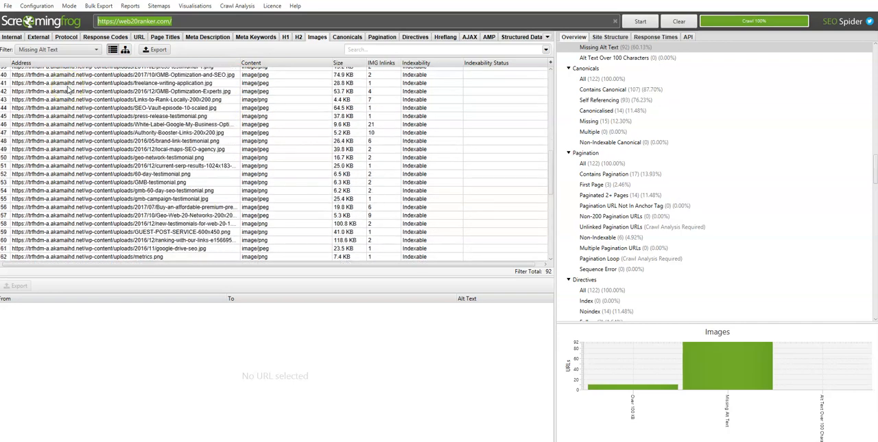
scroll(73, 91, up, 5)
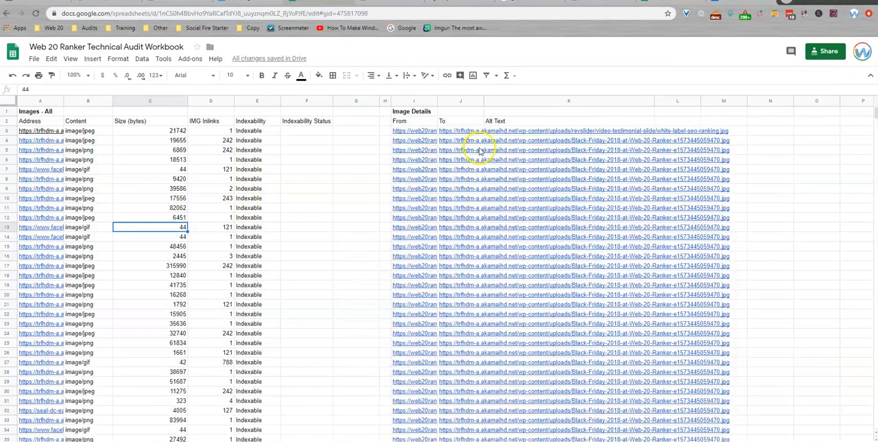
Step: Check the Alt Text column under Image Details in the workbook for images with and without alt text
click(539, 131)
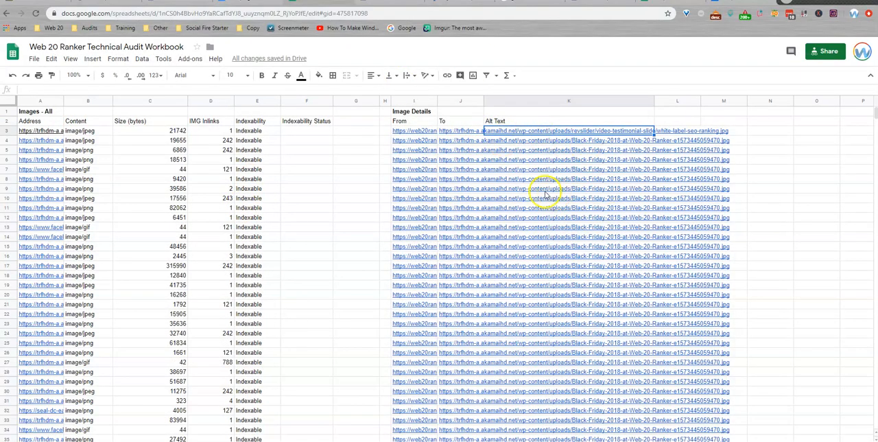
scroll(535, 175, down, 20)
scroll(525, 177, down, 20)
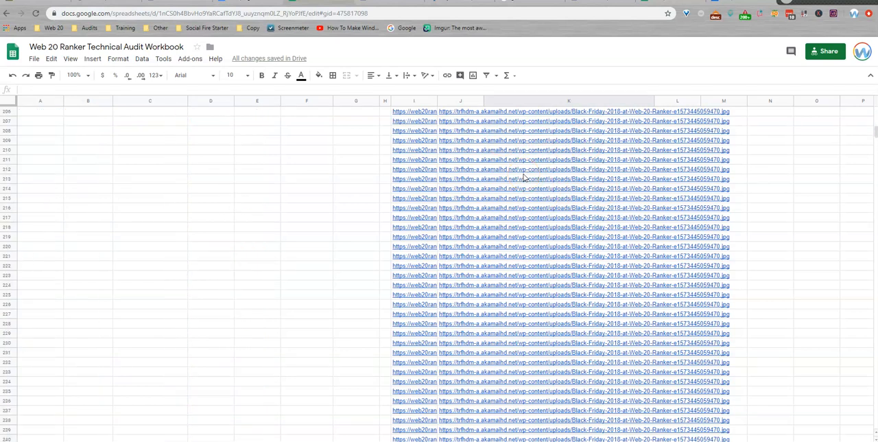
scroll(524, 177, down, 16)
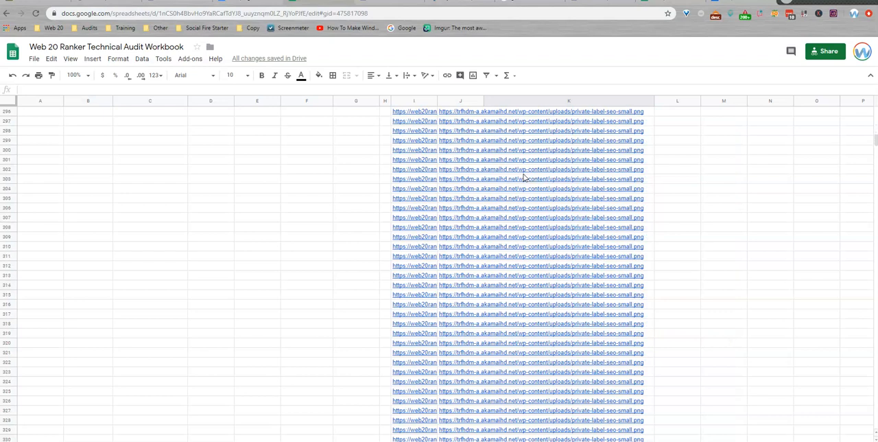
drag(875, 143, 872, 237)
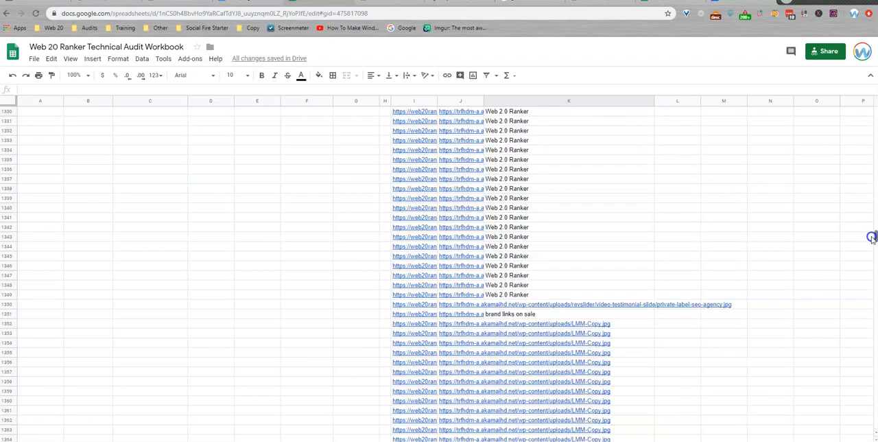
Step: Examine individual alt text entries around rows 1226 to 1341 of the image details for how descriptive and optimized they are
click(526, 217)
scroll(559, 260, up, 3)
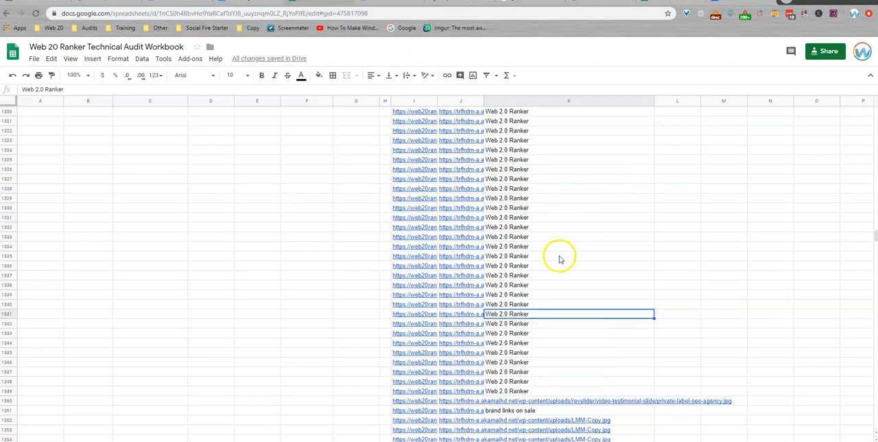
scroll(559, 259, up, 15)
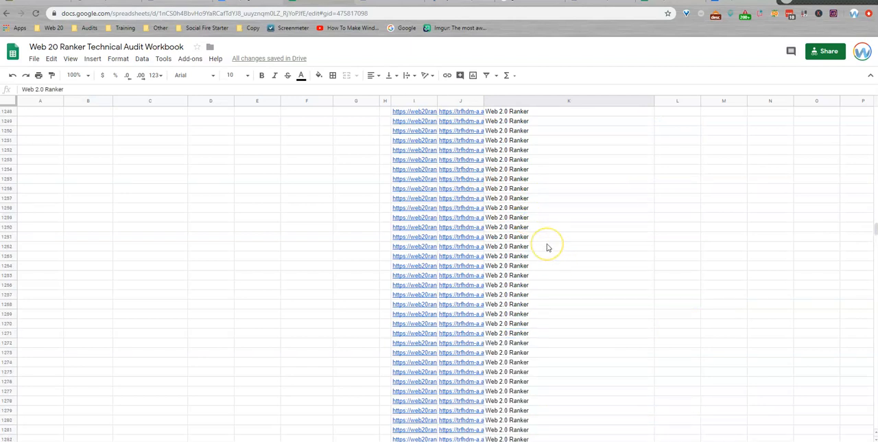
scroll(548, 247, up, 8)
click(516, 180)
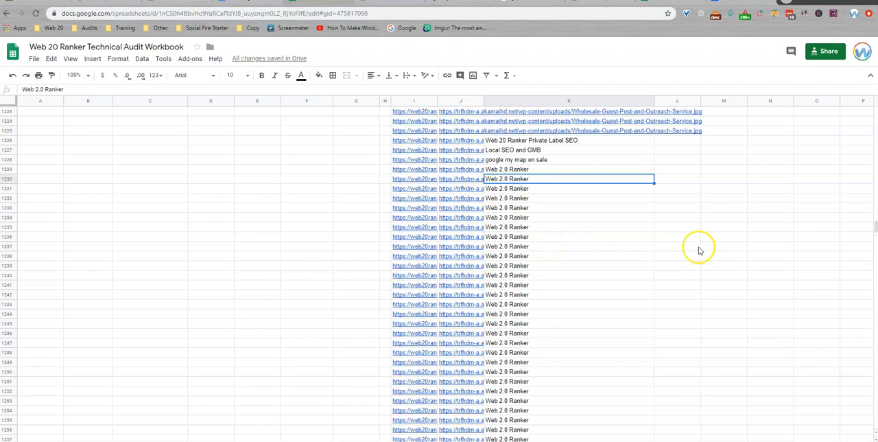
click(557, 159)
click(547, 150)
click(564, 140)
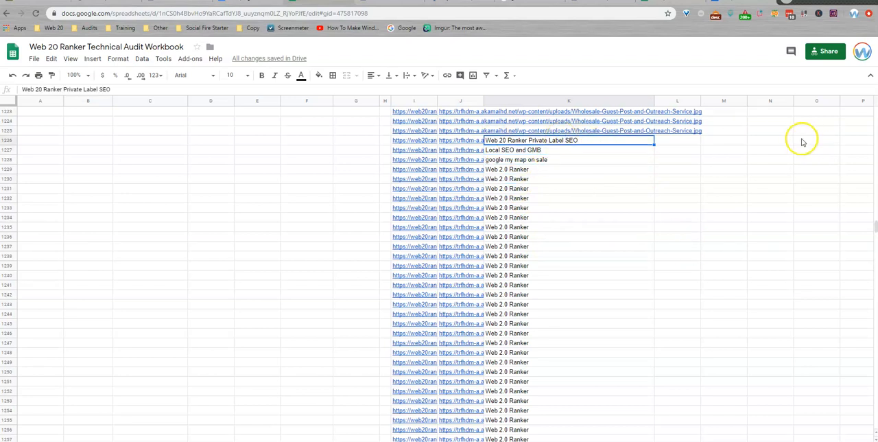
click(541, 255)
scroll(542, 248, down, 4)
scroll(542, 244, down, 15)
scroll(537, 232, down, 8)
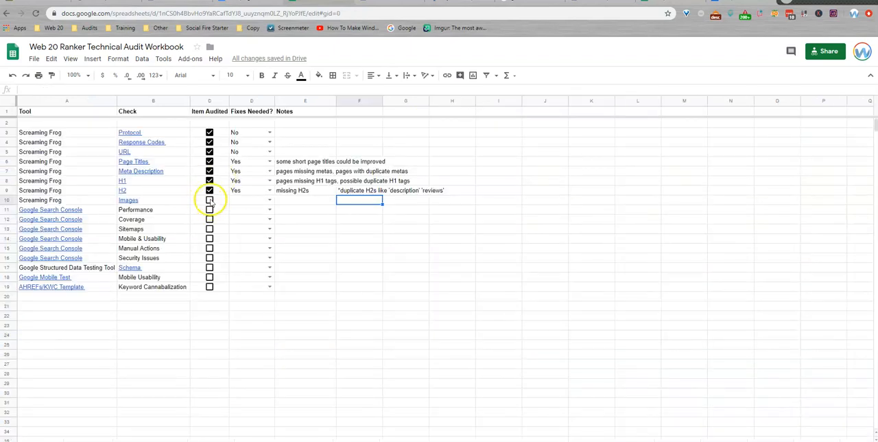
Step: In the audit checklist, mark Images as audited with fixes needed Yes and the note "missing alt text, low optimized alt text"
click(209, 199)
click(270, 200)
click(251, 210)
click(310, 200)
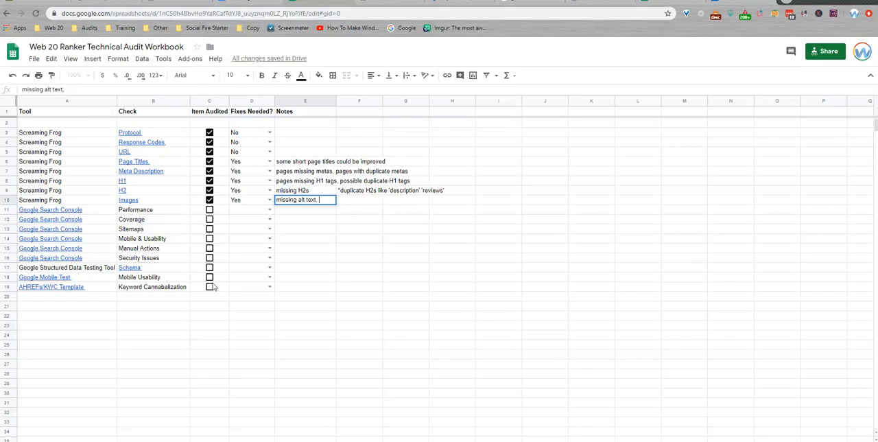
text(optimized)
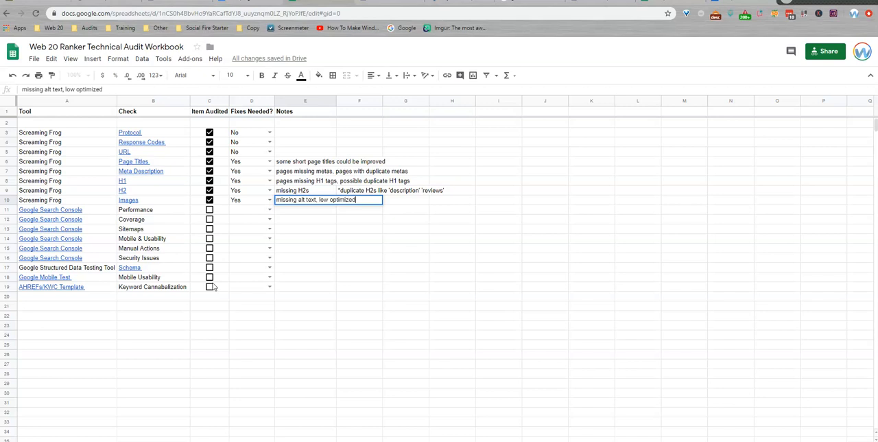
text( alt text)
key(Return)
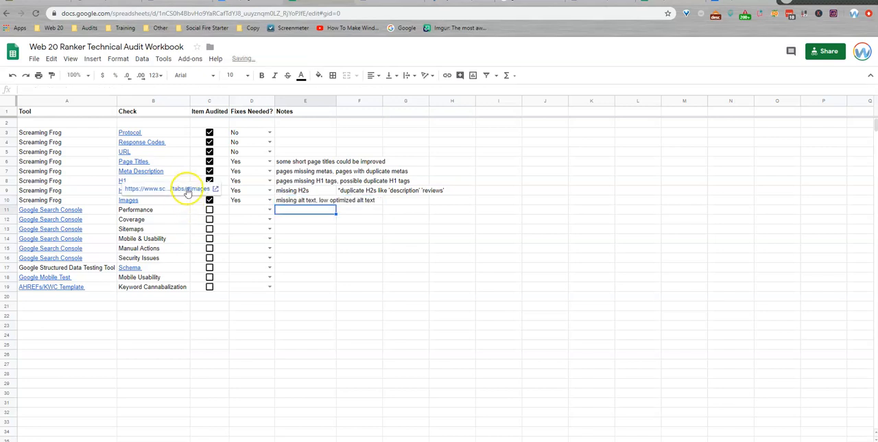
Step: Copy the Page Titles through Images notes under Notes in the Campaign Notes document, and return to the Technical Audit Workbook
drag(309, 166, 314, 202)
key(ctrl+c)
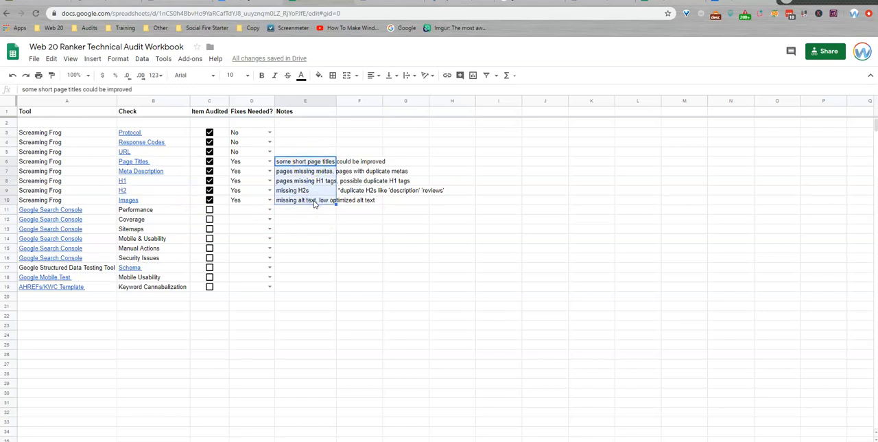
click(248, 2)
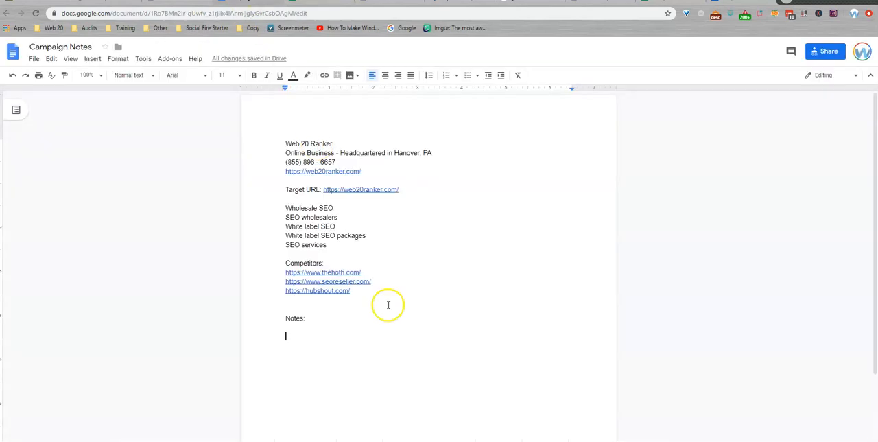
key(ctrl+v)
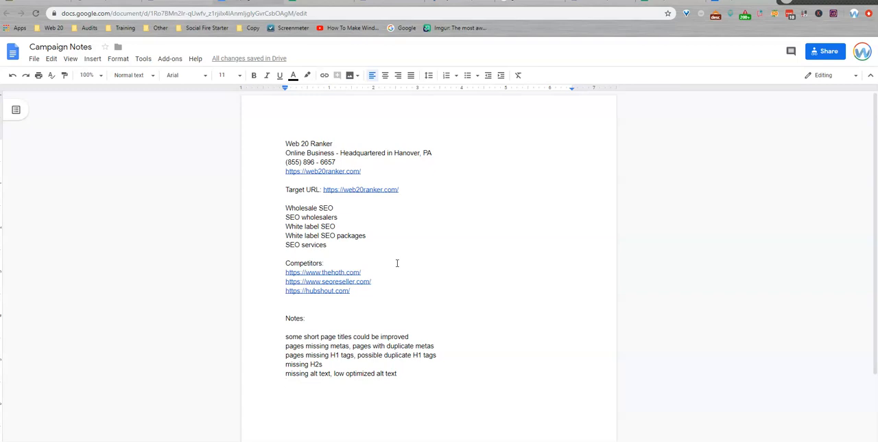
key(ctrl+Tab)
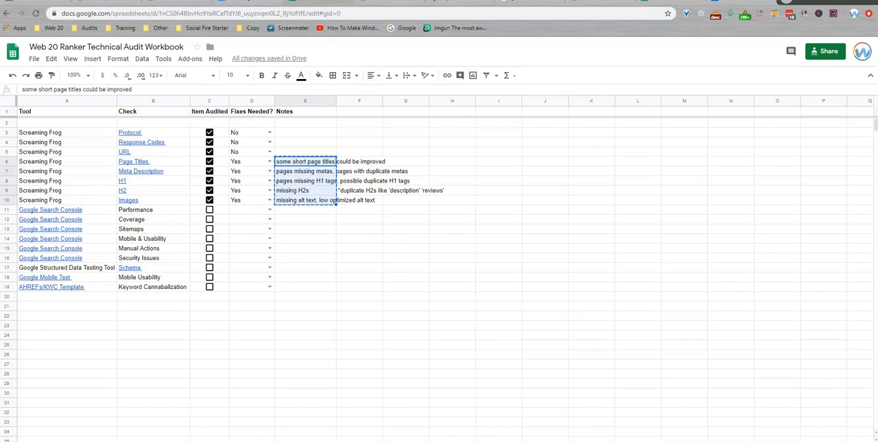
click(285, 180)
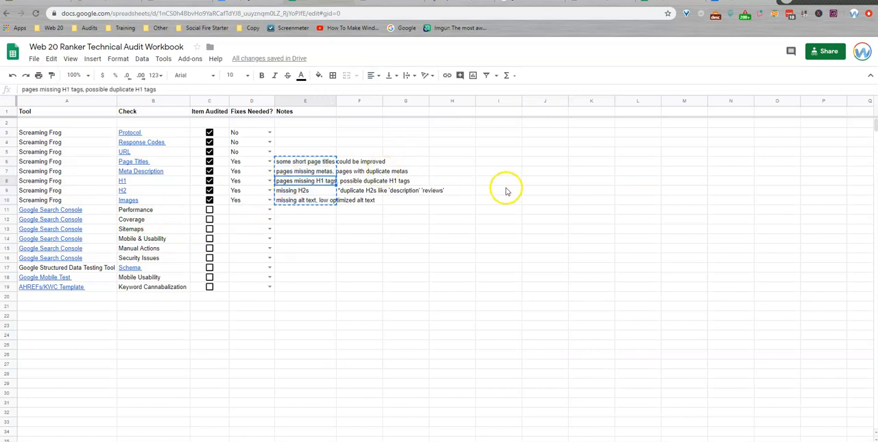